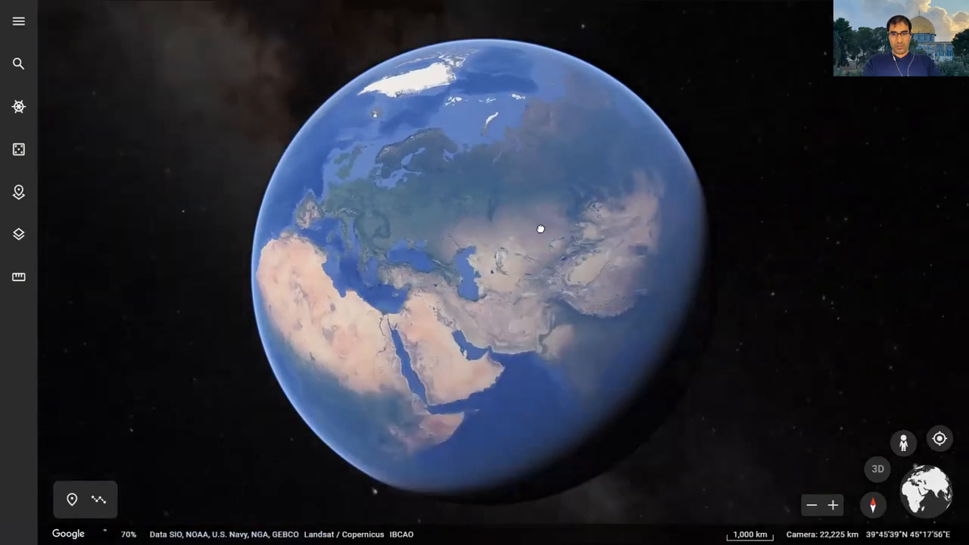
Create a new project in Google Drive.
drag(442, 250, 470, 226)
scroll(514, 237, up, 5)
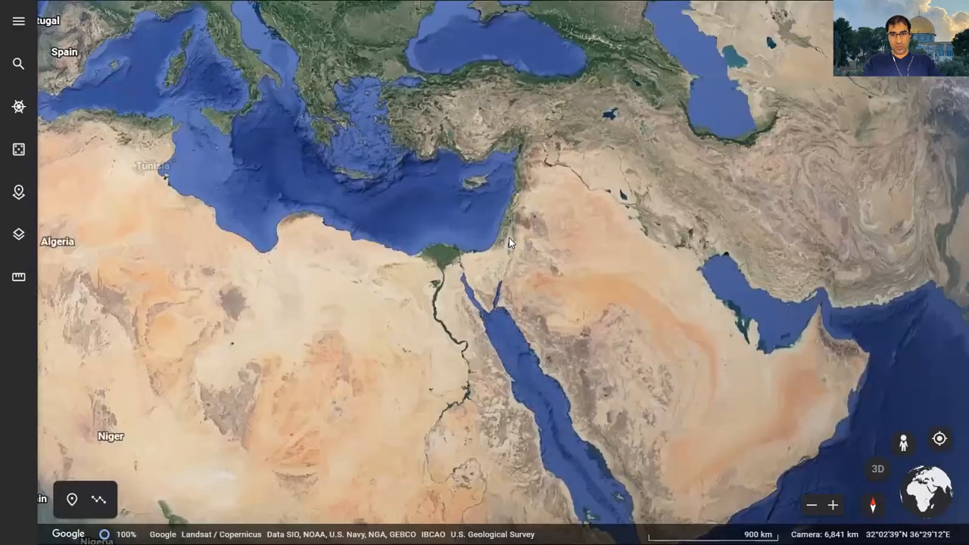
scroll(509, 238, up, 4)
scroll(492, 260, up, 2)
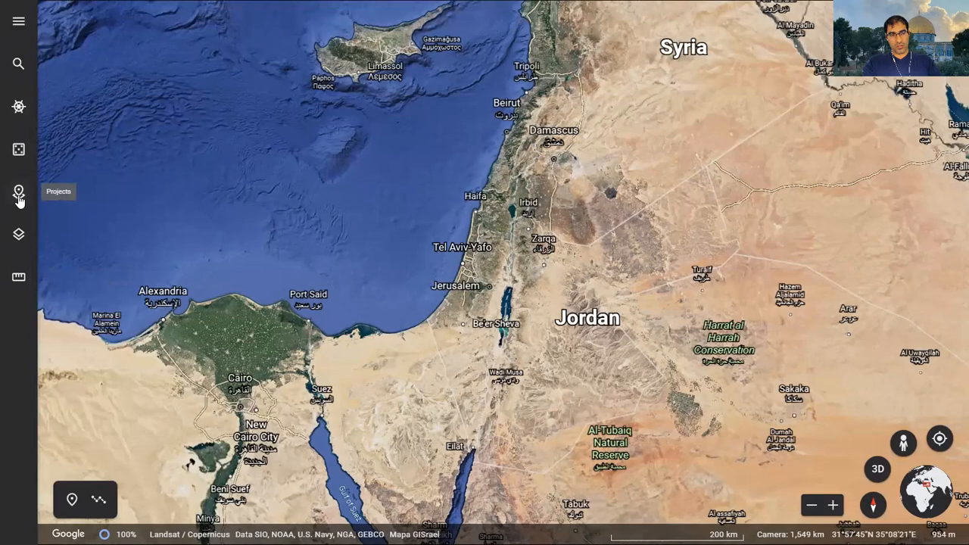
click(19, 196)
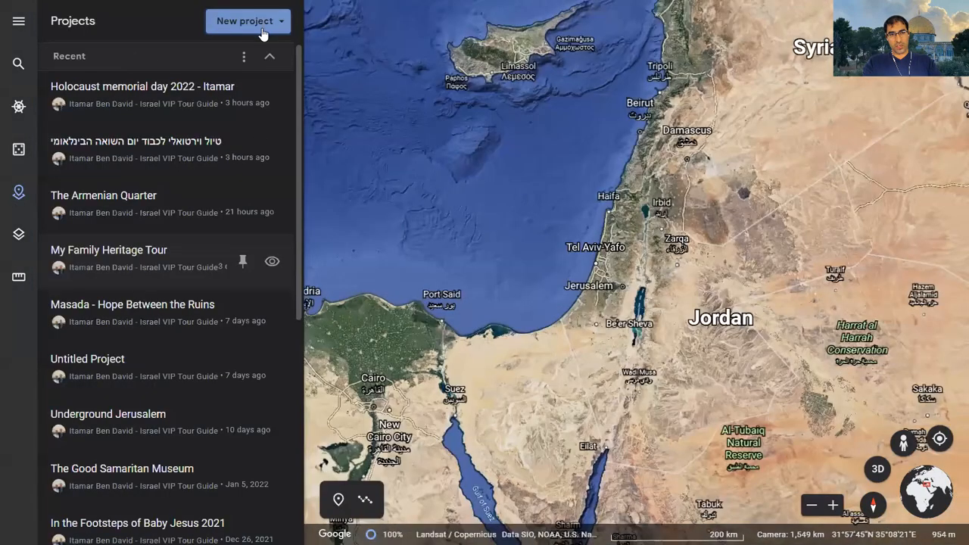
click(257, 23)
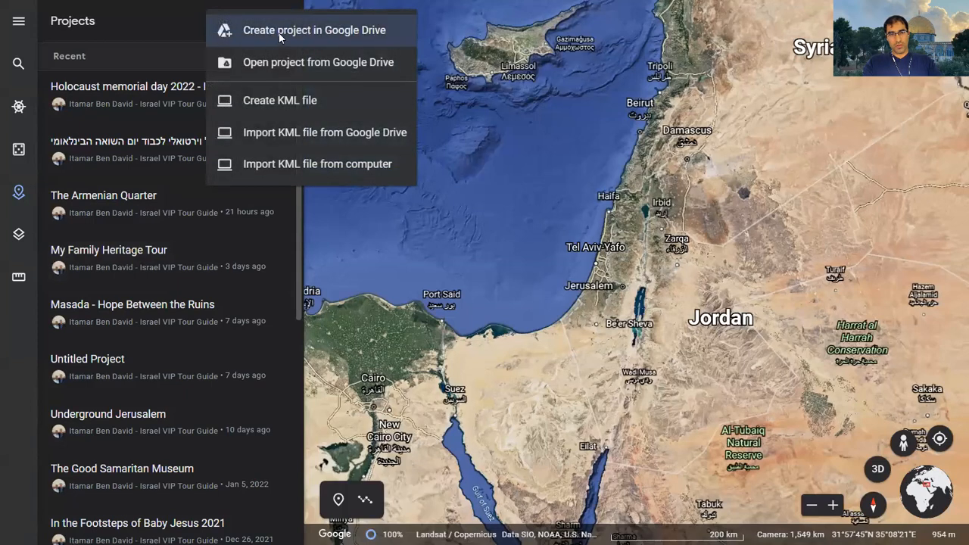
click(279, 32)
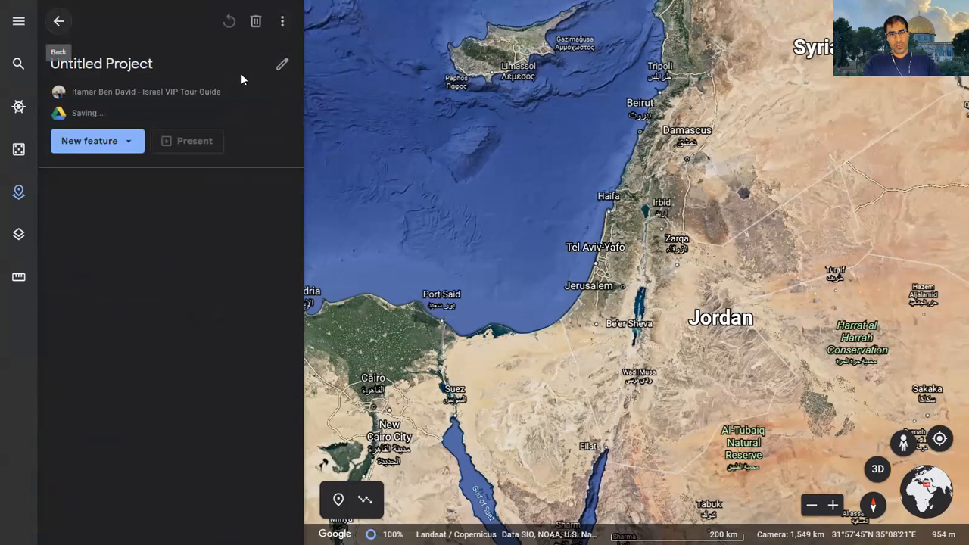
Title the project "a 3 days tour to Israel" and leave its description empty.
click(282, 65)
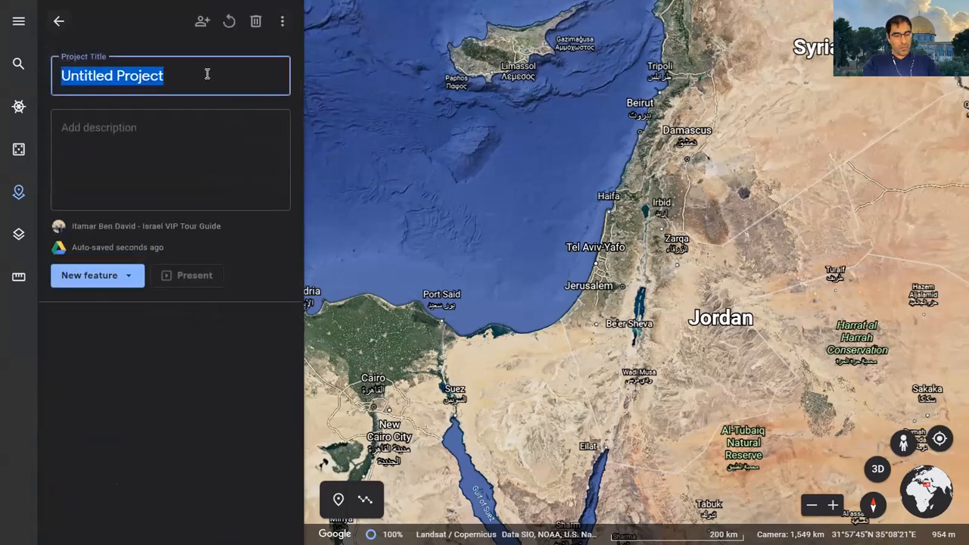
text(a)
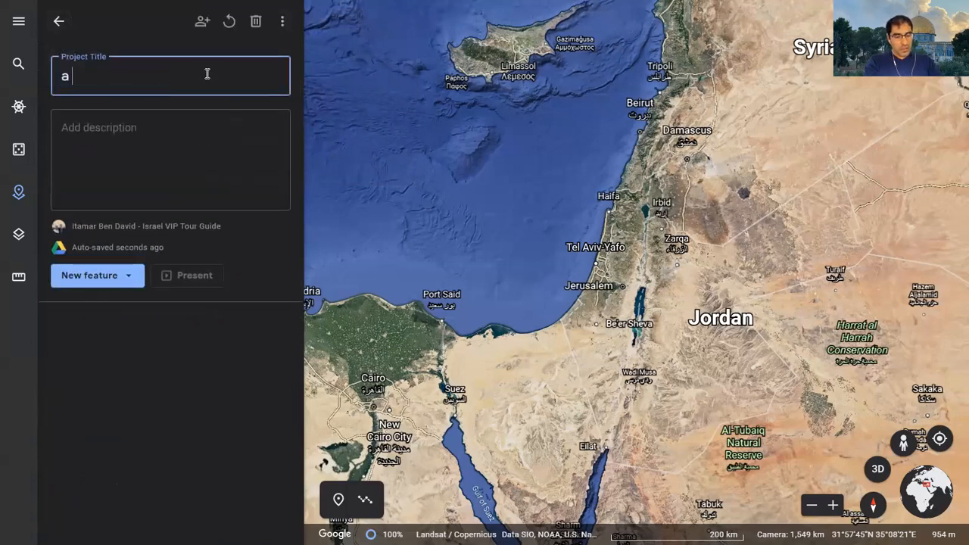
text( 3 days tour to Israel)
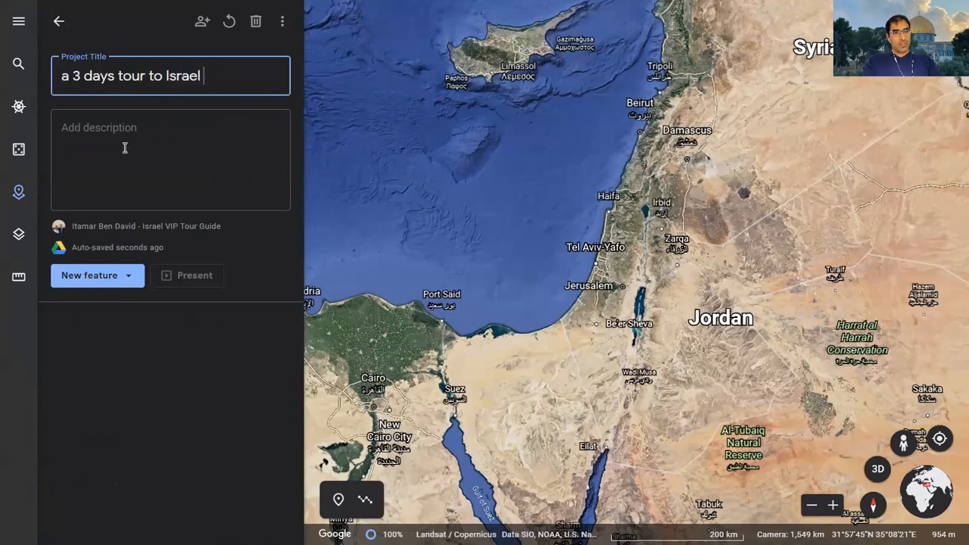
key(Tab)
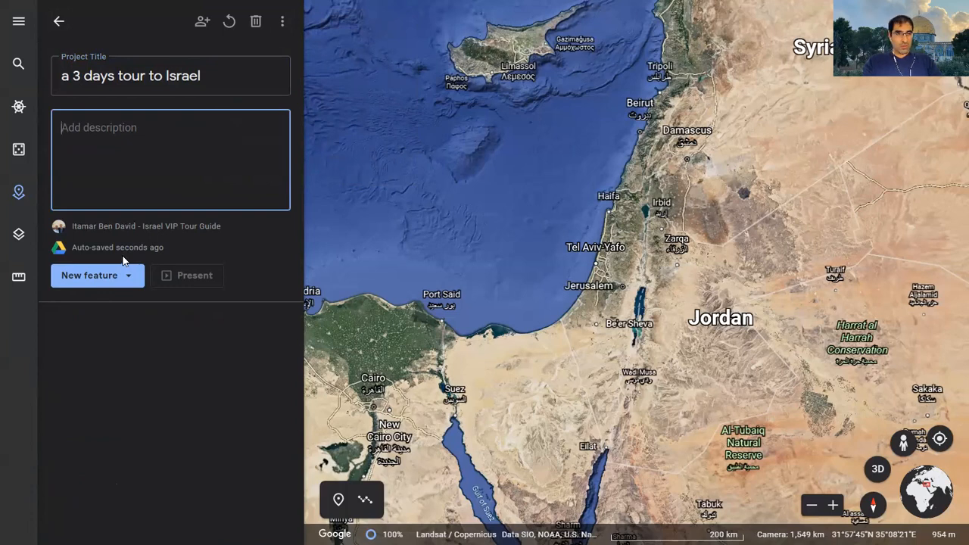
click(109, 277)
Search for Israel as a place to add to the project and go to it.
click(104, 141)
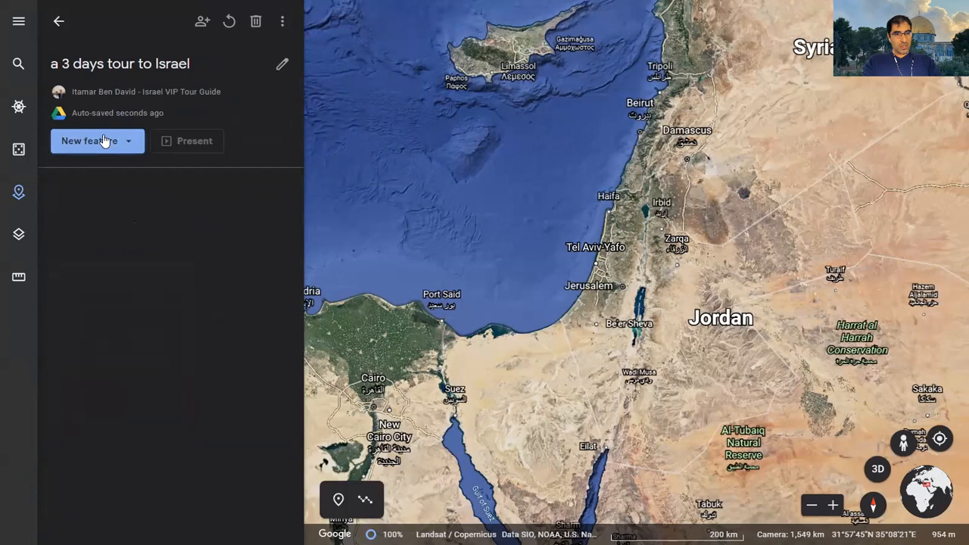
click(101, 145)
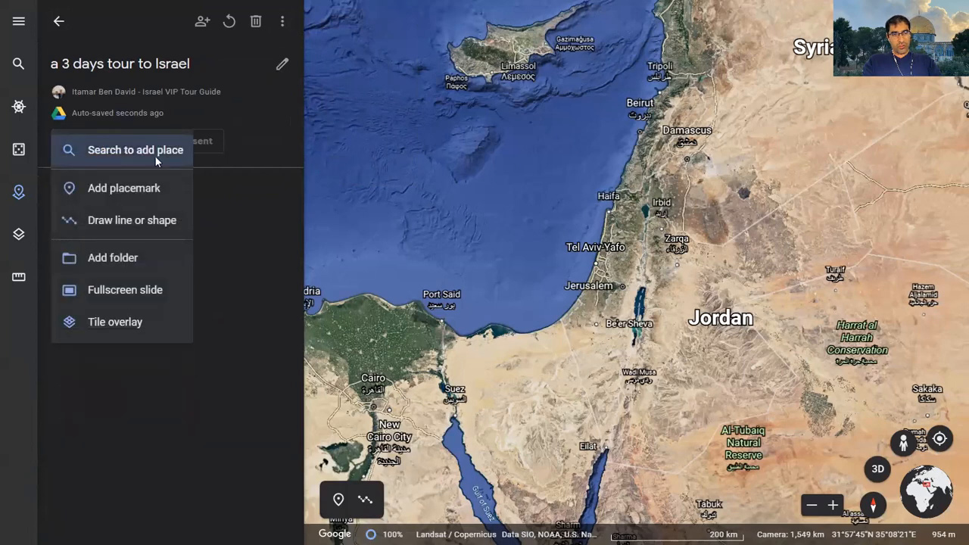
click(213, 216)
click(99, 145)
click(100, 150)
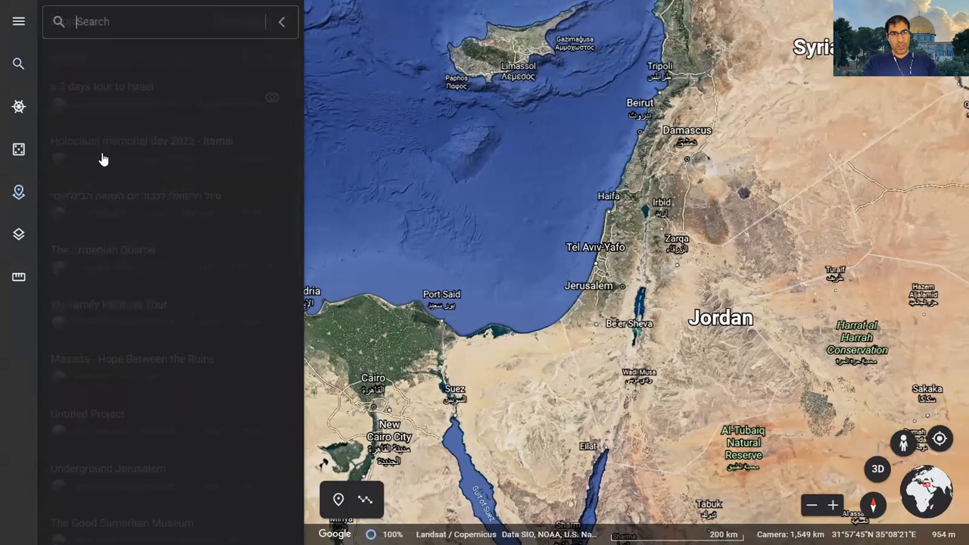
text(is)
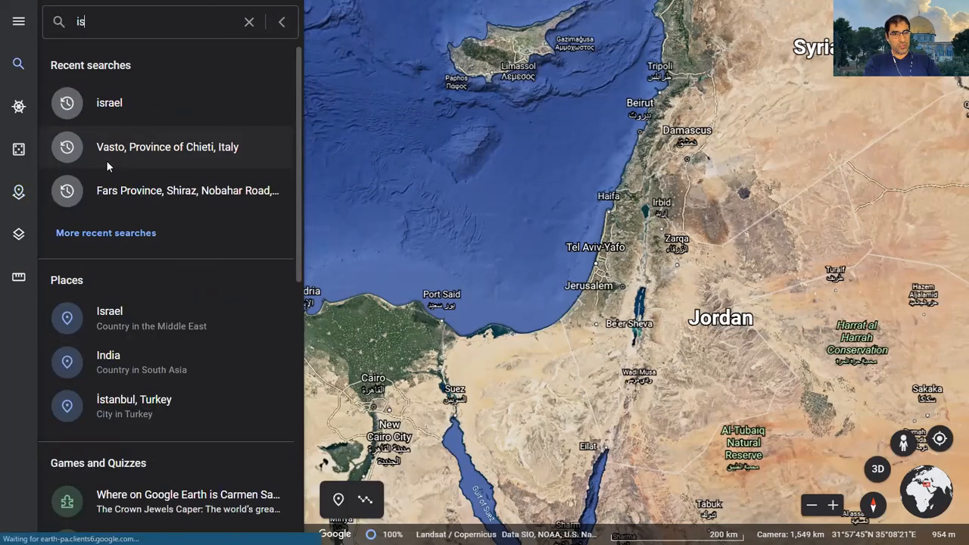
text(rael)
click(140, 96)
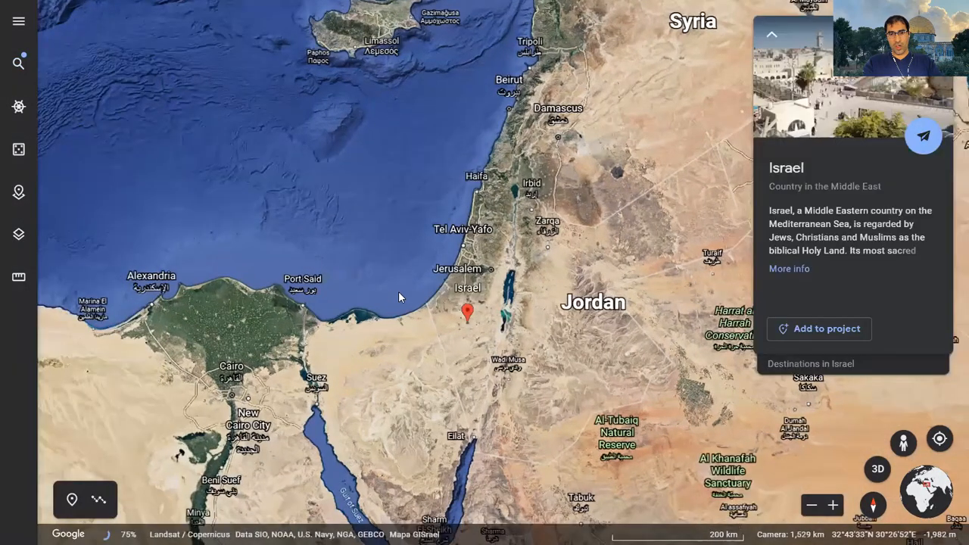
Examine Israel on the map and browse the photos in its place information.
scroll(503, 225, up, 2)
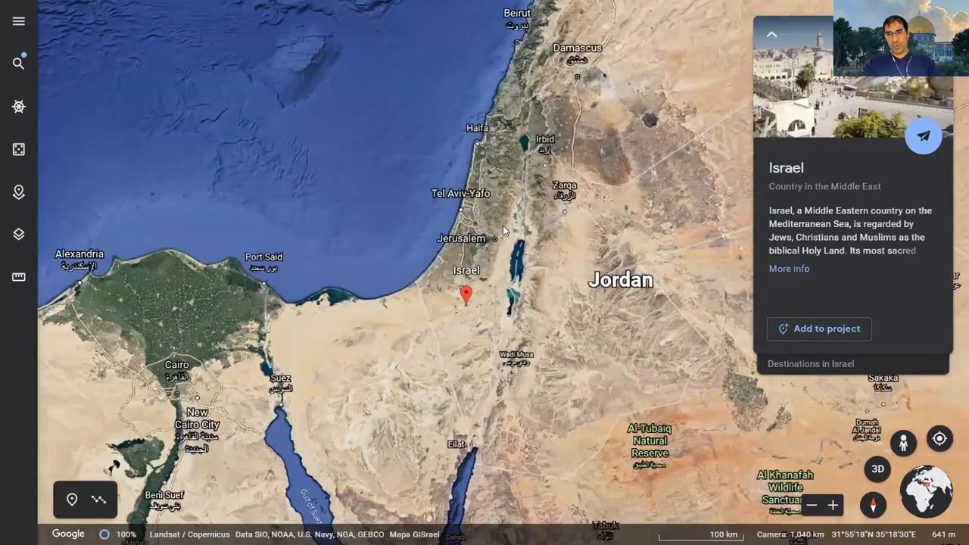
scroll(504, 229, up, 1)
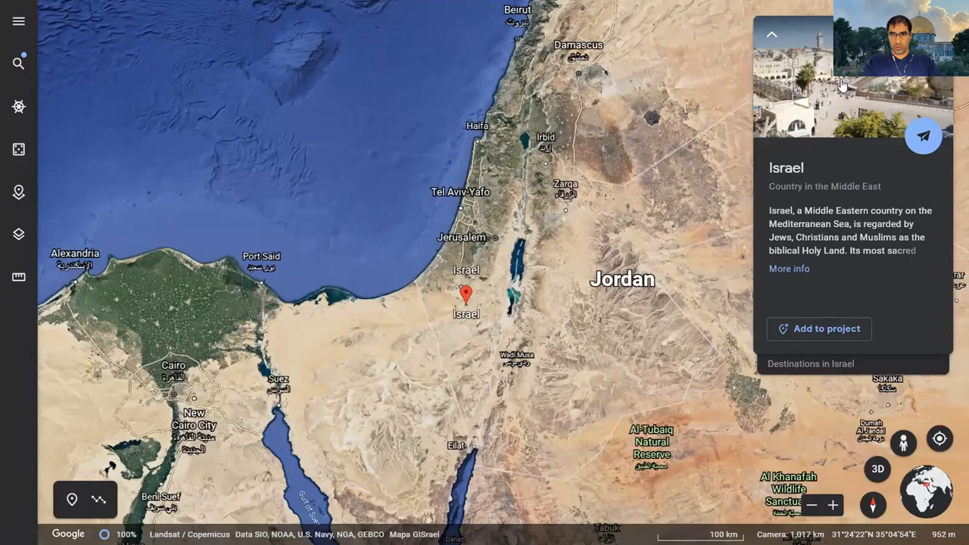
click(852, 102)
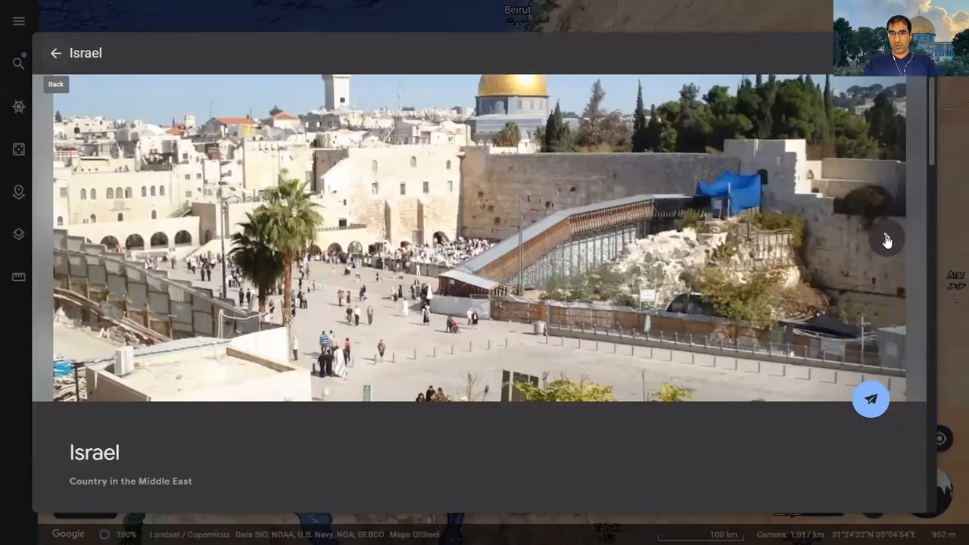
click(887, 238)
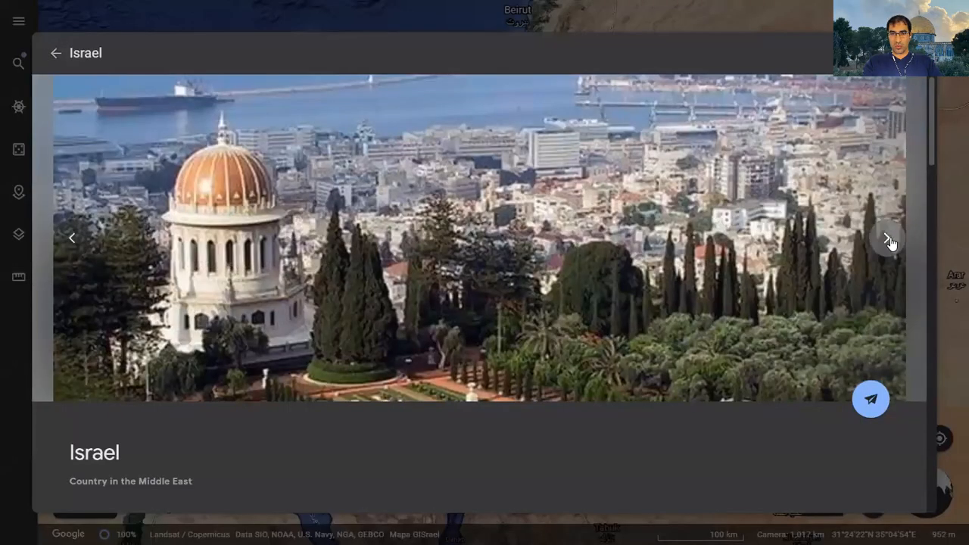
click(888, 240)
click(887, 240)
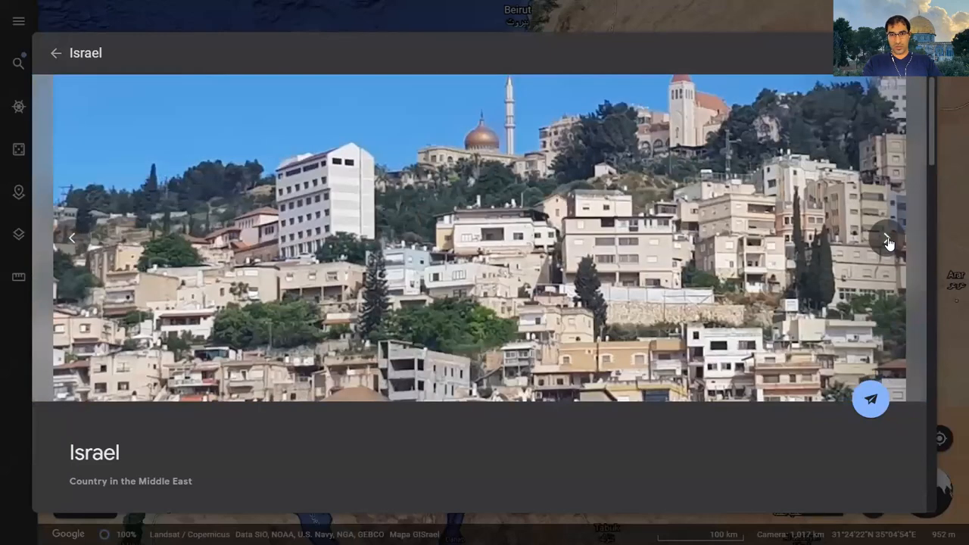
click(887, 239)
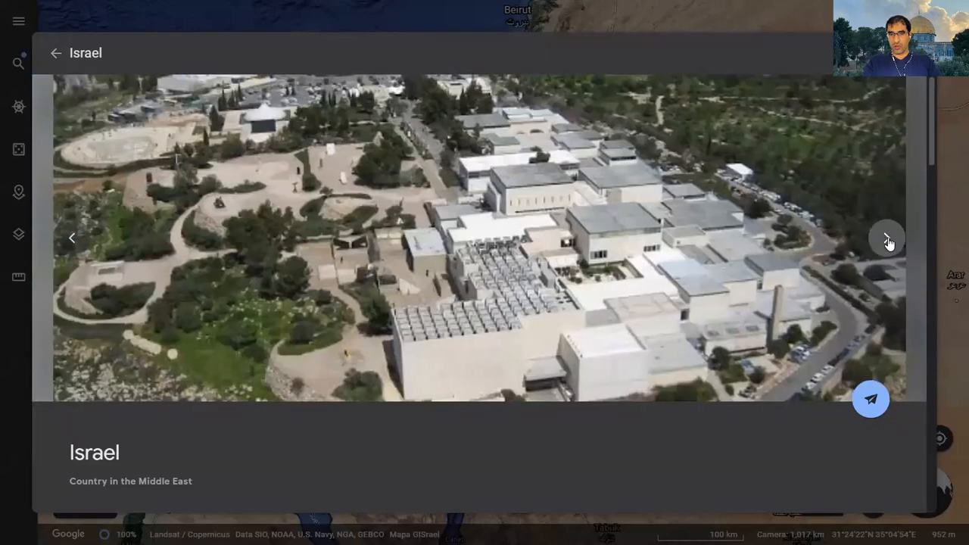
click(888, 240)
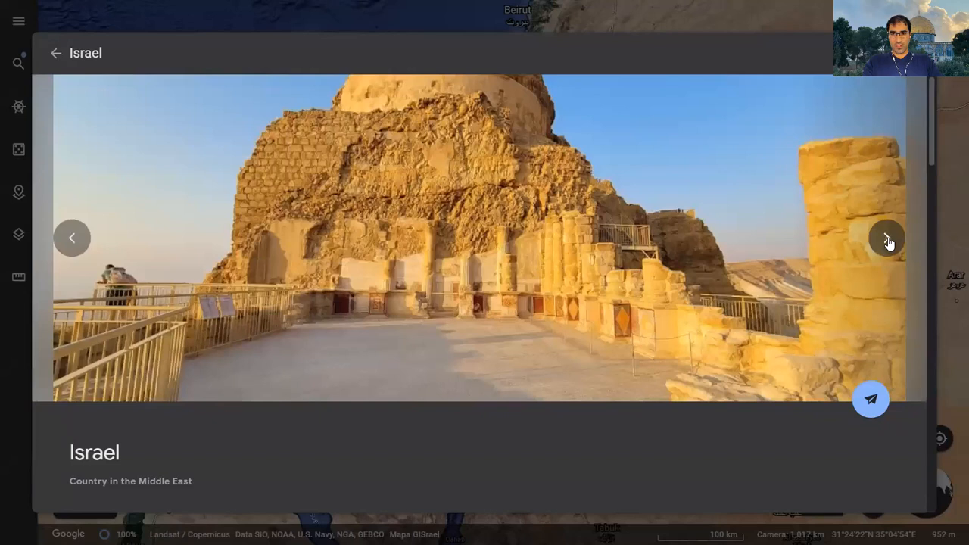
click(887, 239)
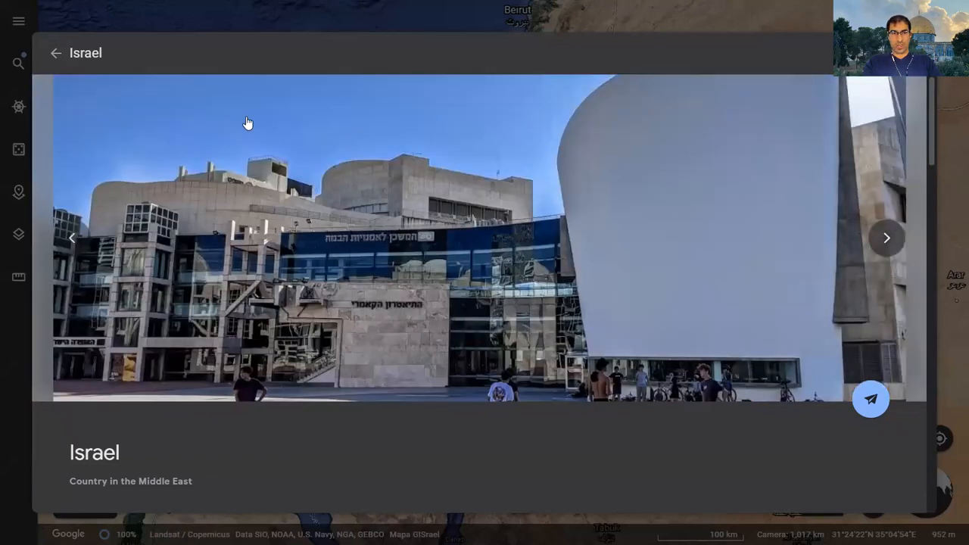
click(56, 53)
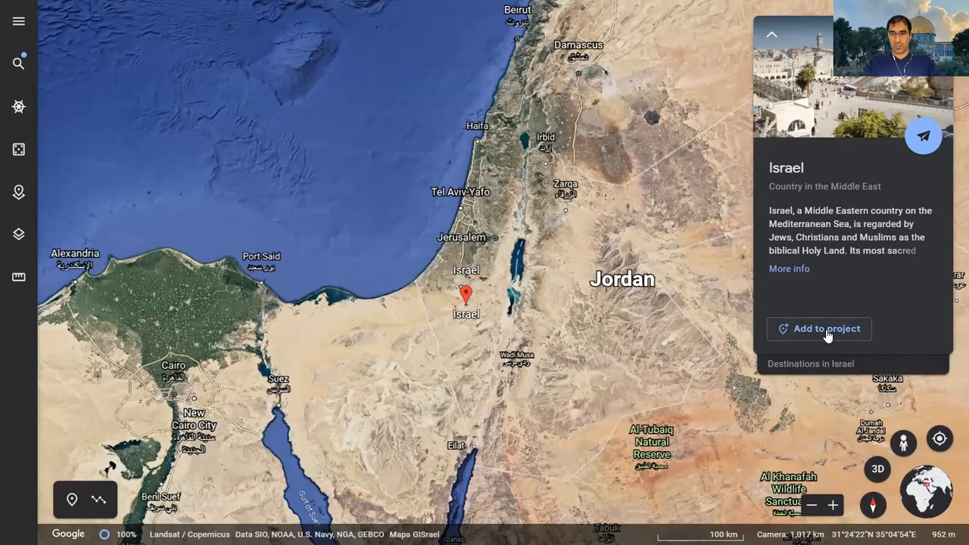
Add the Israel place to the tour project and return to the project's feature list.
click(827, 335)
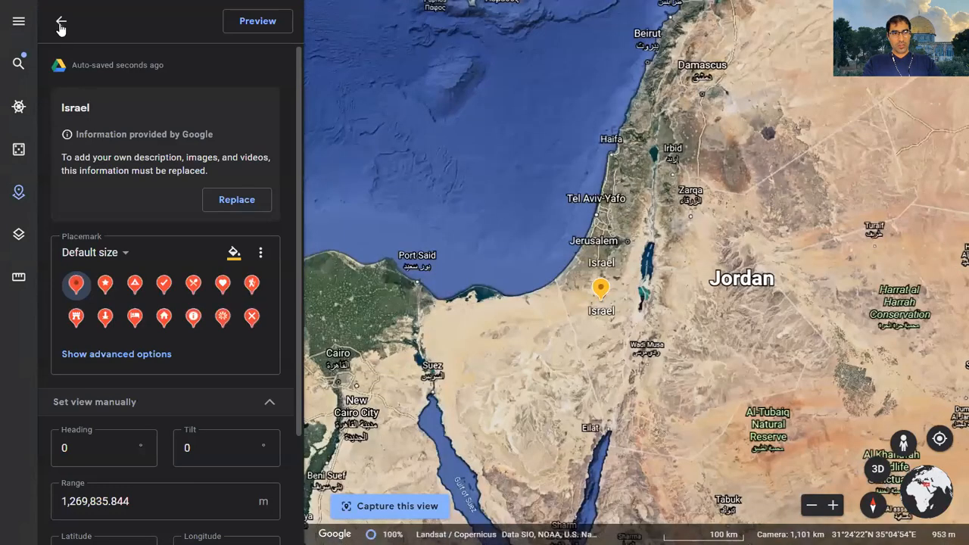
click(61, 21)
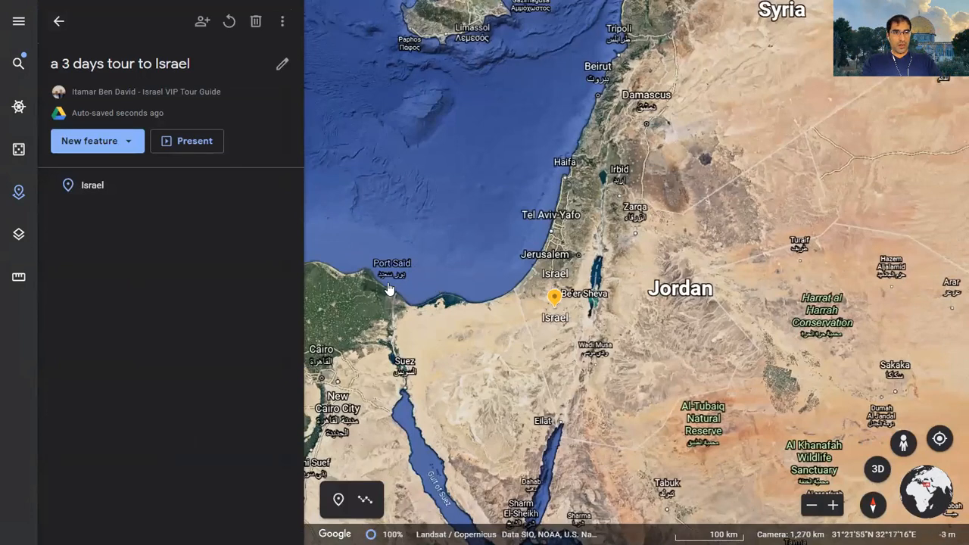
Add a fullscreen slide titled "day 1" with a dark red background.
click(95, 148)
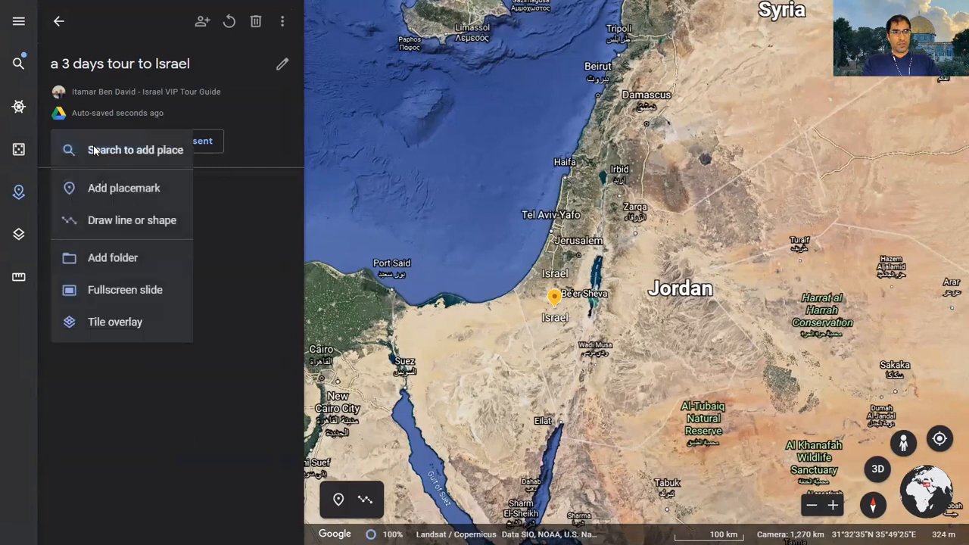
click(139, 292)
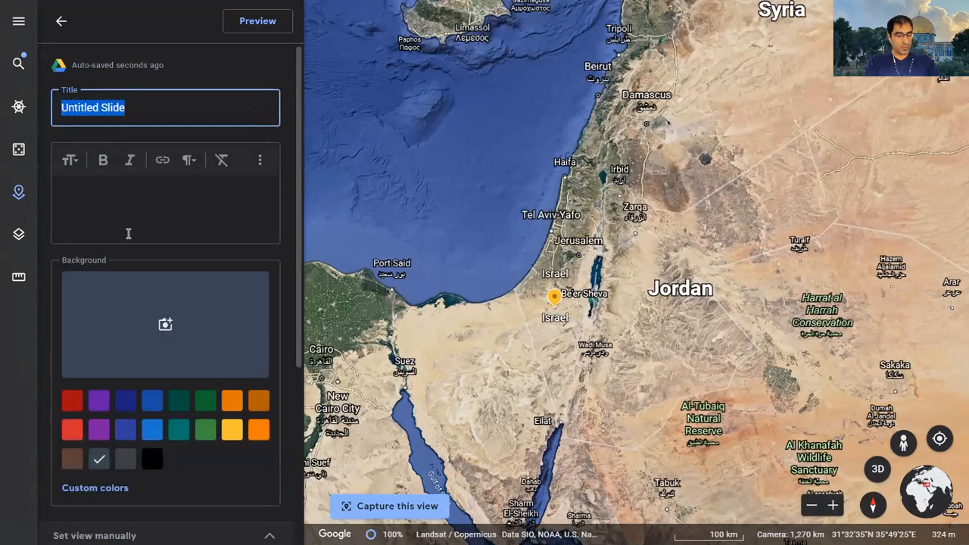
text(day 1)
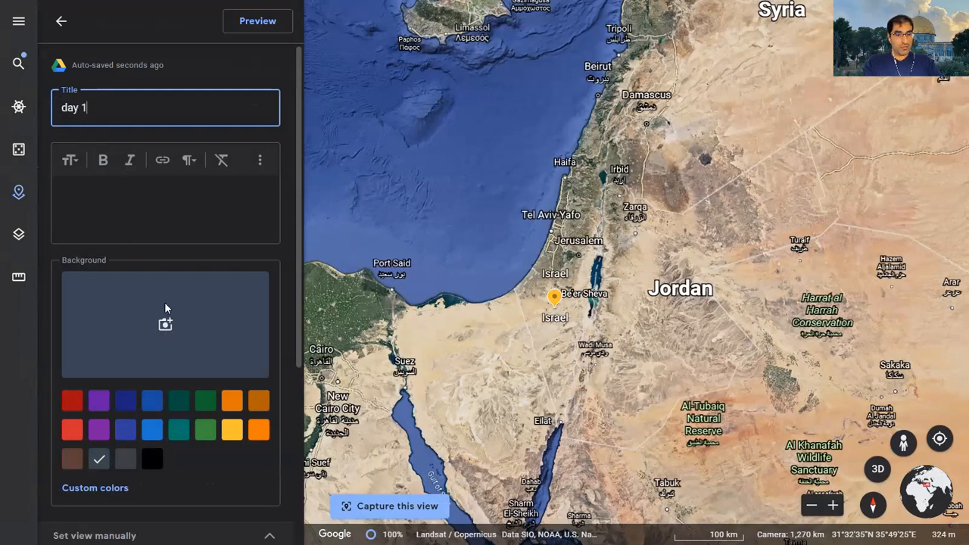
click(70, 403)
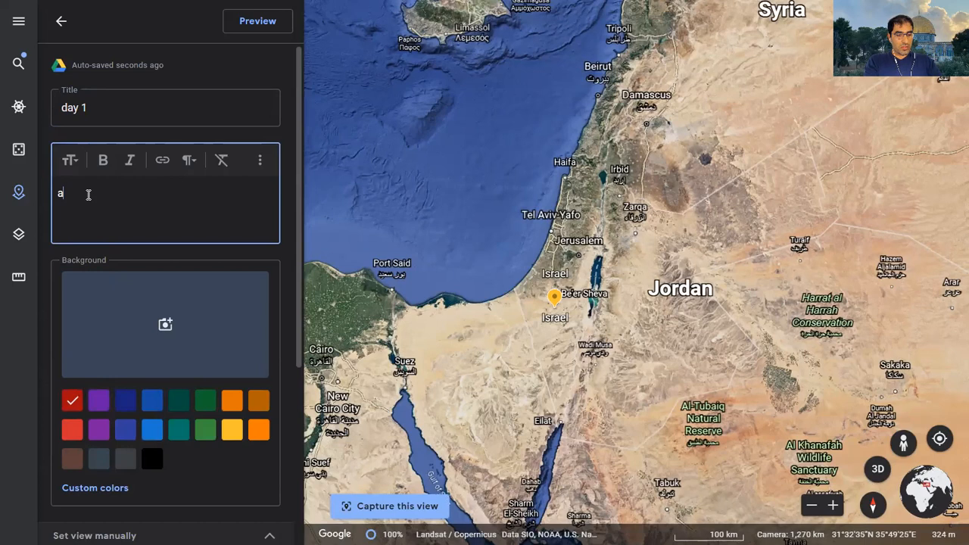
Describe the day 1 slide with the lines "arrival", "drive to the hotel in Jerusalem" and "dinner", and return to the project.
text(al)
key(Return)
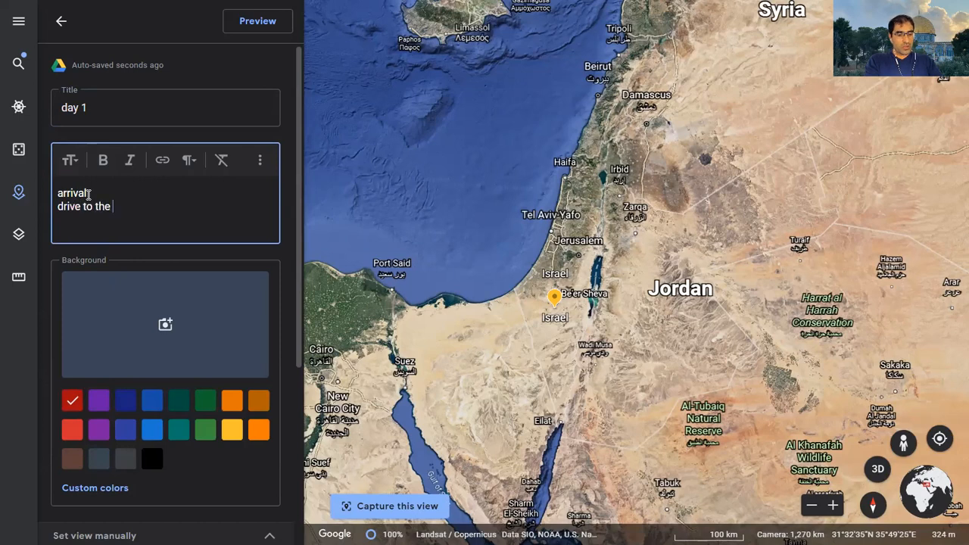
text(in Jerusalem )
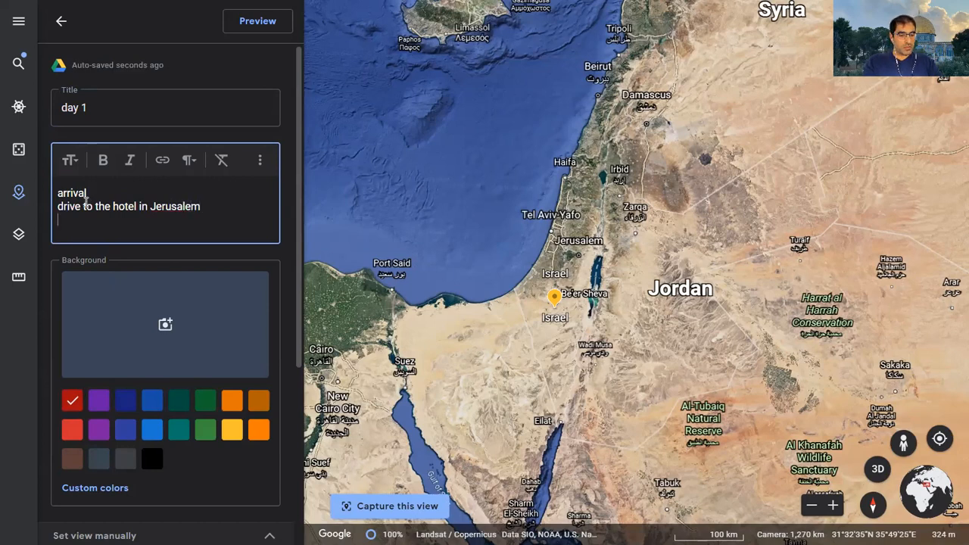
text(dinner)
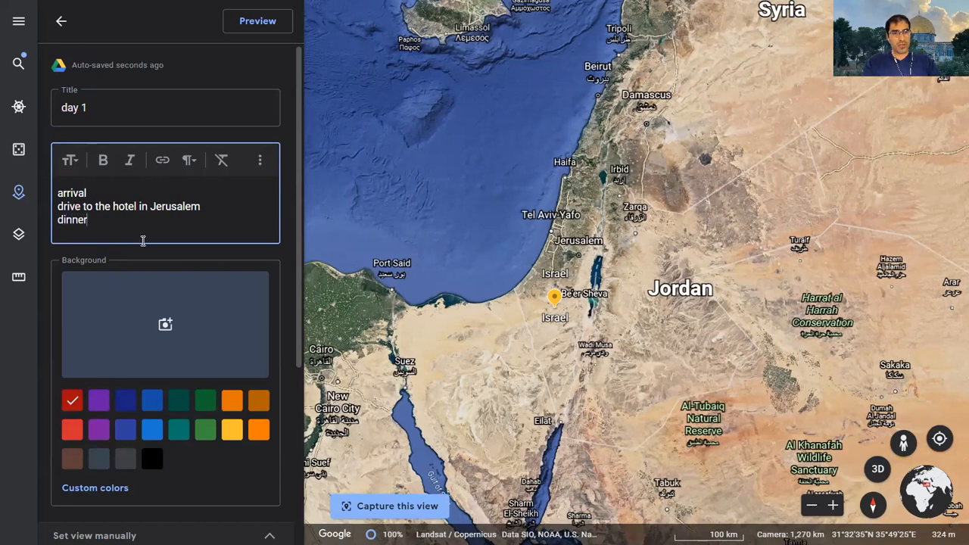
click(60, 23)
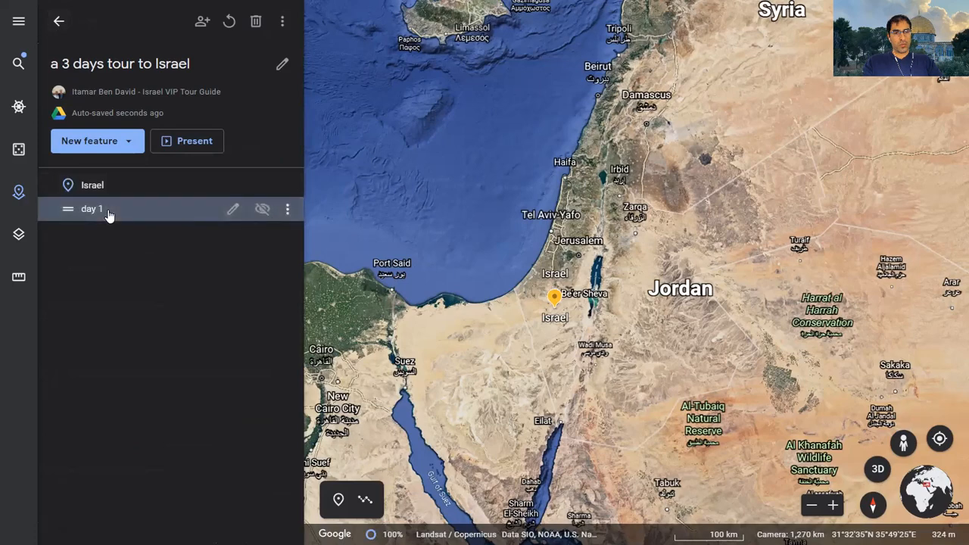
Present the project and advance from the Israel place to the day 1 slide.
click(187, 142)
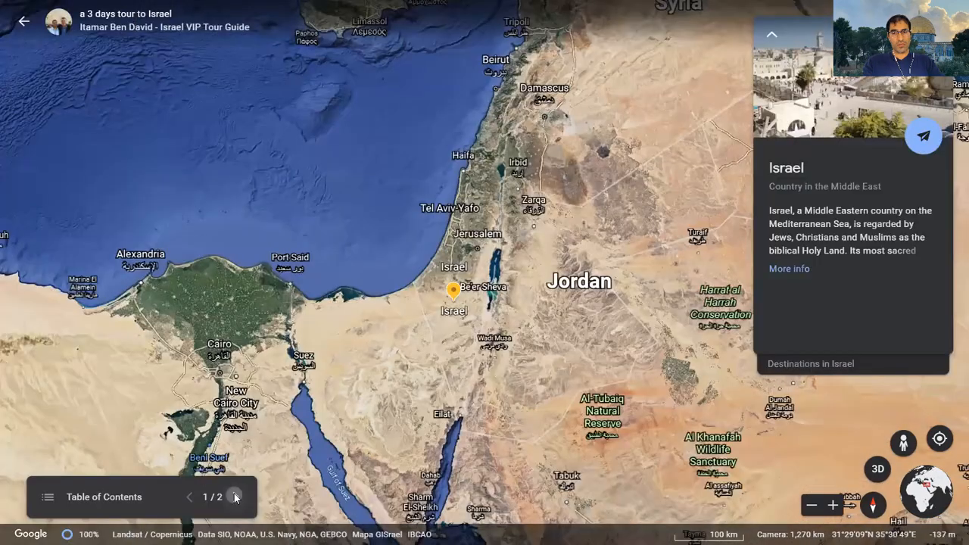
click(234, 496)
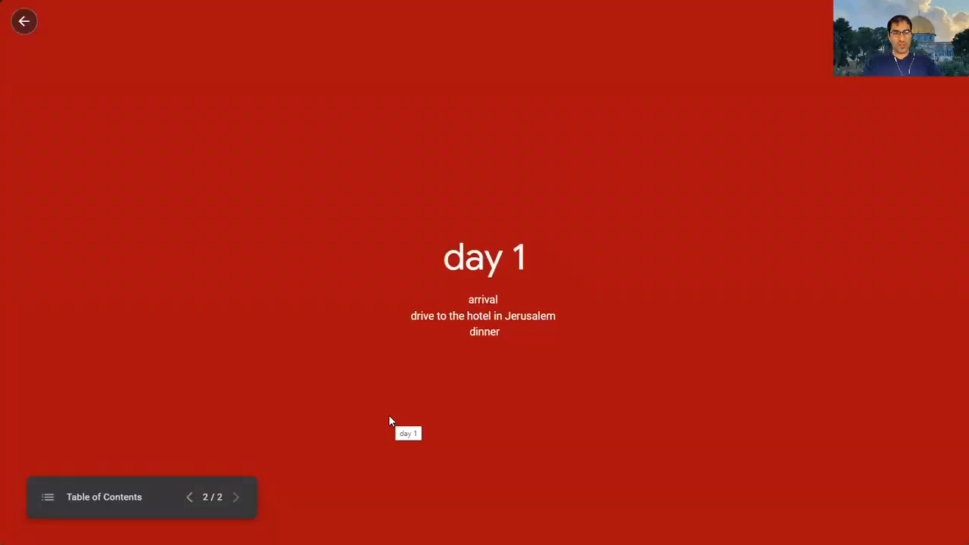
Leave the presentation and find Ben Gurion Airport by searching for "ben gurion air" as a new project feature.
click(24, 21)
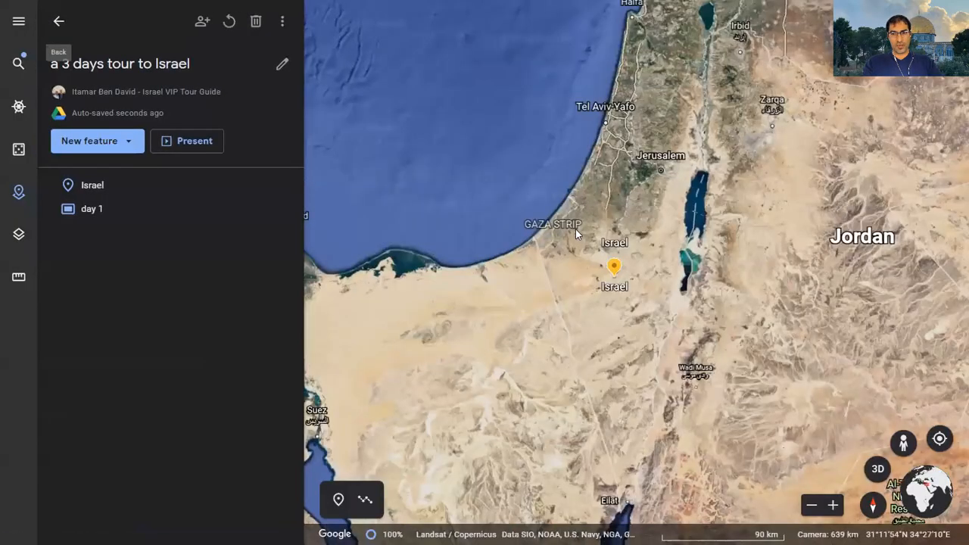
scroll(469, 253, down, 3)
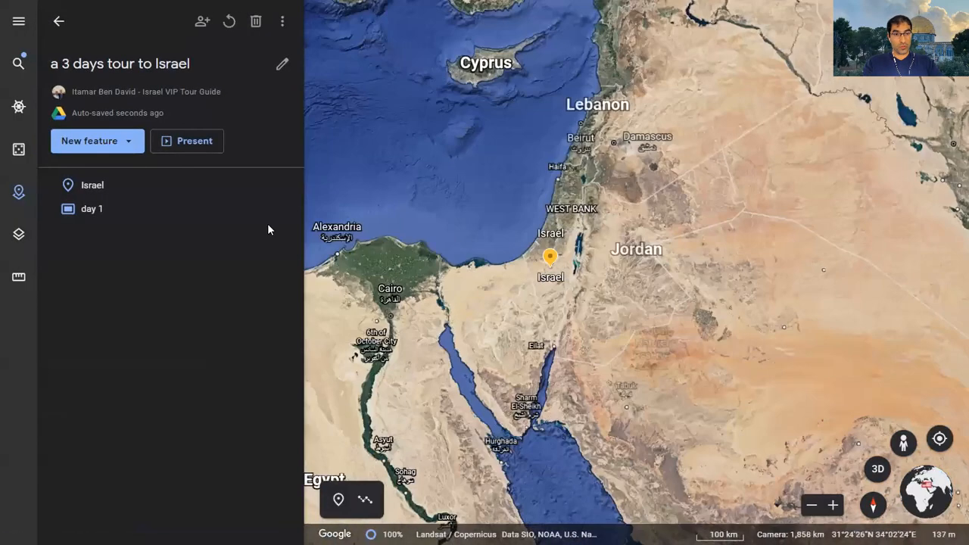
click(97, 148)
click(107, 152)
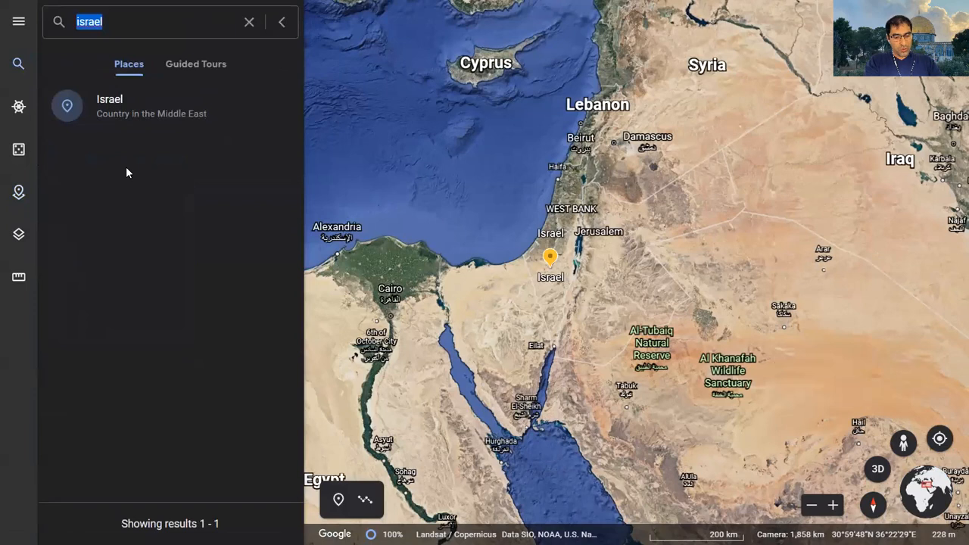
text(ben gurion )
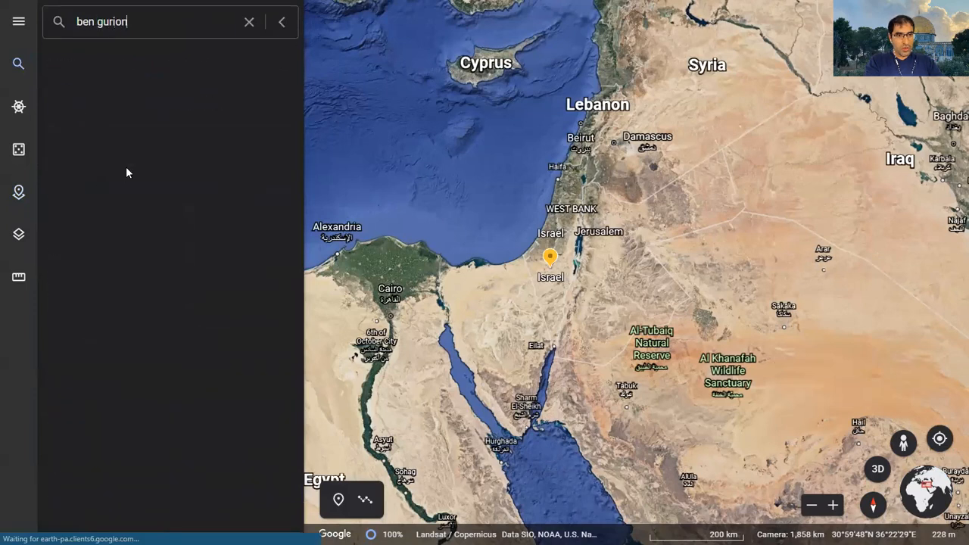
text(air)
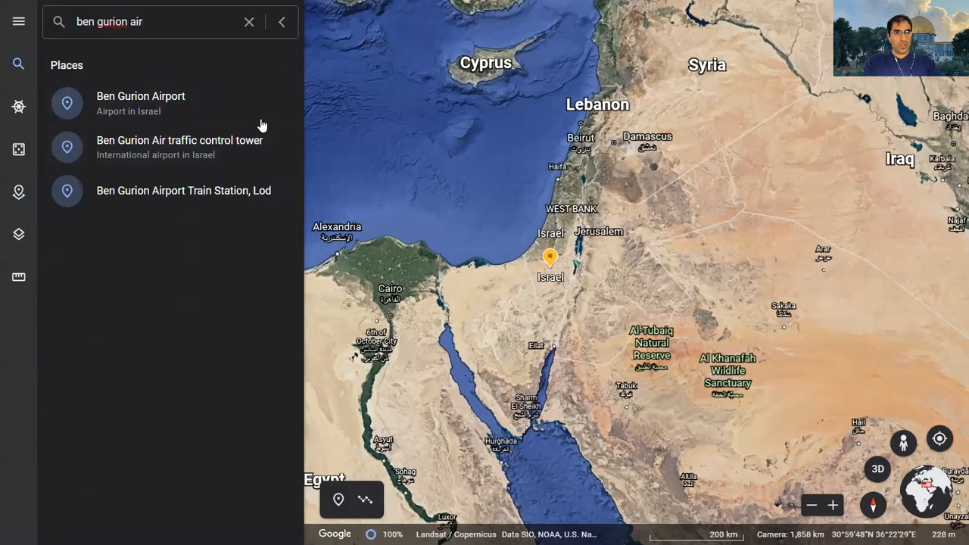
click(172, 113)
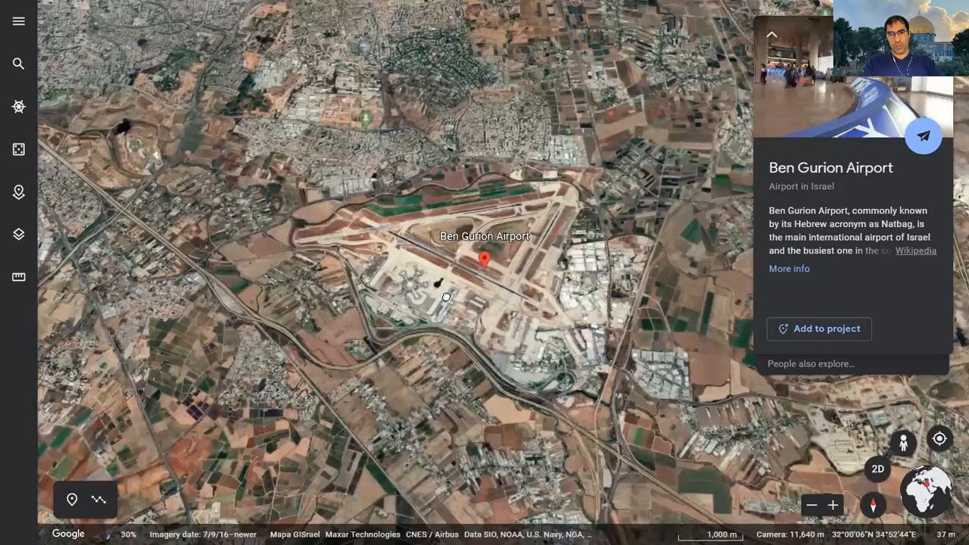
Add the Ben Gurion Airport place to the tour project and return to the project's feature list.
click(856, 330)
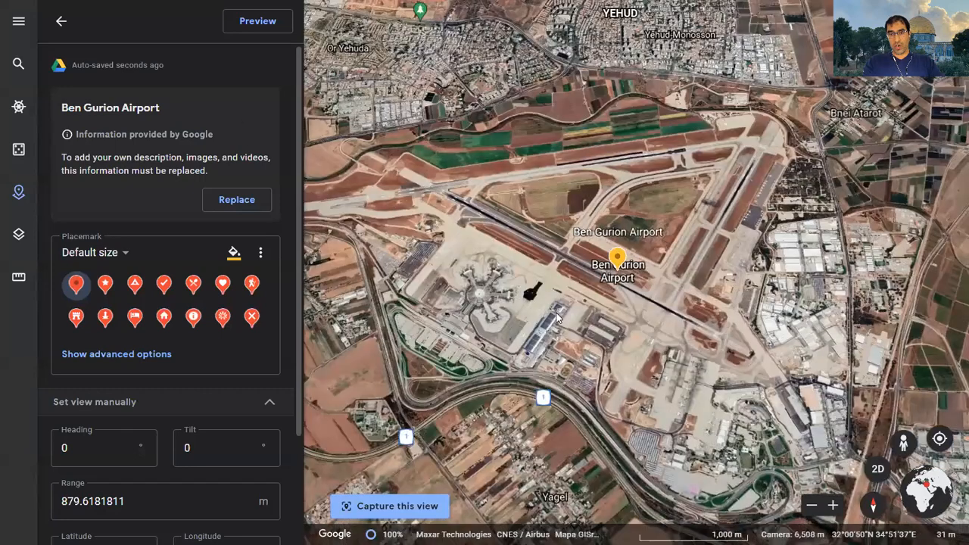
scroll(562, 316, down, 4)
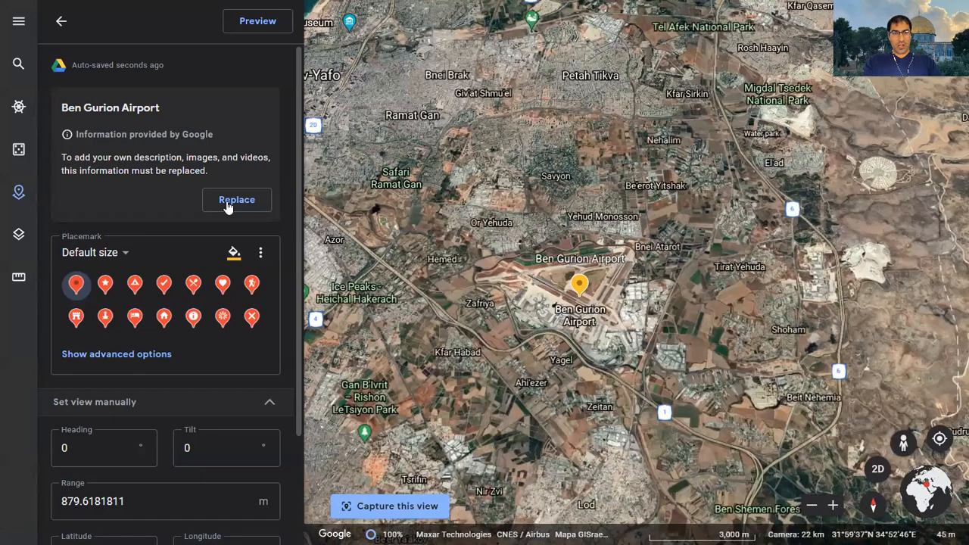
click(61, 21)
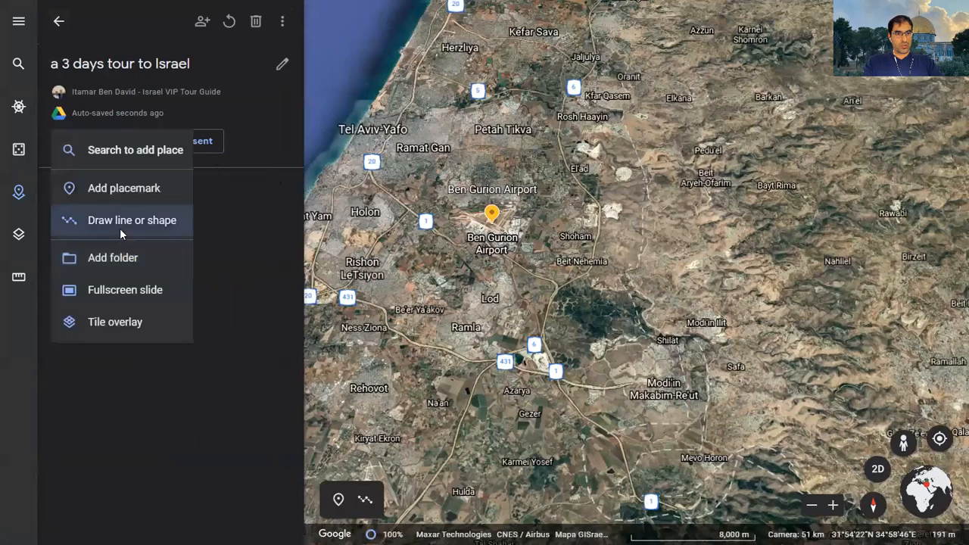
Start a path at Ben Gurion Airport and trace the road southeast past Yagel and Ben Shemen Forest to Kfar Daniyel.
click(120, 222)
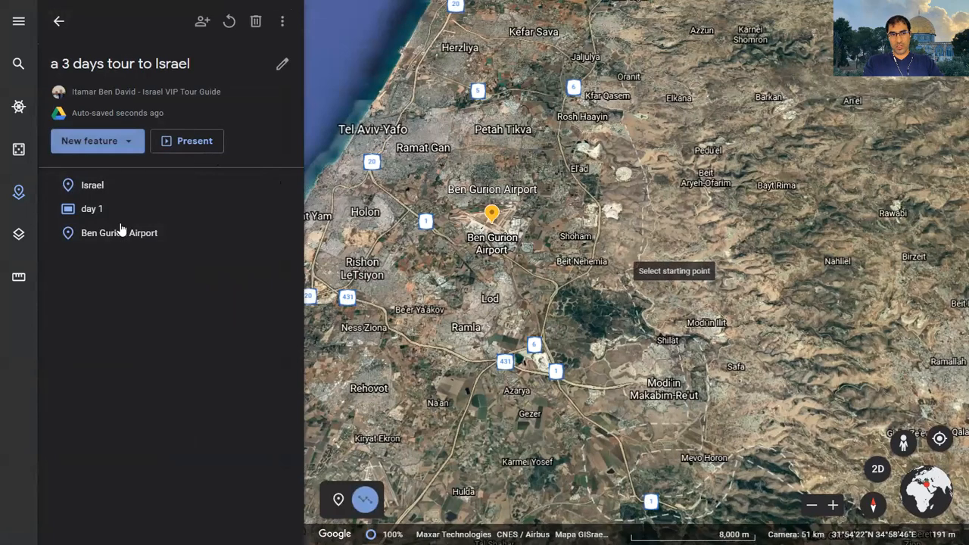
scroll(485, 250, up, 3)
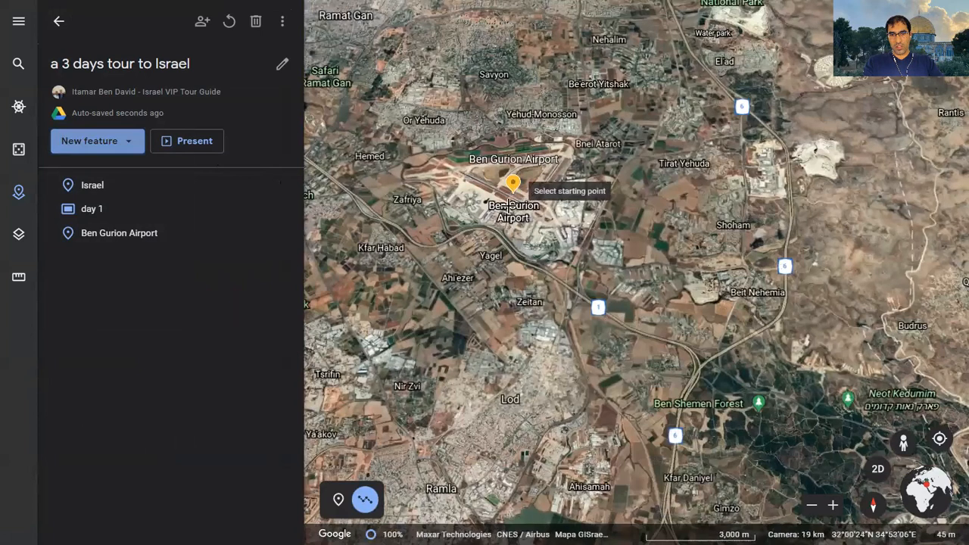
click(497, 233)
click(527, 262)
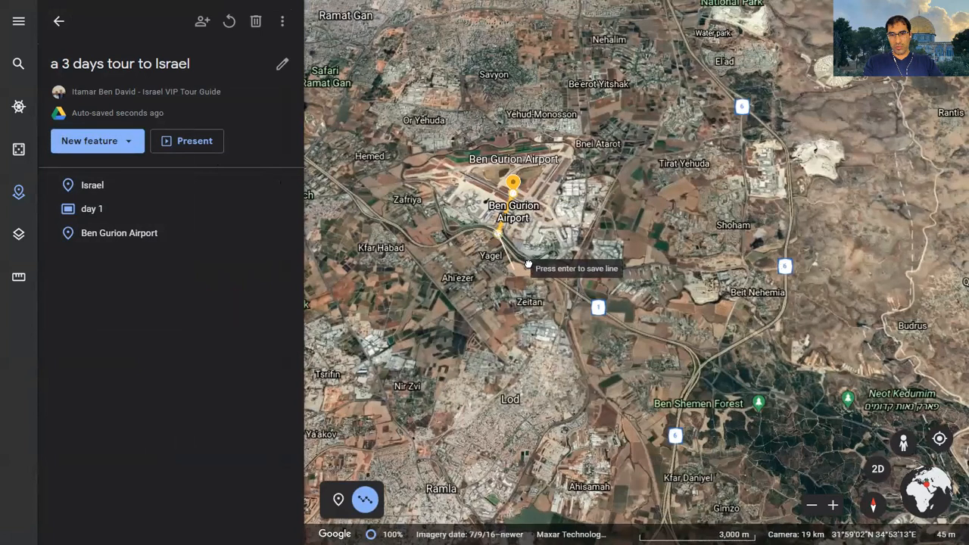
click(603, 312)
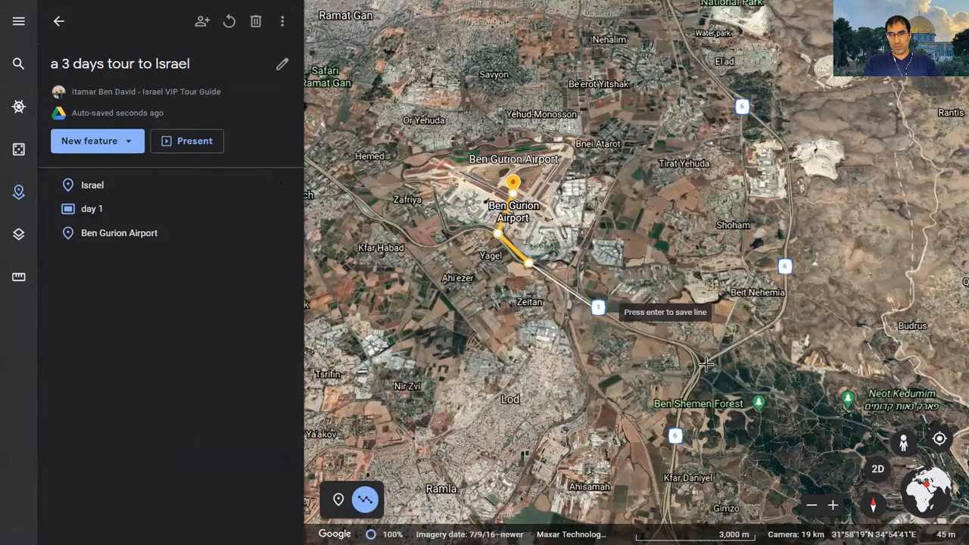
click(697, 362)
click(670, 478)
Continue the path along Highway 1 from Kfar Daniyel past Kfar Shmu'el and Latrun to the Neve Ilan Forest area.
drag(727, 485, 704, 456)
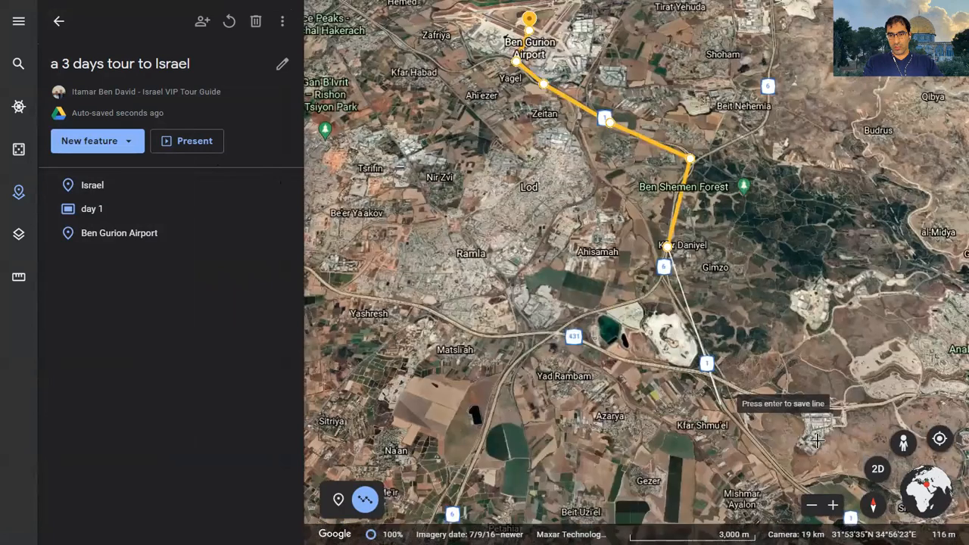
drag(817, 441, 704, 163)
click(751, 236)
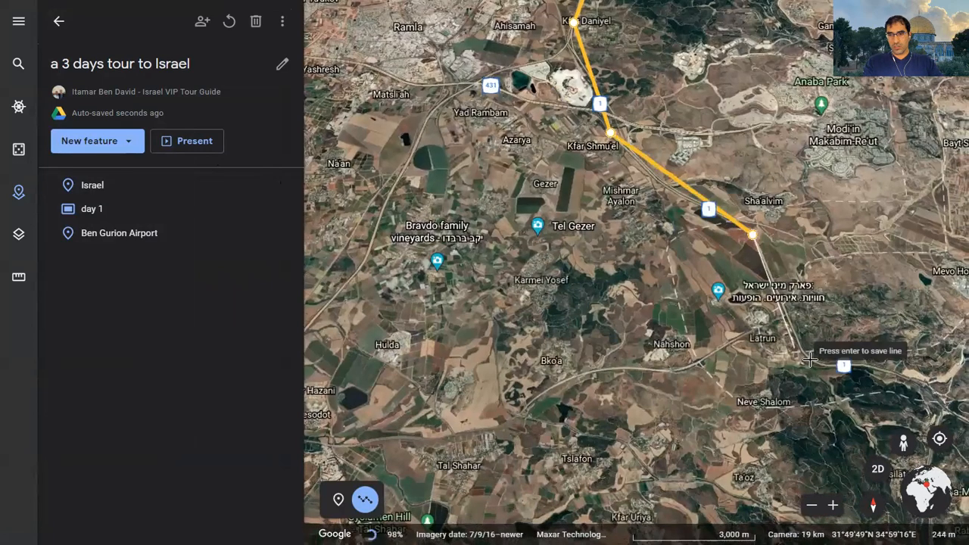
click(809, 358)
drag(910, 326, 723, 248)
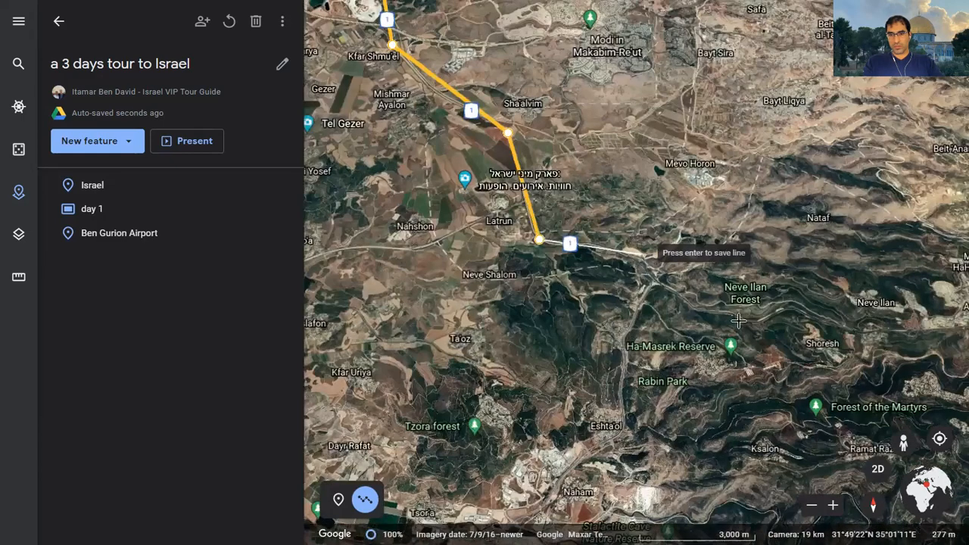
click(738, 321)
drag(873, 309, 591, 278)
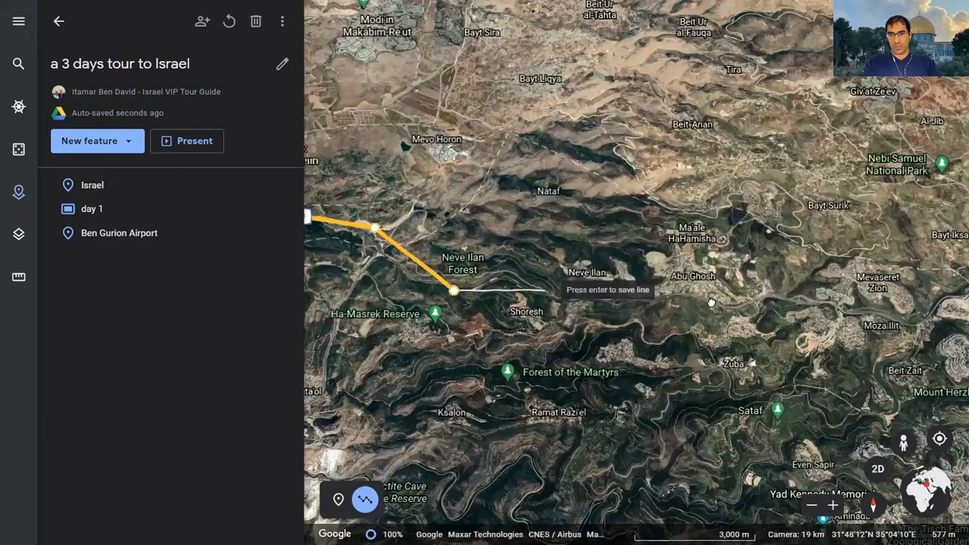
Extend the path past Abu Ghosh, Moza Ilit and Lifta to the Western Wall in Jerusalem and save the line.
click(711, 303)
drag(891, 308, 702, 262)
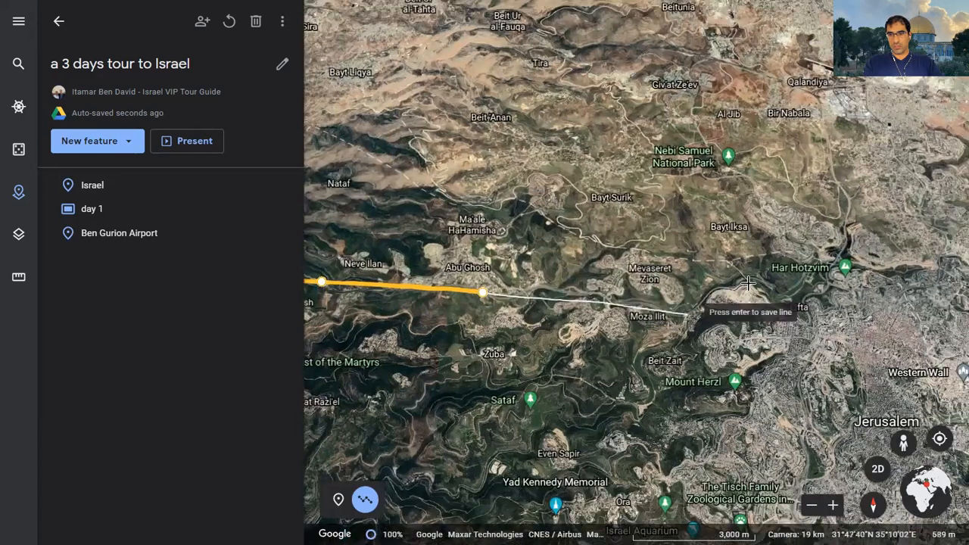
click(747, 283)
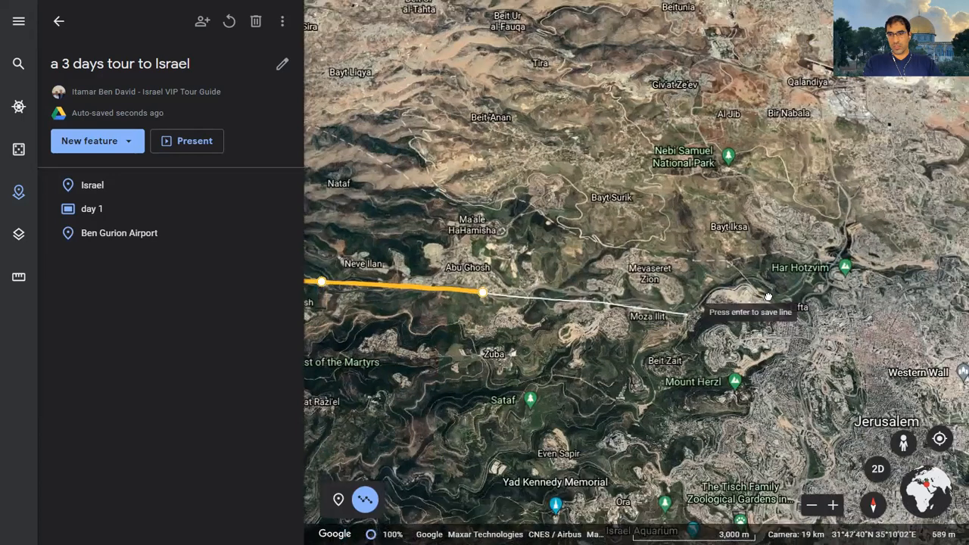
click(799, 321)
drag(838, 332, 750, 295)
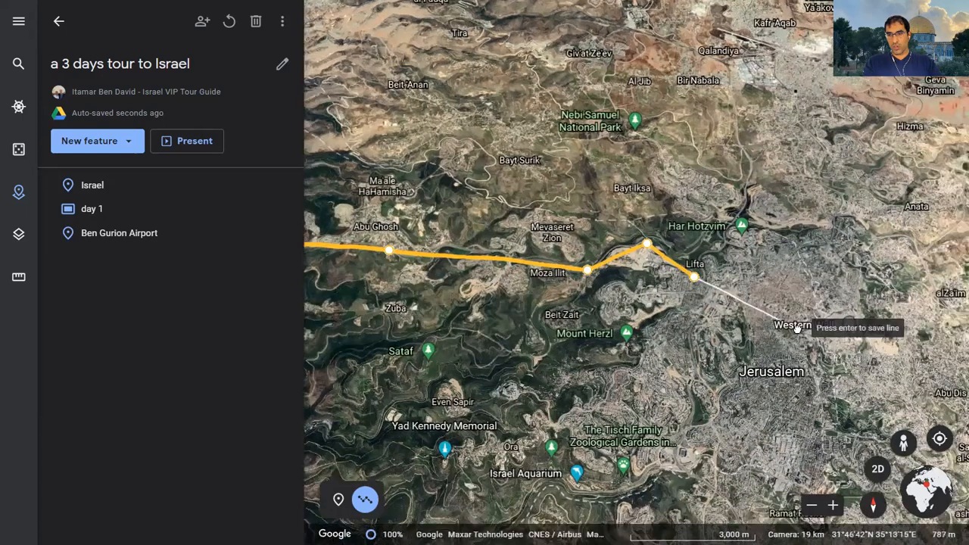
click(796, 328)
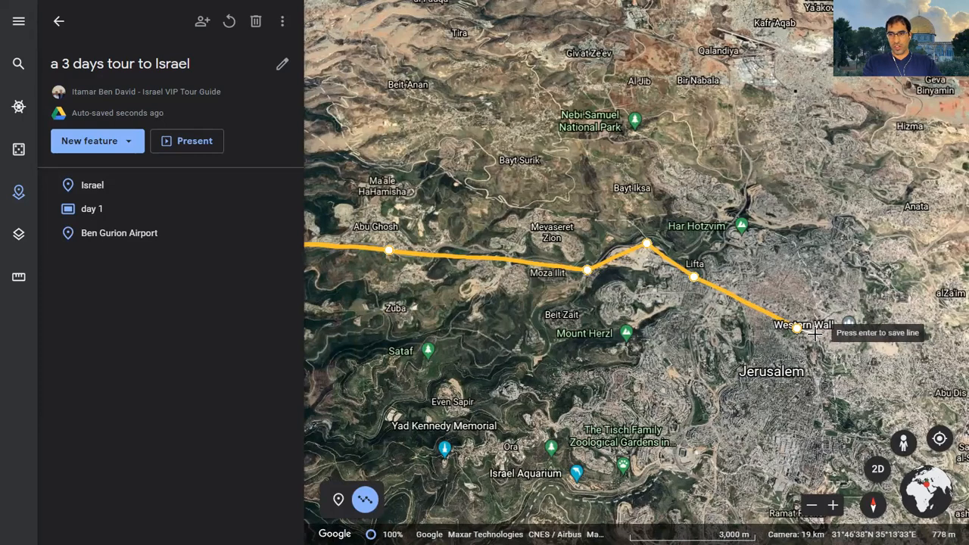
key(Return)
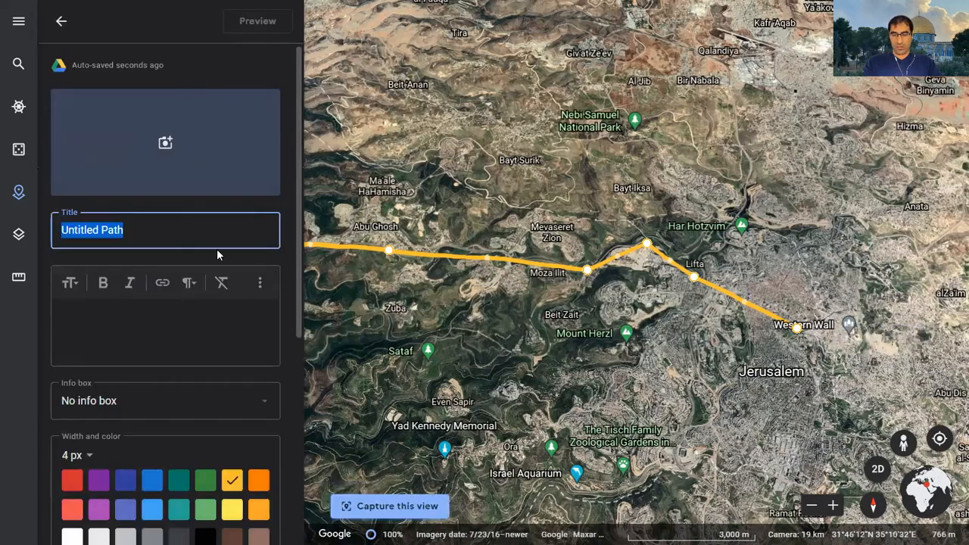
Title the new path "the road to Jerusalem" and return to the project's feature list.
text(the r)
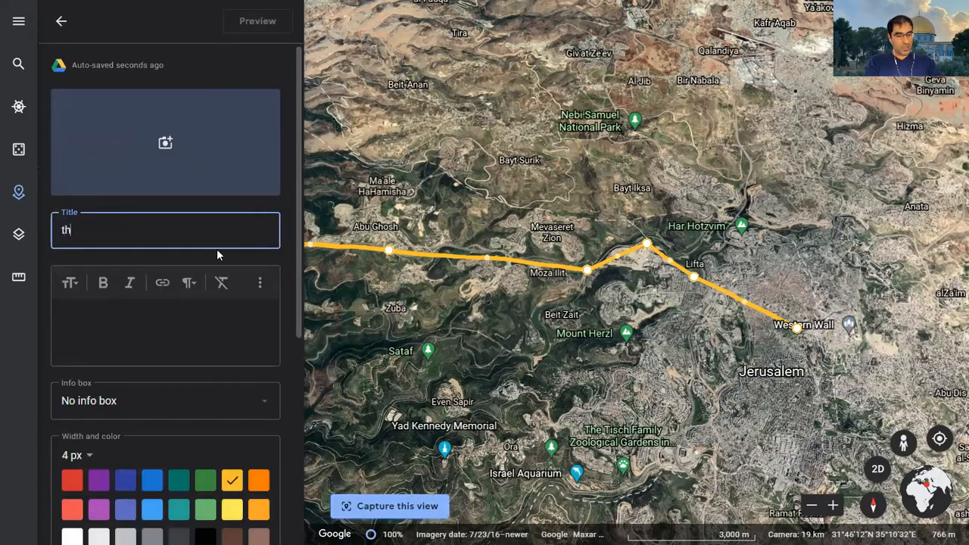
text(oad to)
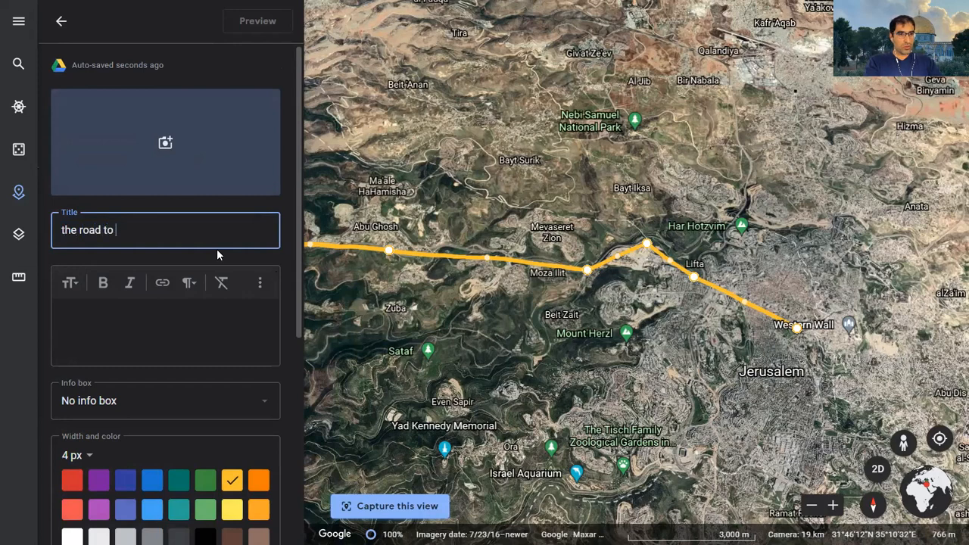
text( Jerusalem)
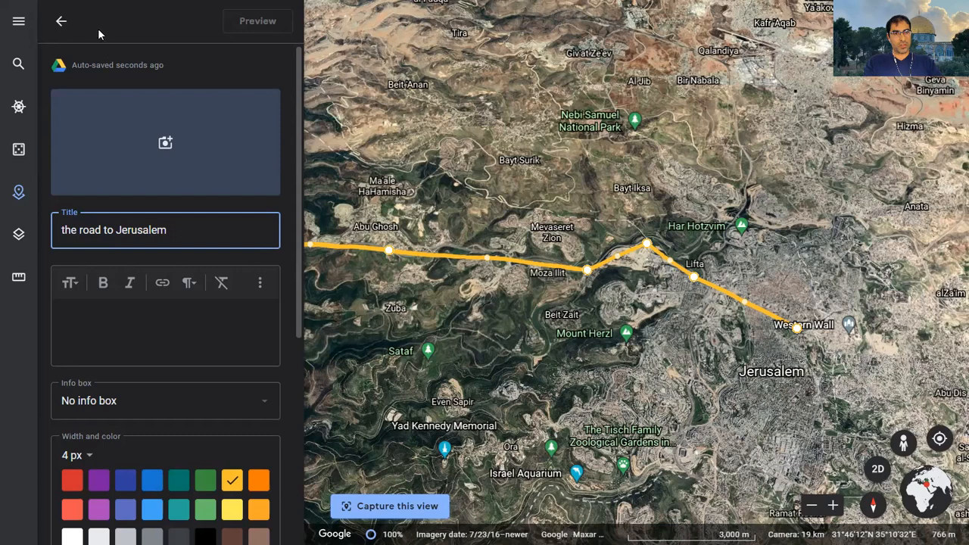
click(61, 21)
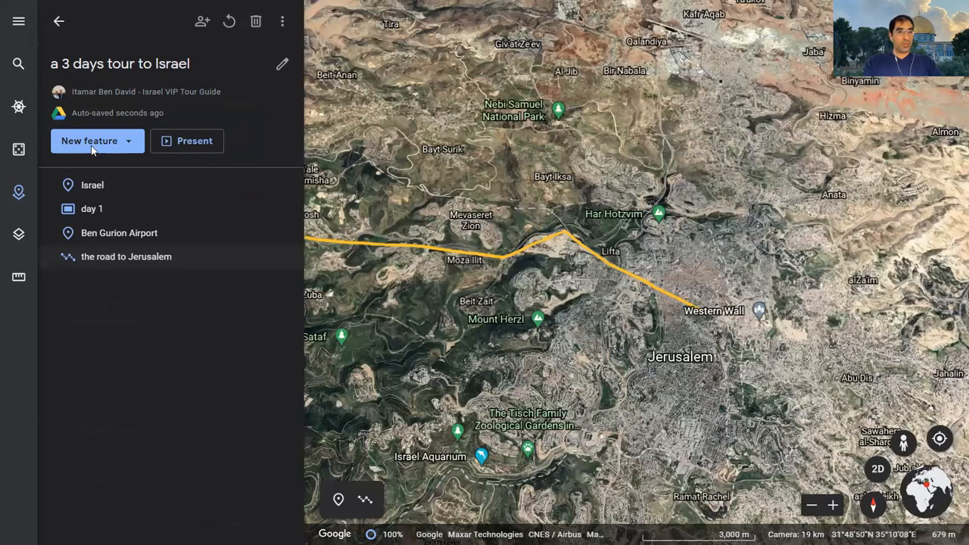
Search for "king david hotel", add the King David Hotel in Jerusalem to the project and return to the feature list.
click(94, 144)
click(102, 151)
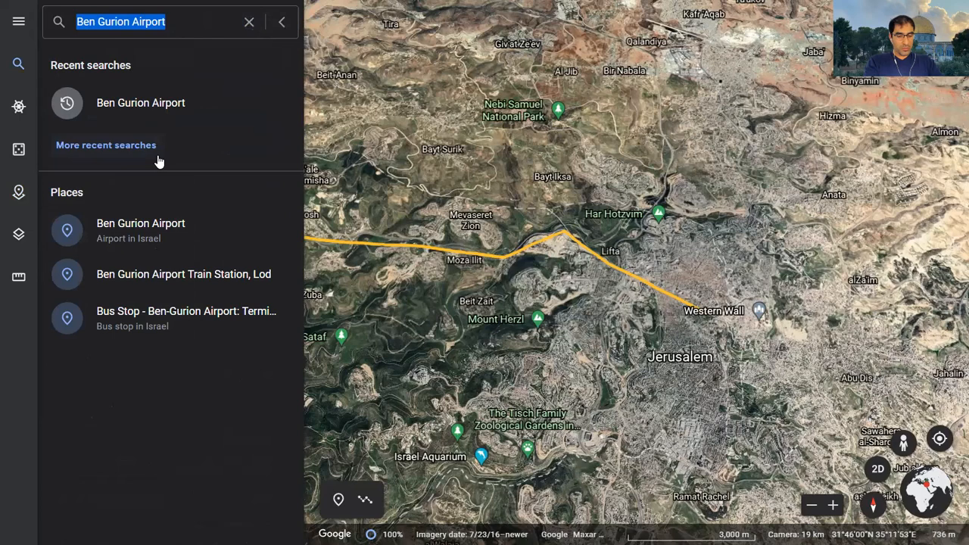
text(ki)
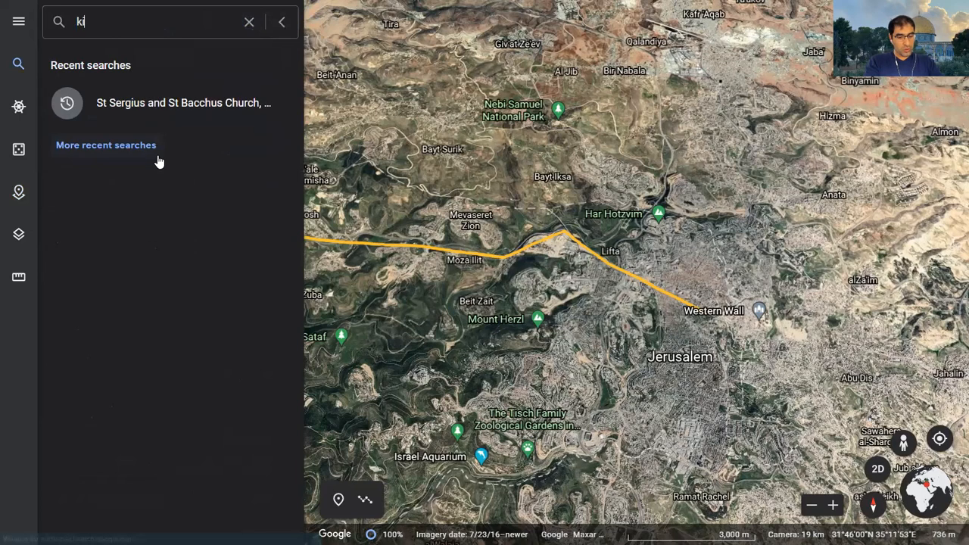
text(ng)
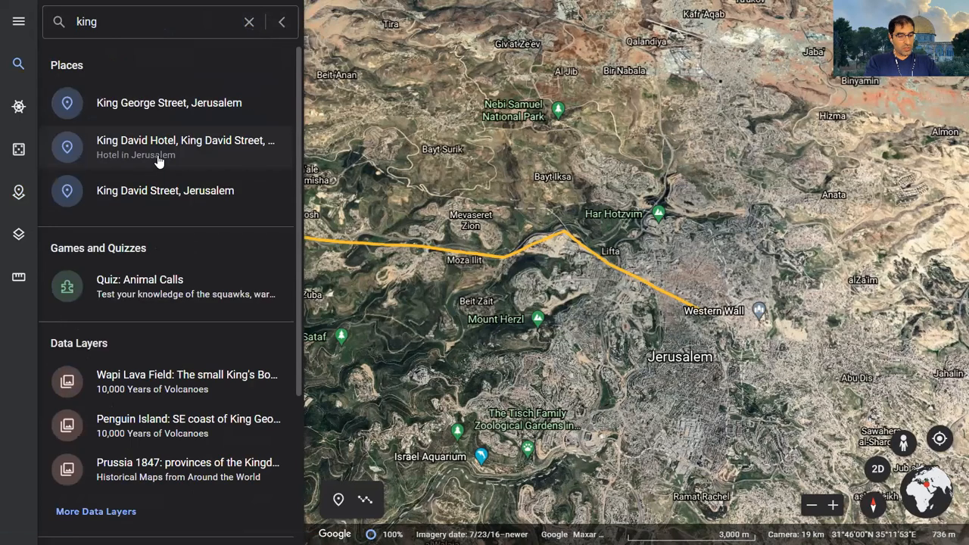
text( david hotel)
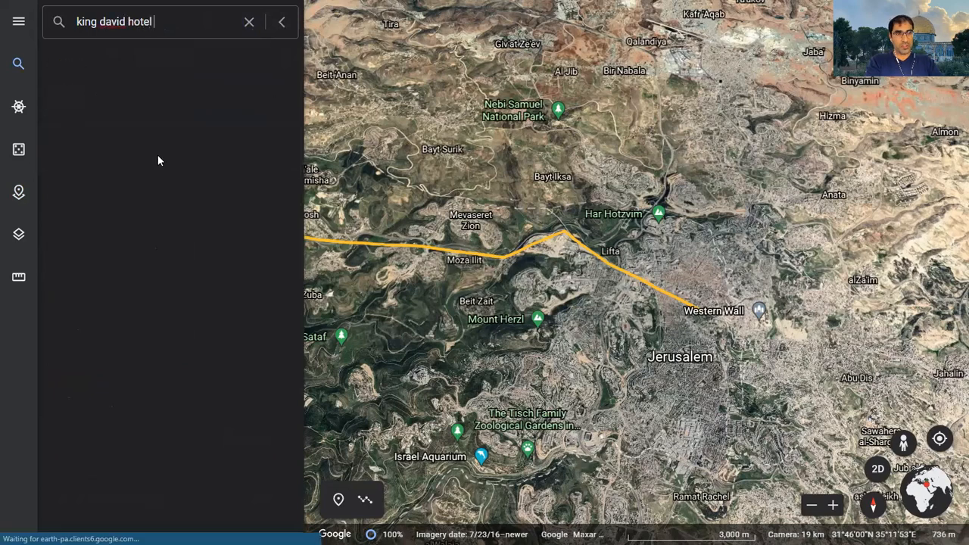
click(152, 114)
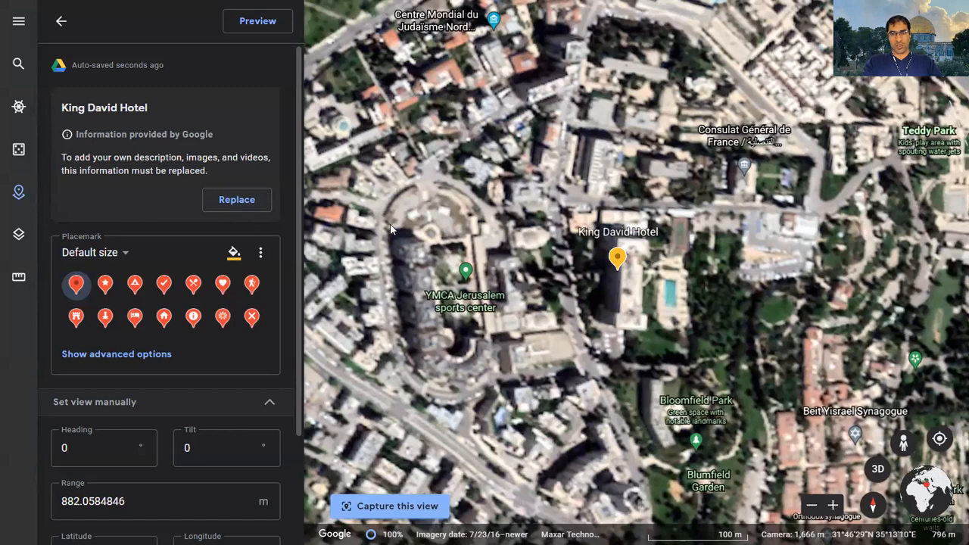
click(62, 22)
drag(556, 276, 519, 267)
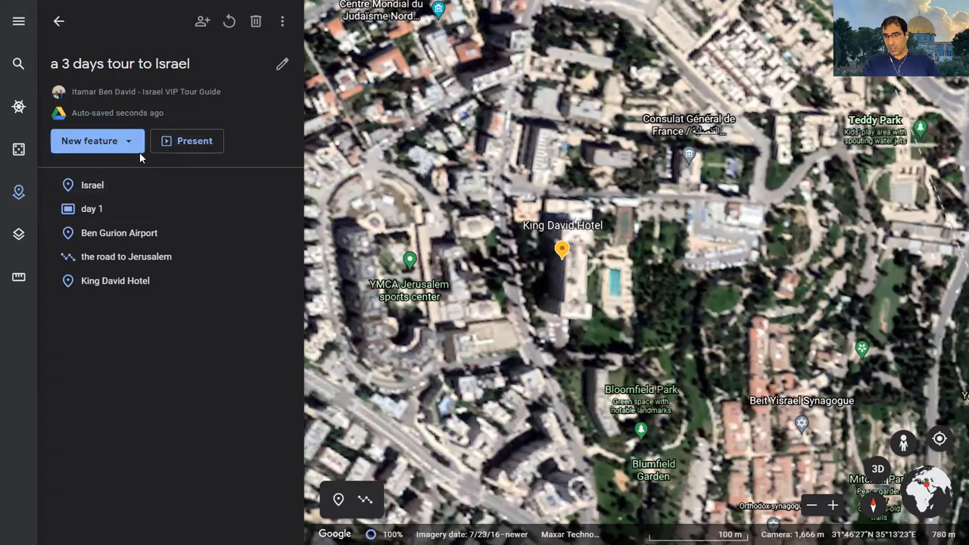
Enter Street View on King David Street, directly in front of the King David Hotel.
click(96, 148)
click(119, 153)
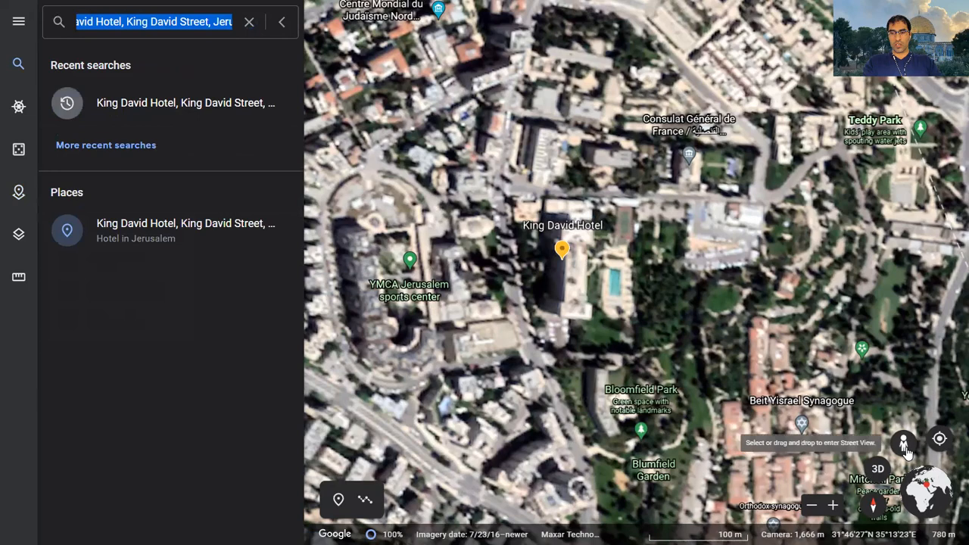
click(904, 445)
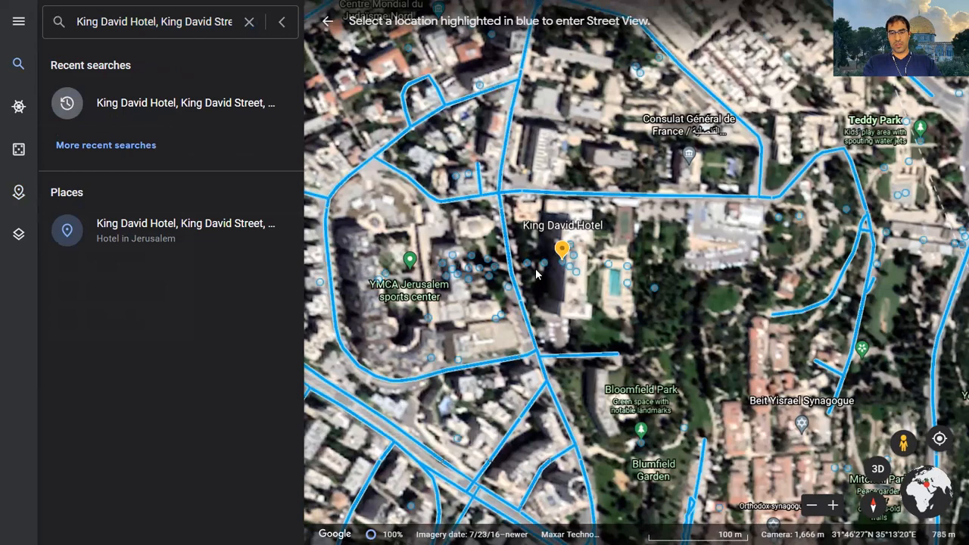
scroll(521, 278, up, 2)
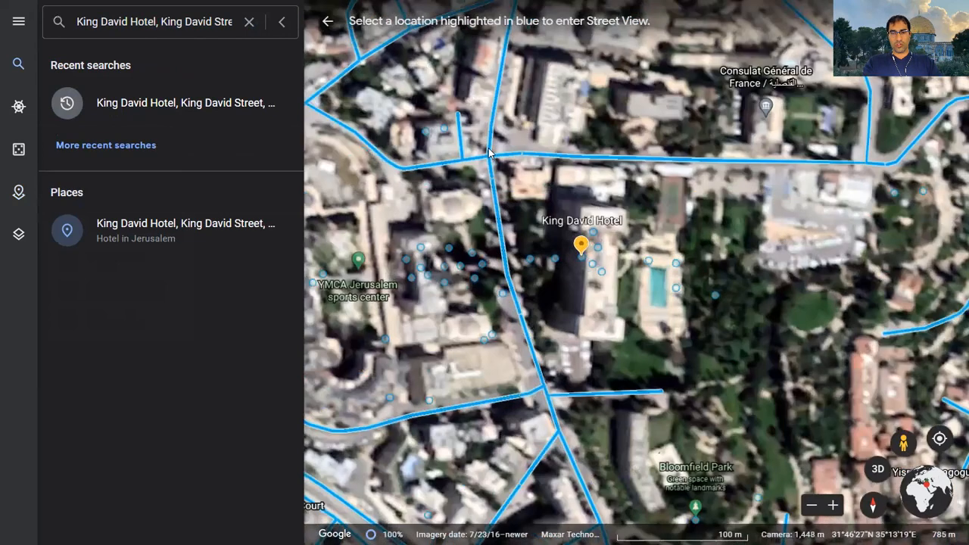
scroll(518, 299, up, 2)
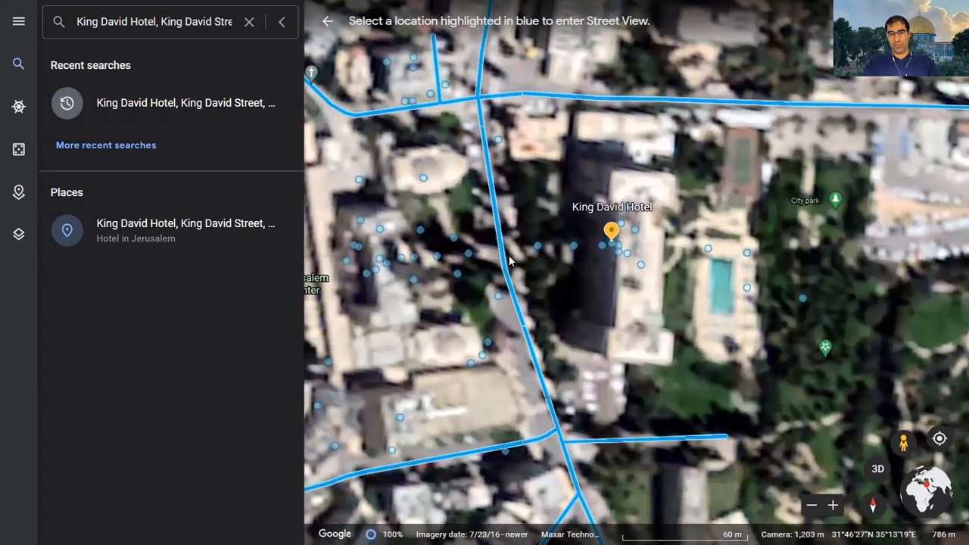
click(501, 260)
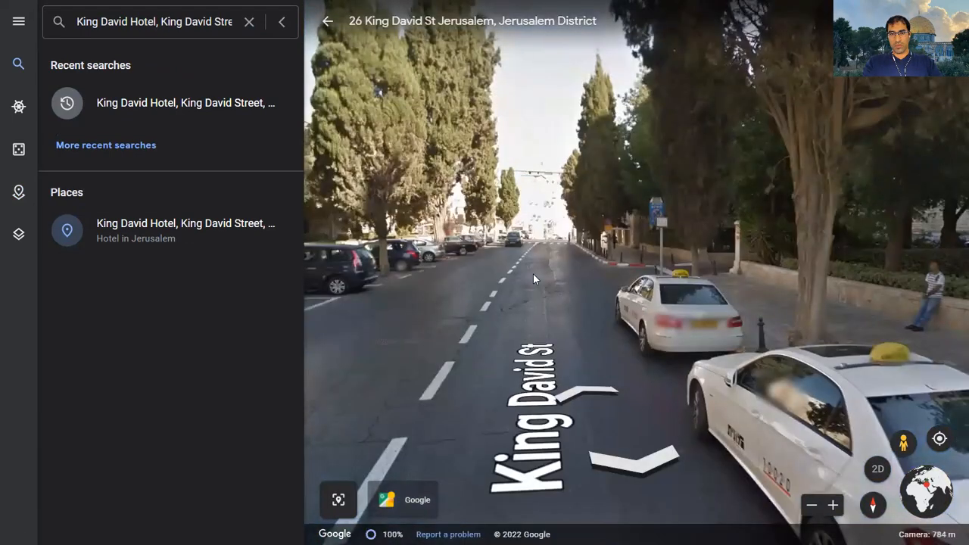
Turn the Street View scene to face the King David Hotel's entrance and capture it as a new placemark in the project.
drag(652, 259, 521, 288)
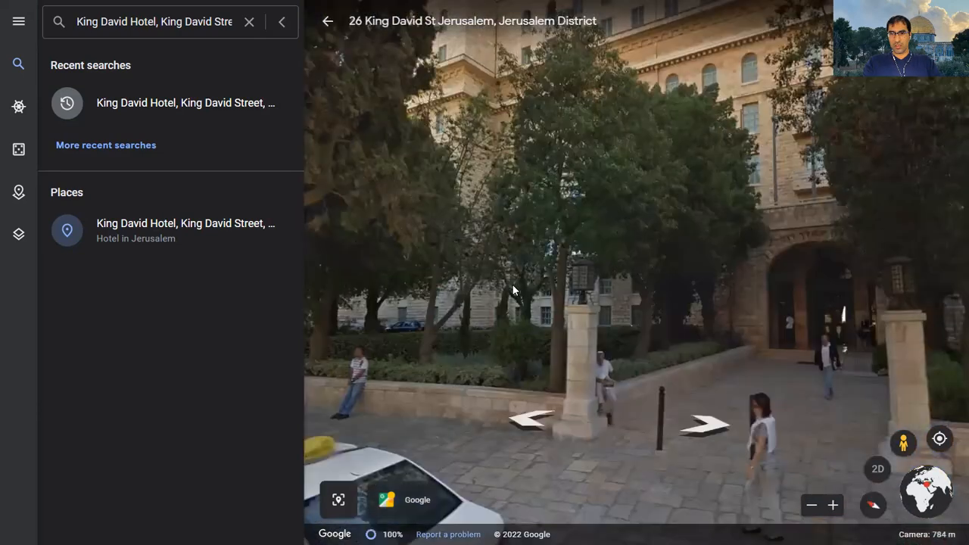
drag(784, 313, 645, 318)
scroll(671, 293, down, 3)
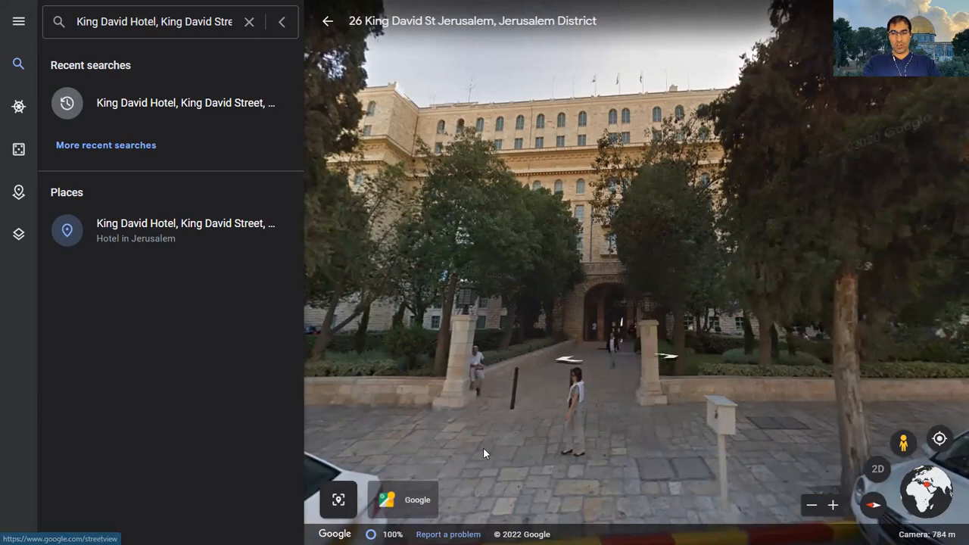
drag(533, 318, 497, 332)
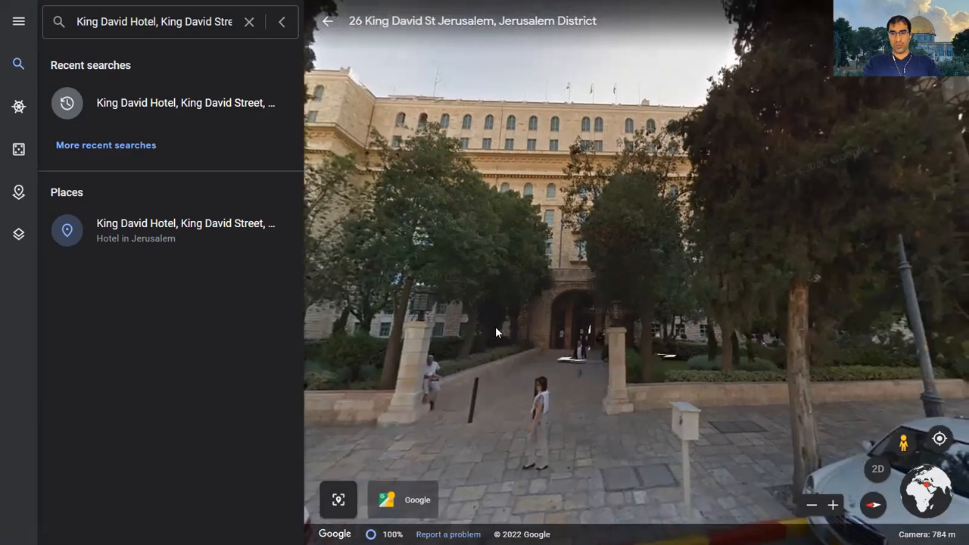
drag(453, 442, 484, 429)
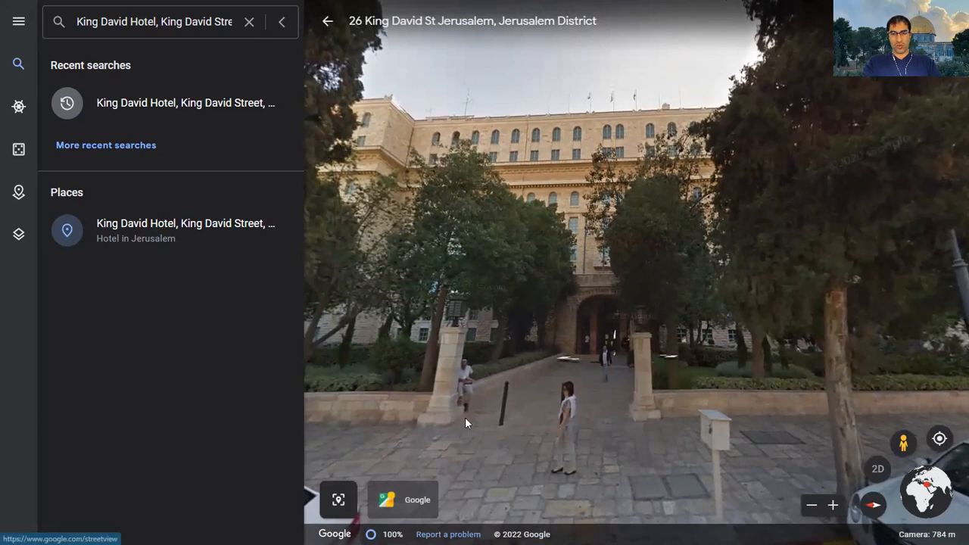
drag(465, 417, 443, 412)
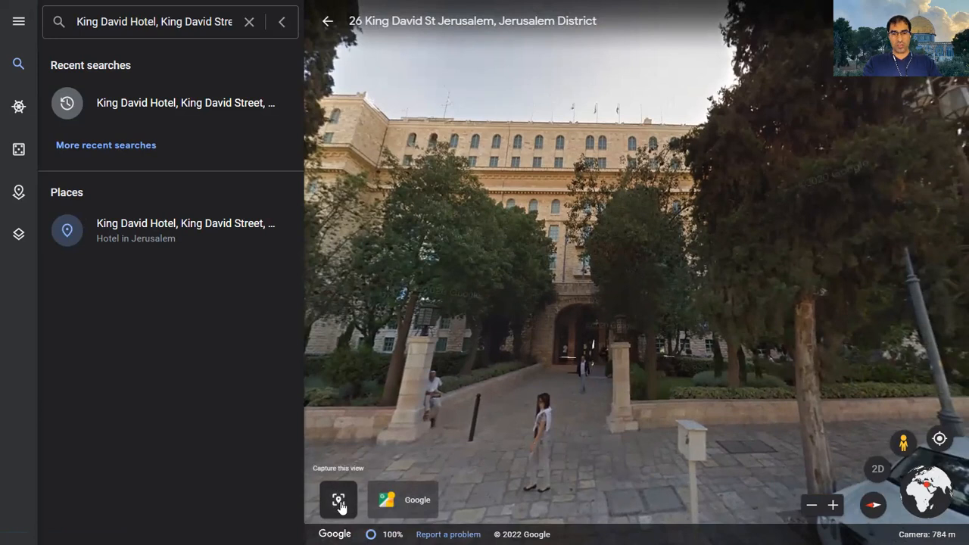
click(342, 506)
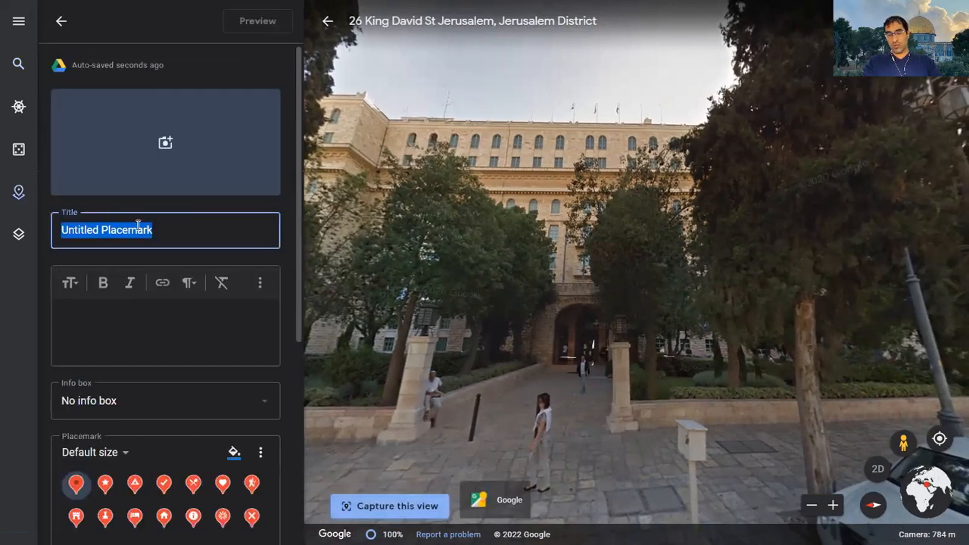
Title the captured Street View placemark "in front of king david hotel" and return to the project's feature list.
key(BackSpace)
text(infront)
key(BackSpace)
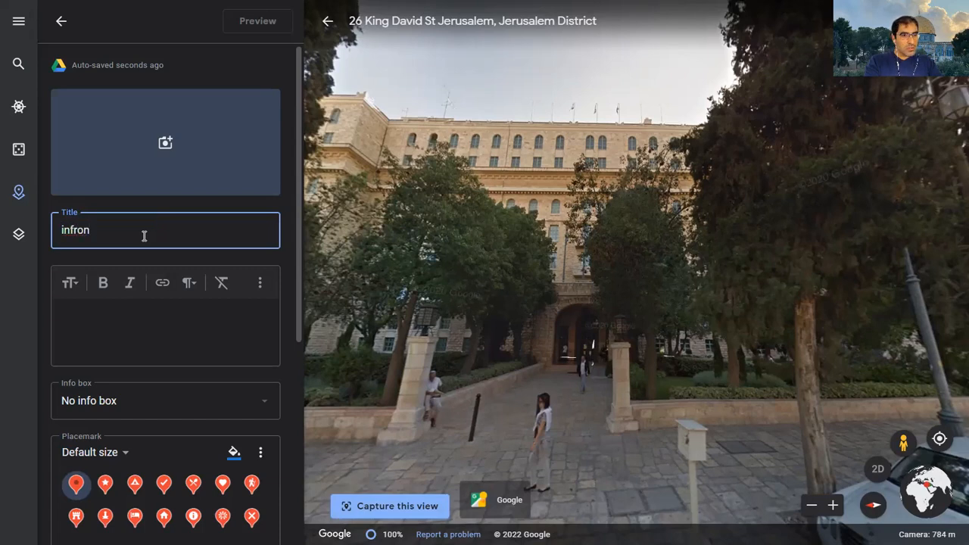
text(t of )
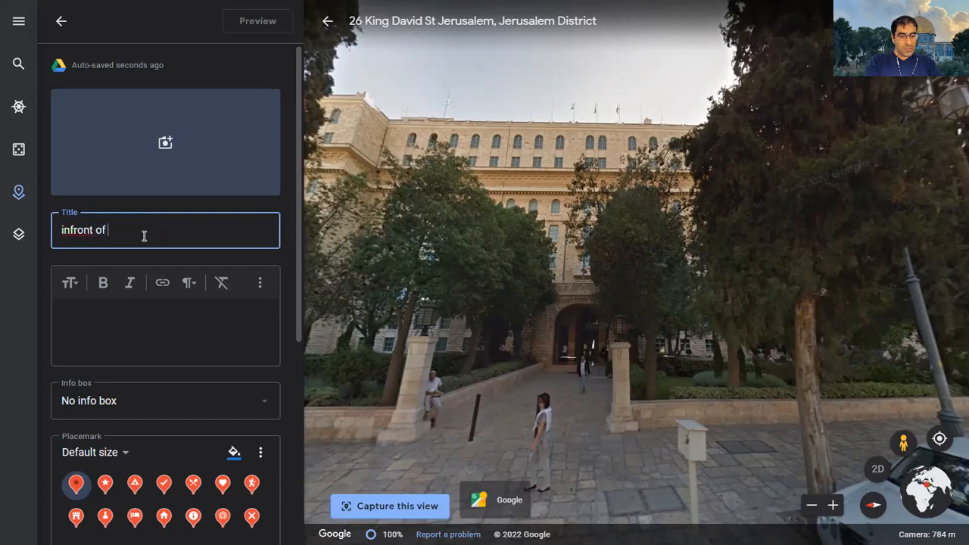
text(king)
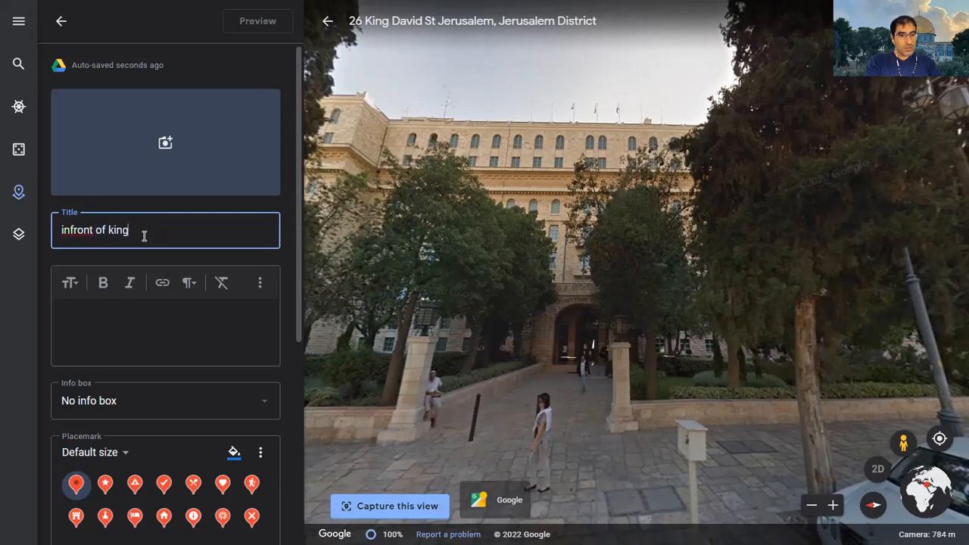
text( david hotel)
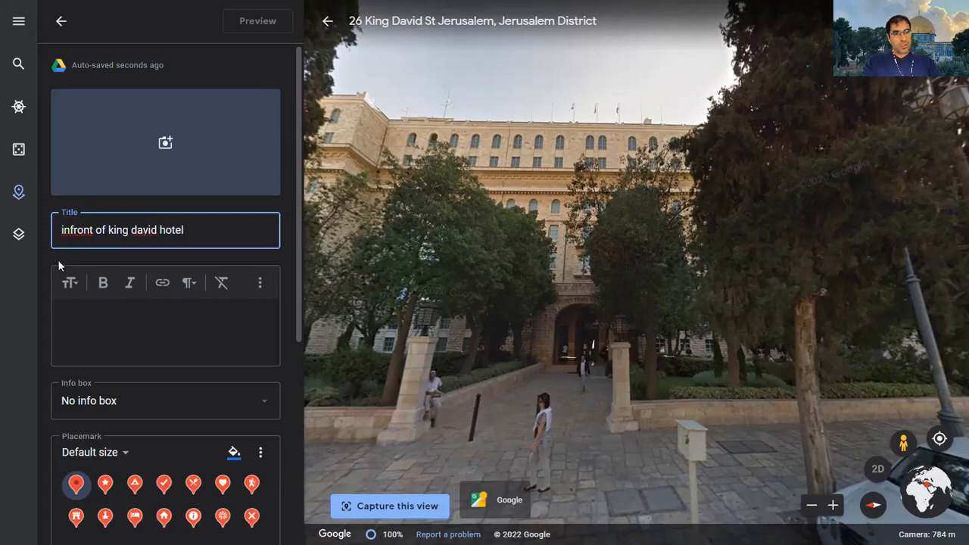
right_click(70, 229)
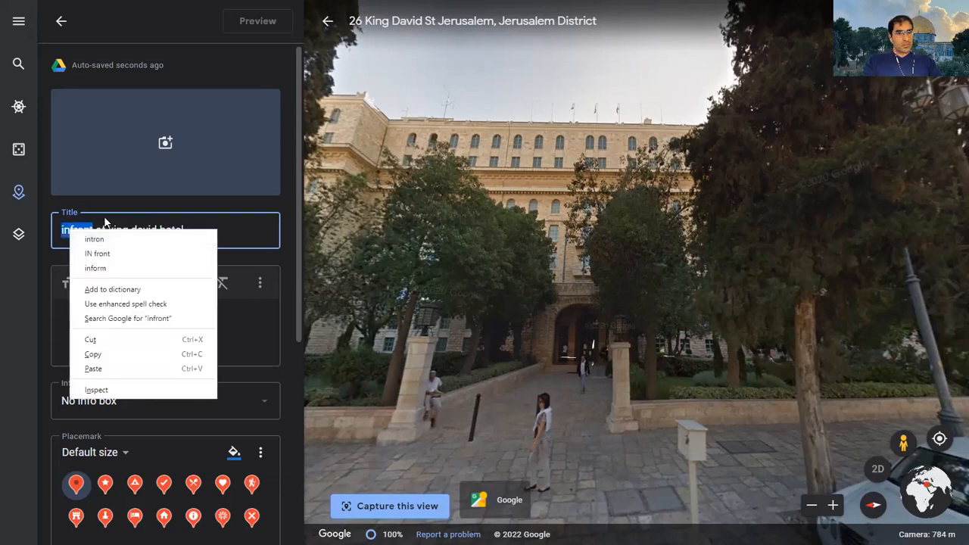
click(239, 228)
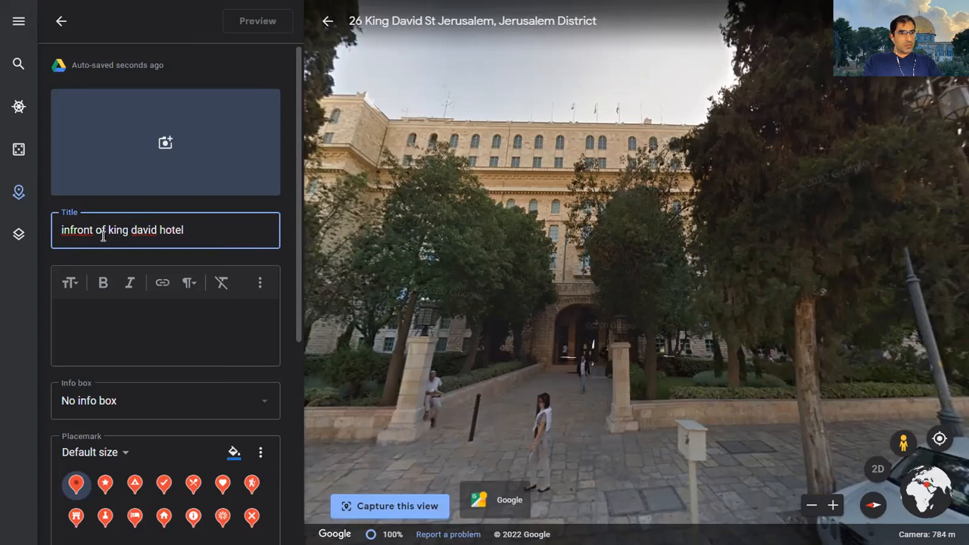
click(72, 235)
click(160, 232)
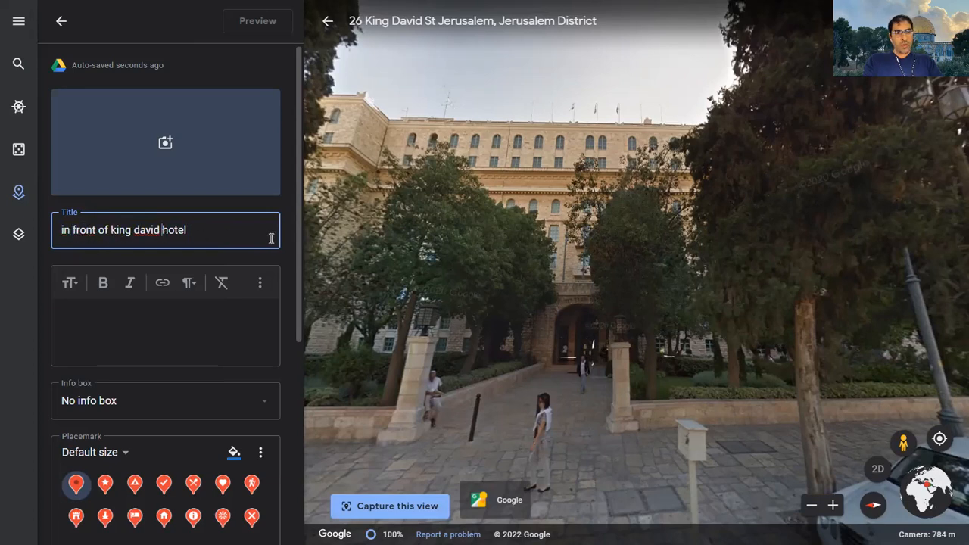
click(61, 23)
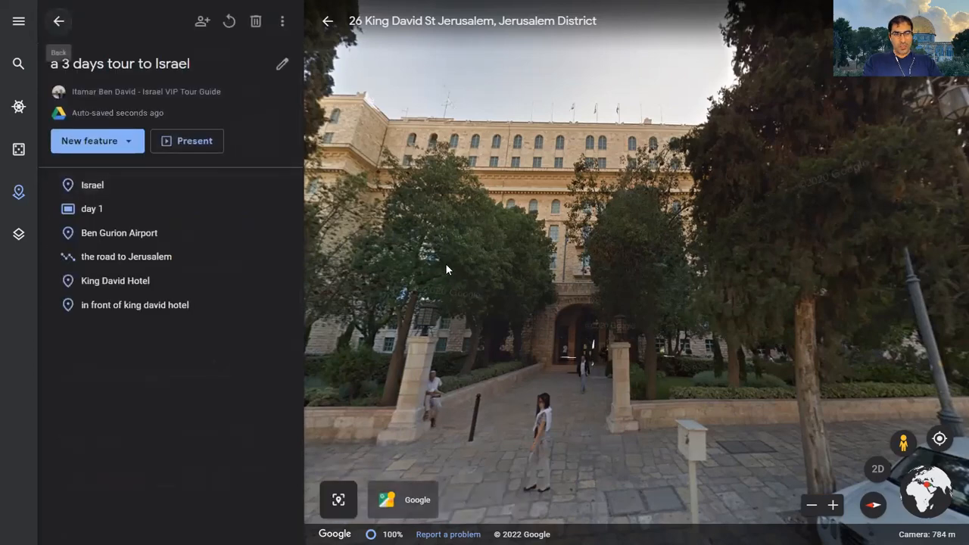
drag(433, 292, 474, 274)
drag(535, 277, 598, 282)
mouse_move(479, 283)
mouse_down()
mouse_move(557, 293)
mouse_move(551, 298)
mouse_up()
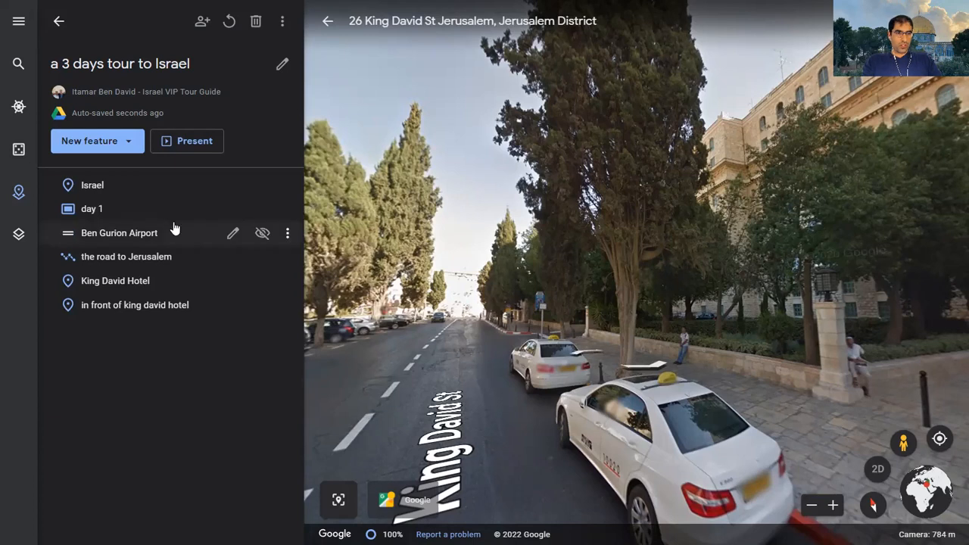
Leave Street View for the map and reopen the "a 3 days tour to Israel" project.
click(106, 147)
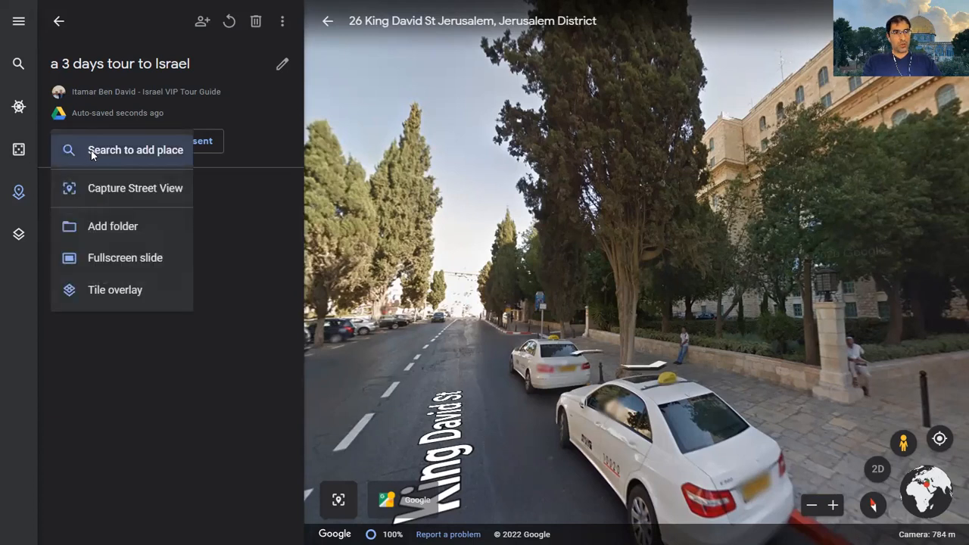
click(56, 23)
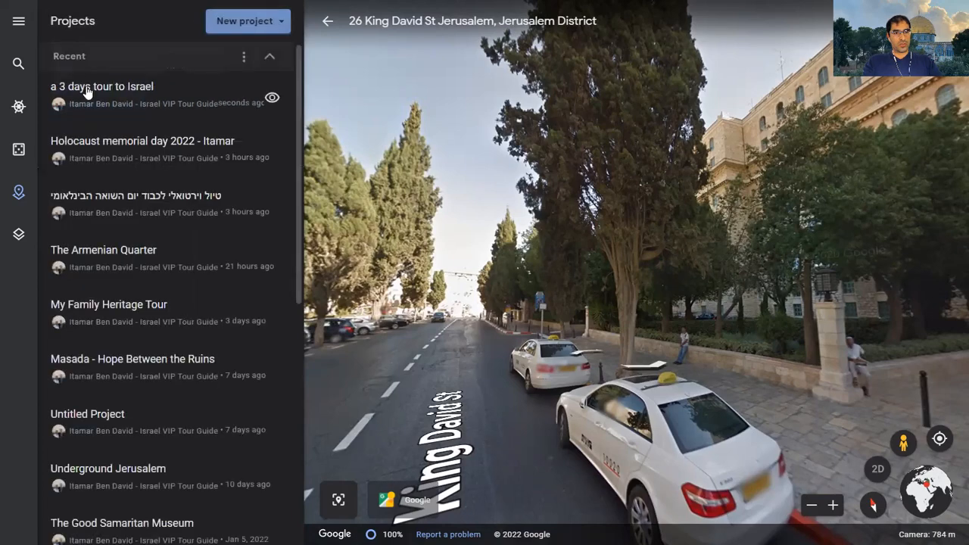
click(161, 102)
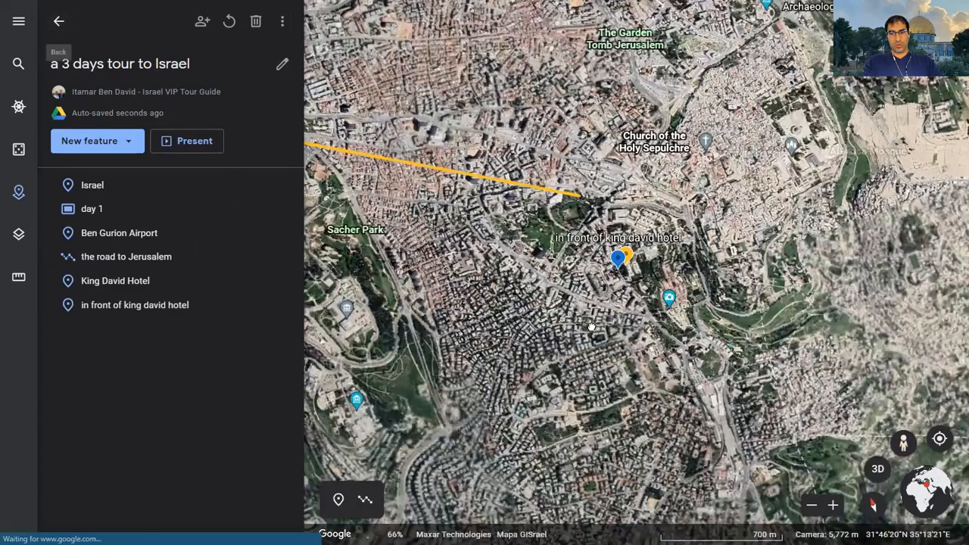
Search for "western wall", add the Western Wall shrine in Jerusalem to the project and return to the feature list.
click(110, 146)
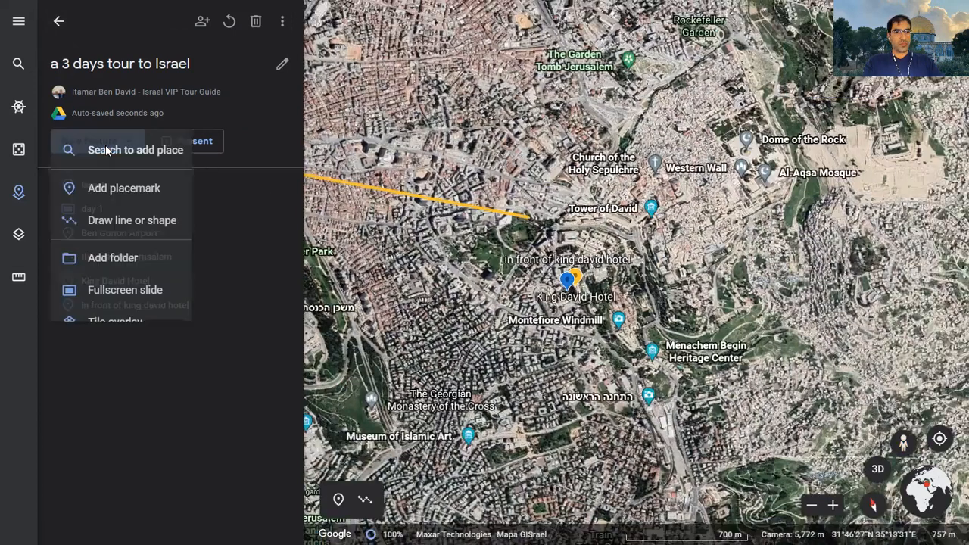
click(149, 179)
text(western )
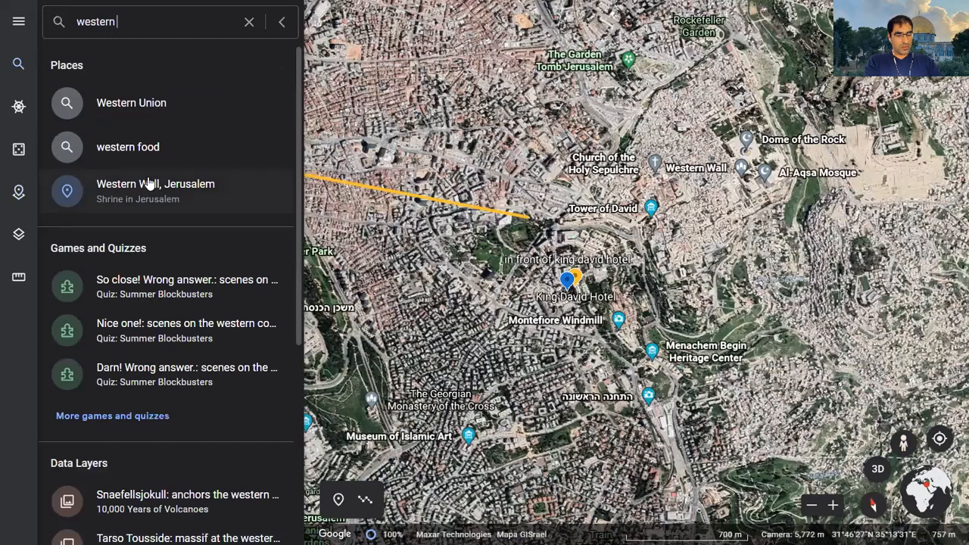
text(wall)
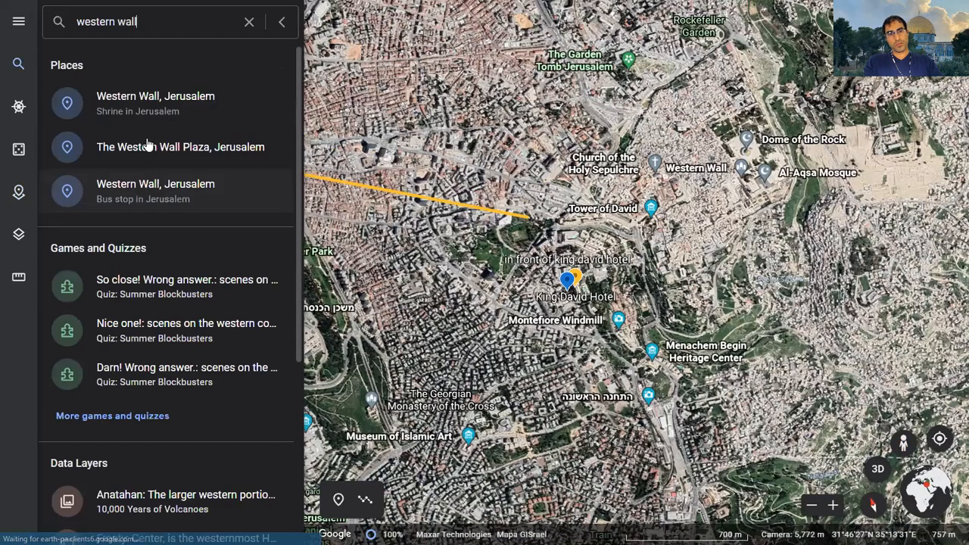
click(152, 104)
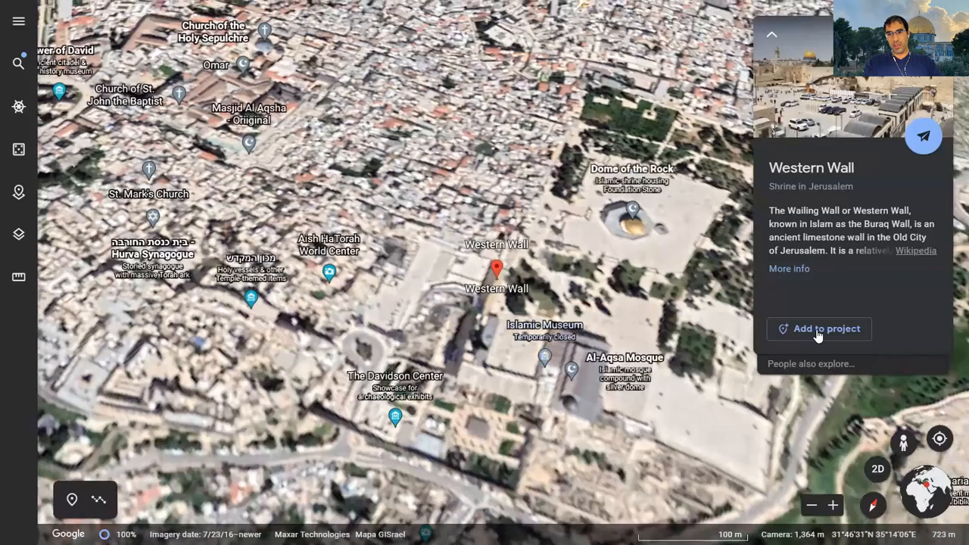
click(817, 331)
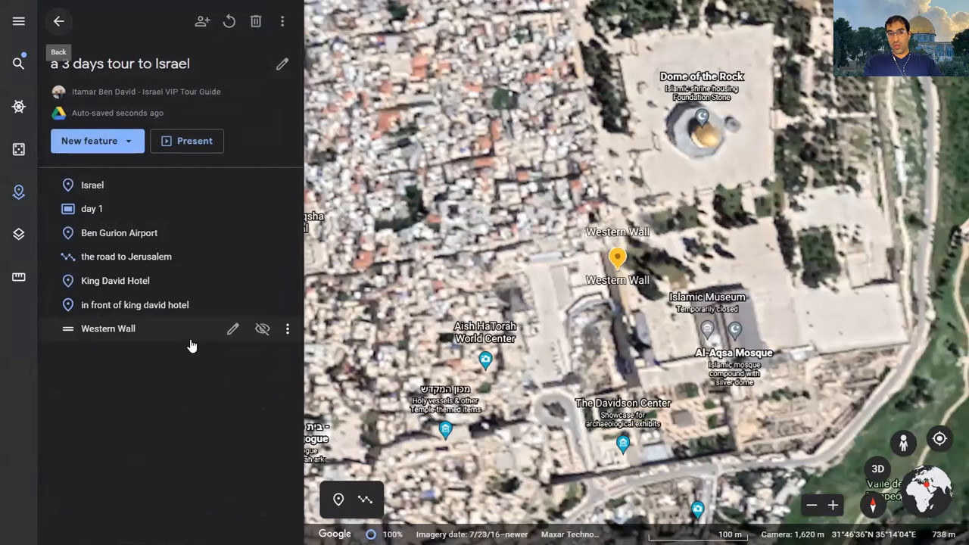
Edit the Western Wall feature and replace its Google-provided information with custom content fields.
click(230, 330)
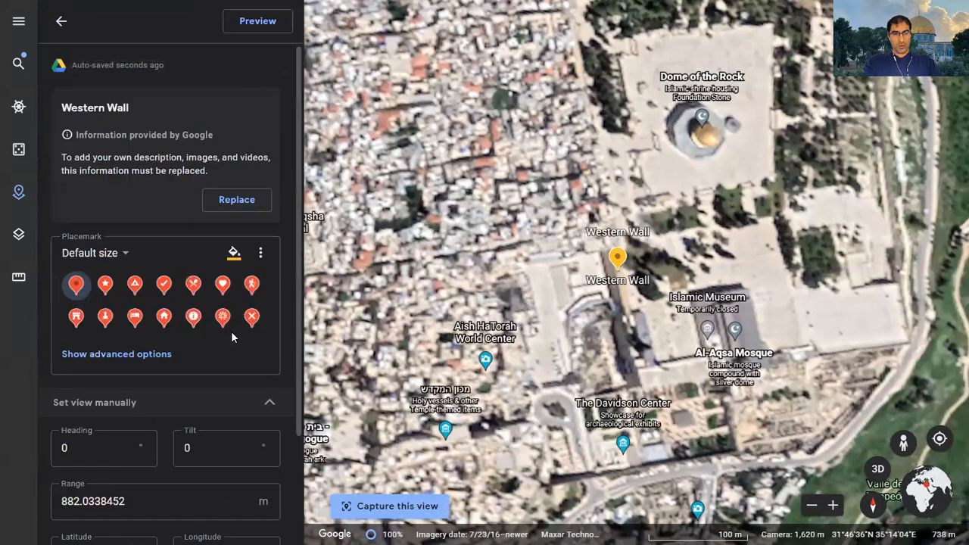
click(61, 22)
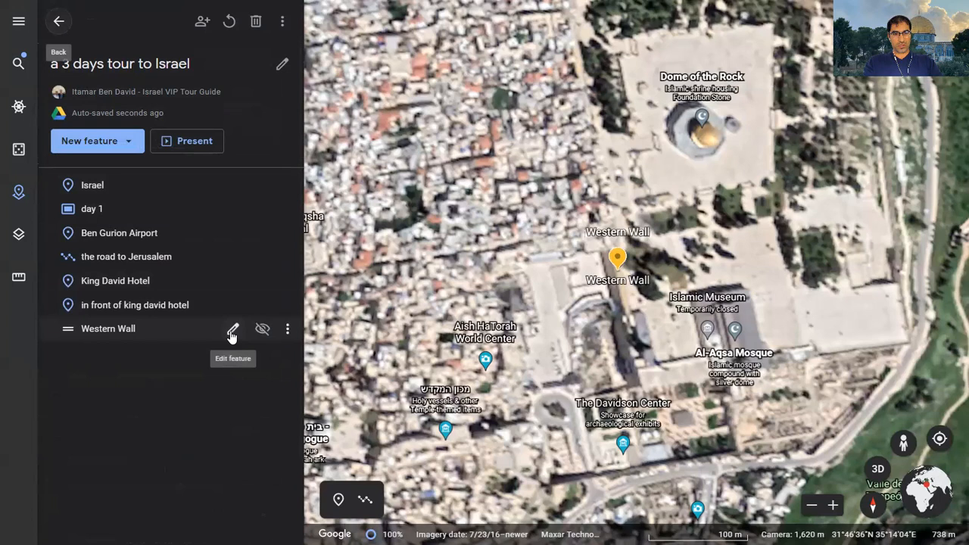
click(233, 330)
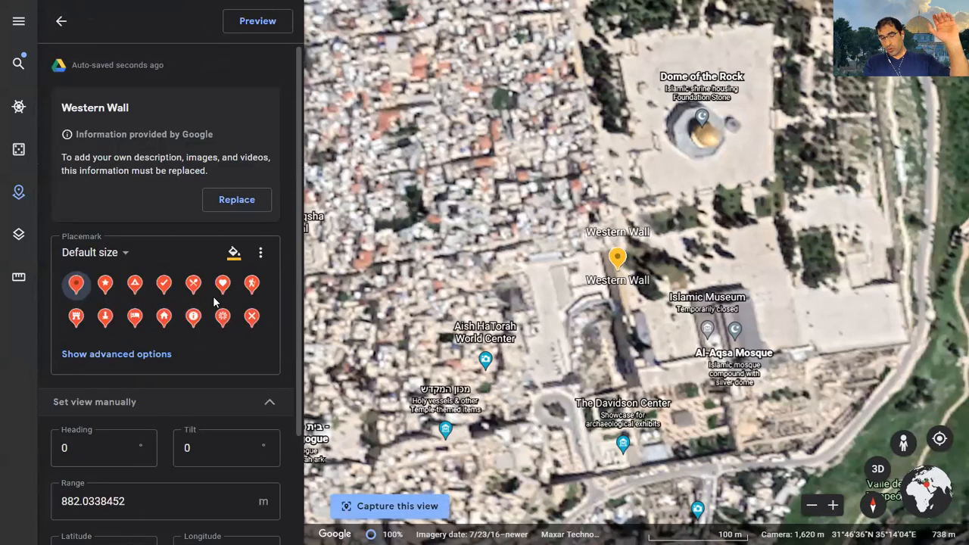
click(228, 201)
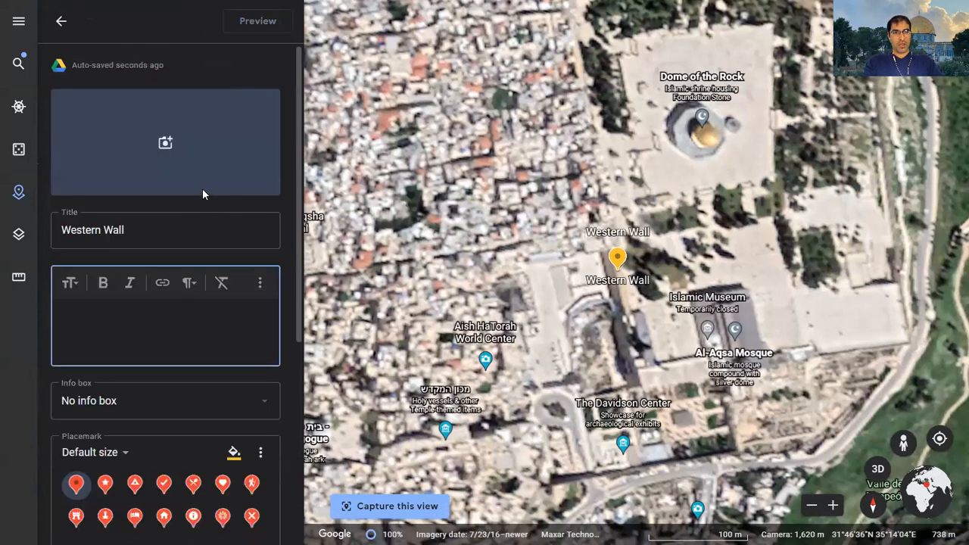
Search YouTube for a "mount zion" video by the tour guide's name as media for the Western Wall feature.
click(174, 148)
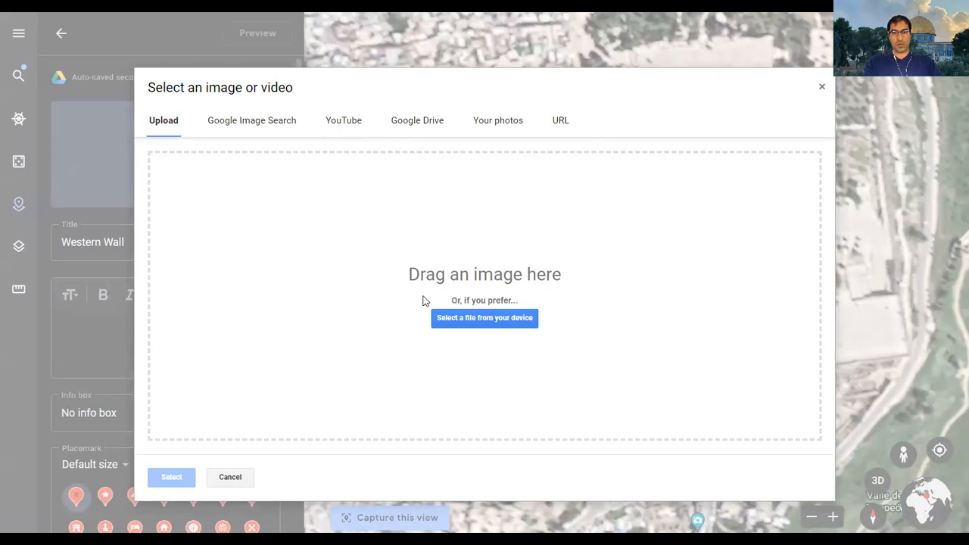
click(343, 126)
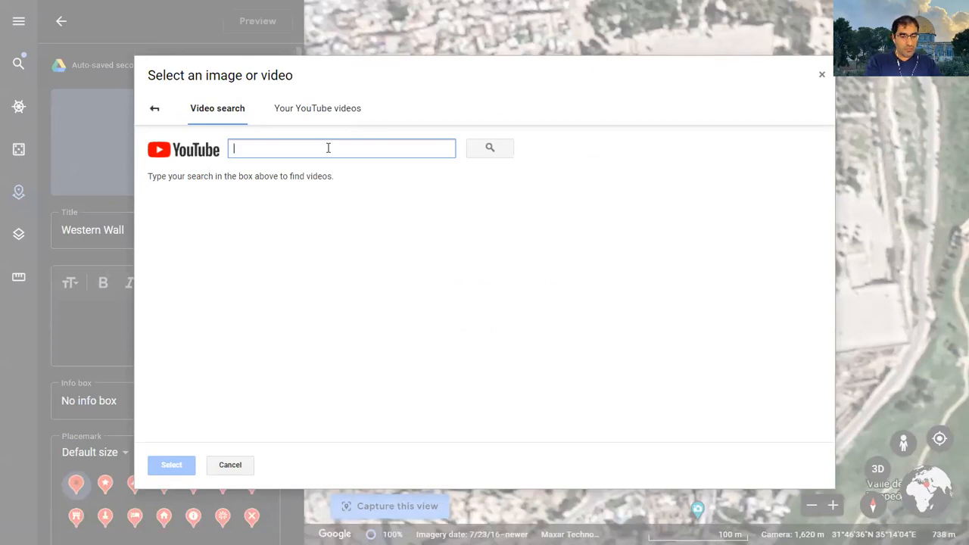
text(mo)
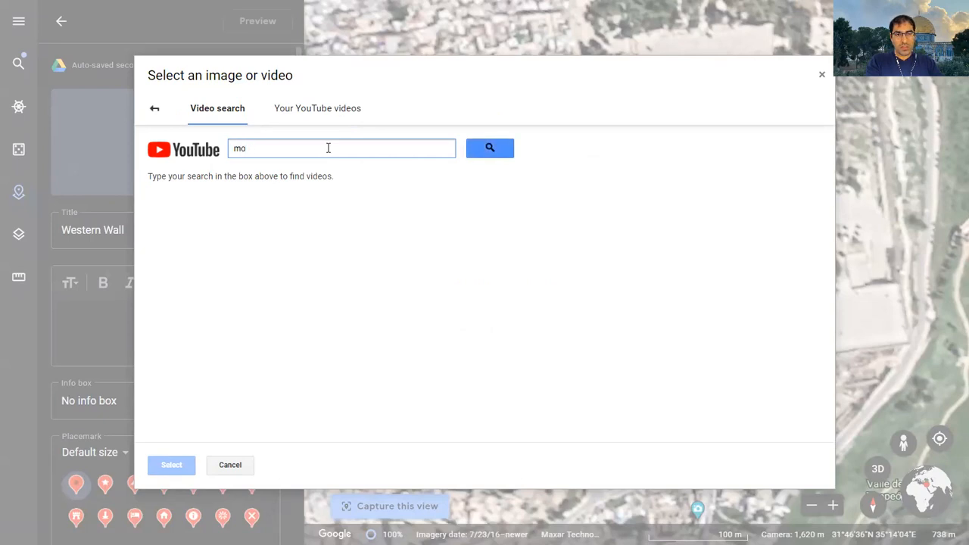
text(unt zion)
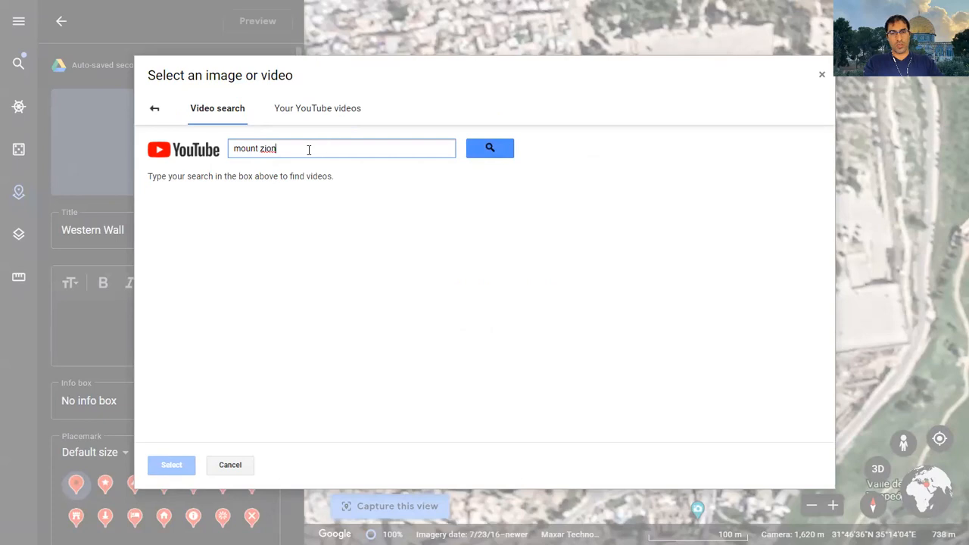
text( itamar)
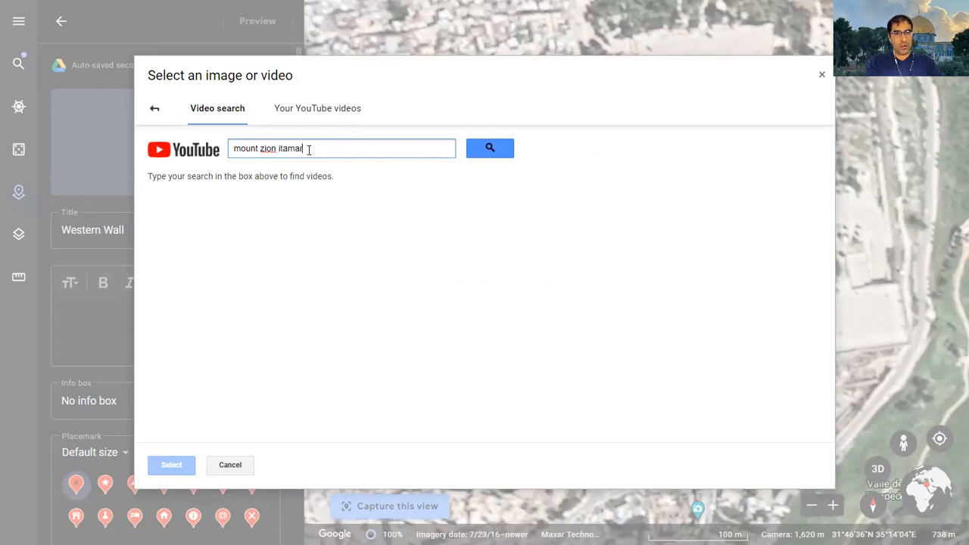
text( ram)
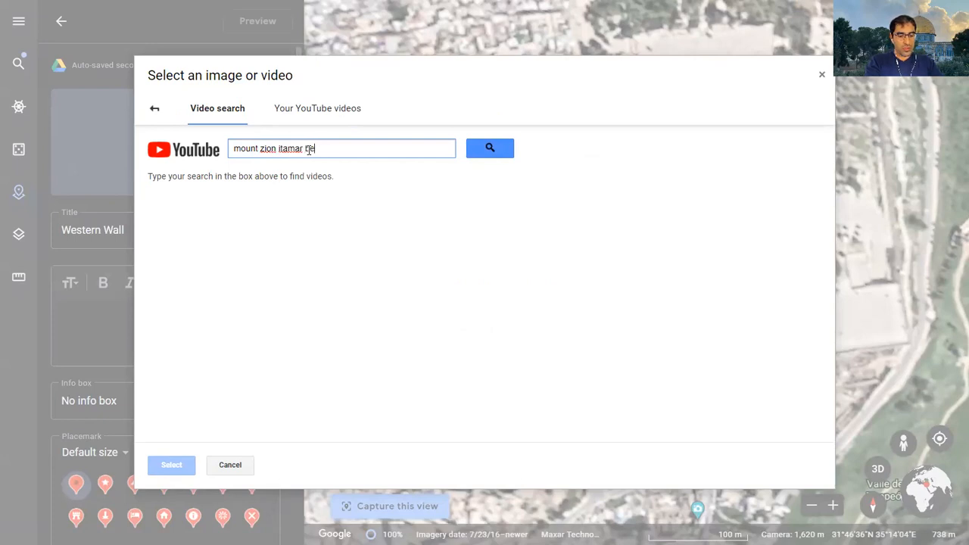
text(david)
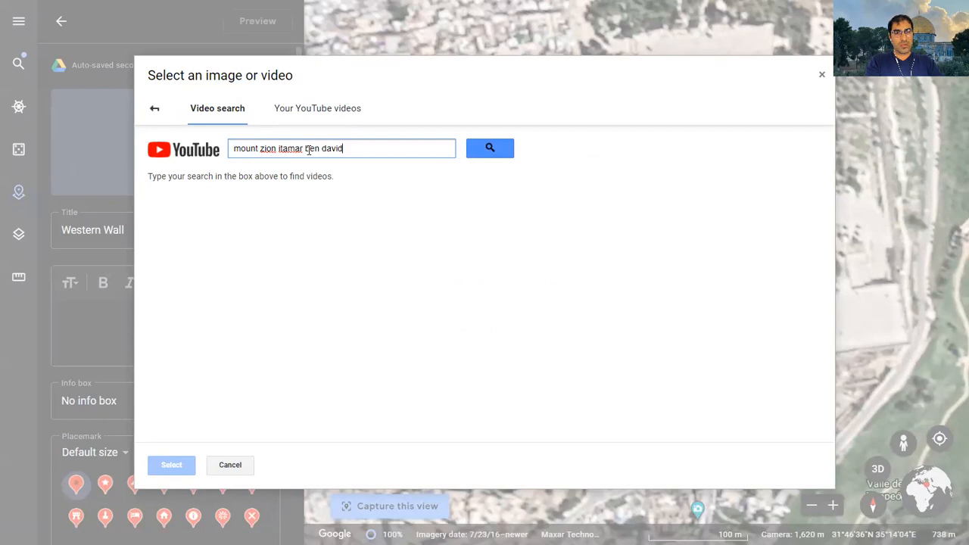
click(502, 152)
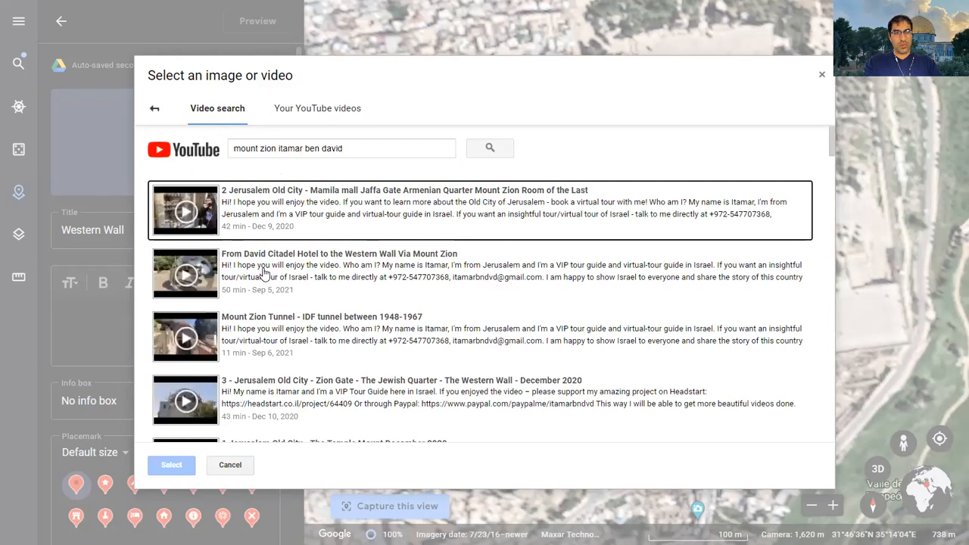
Attach the video "From David Citadel Hotel to the Western Wall Via Mount Zion" to the feature and return to the project's feature list.
click(331, 274)
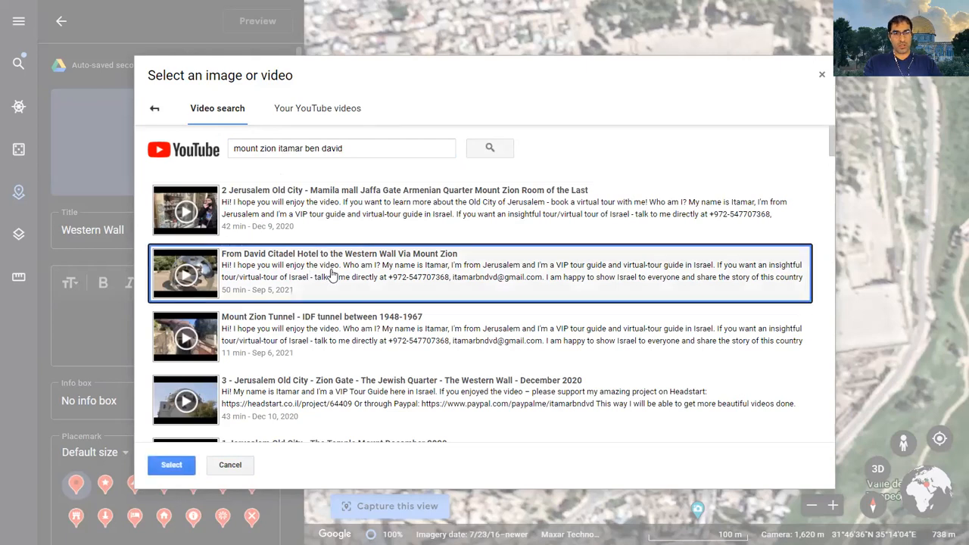
click(174, 467)
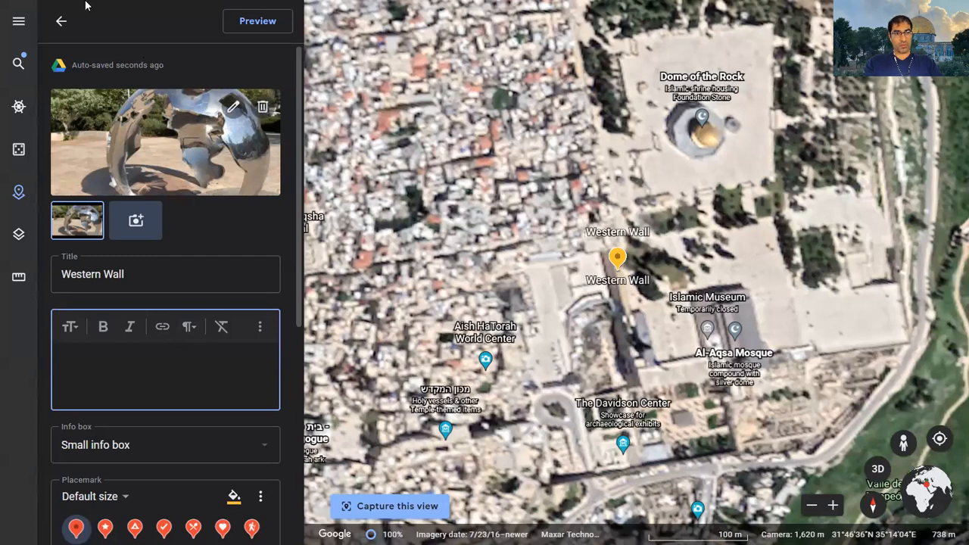
click(60, 21)
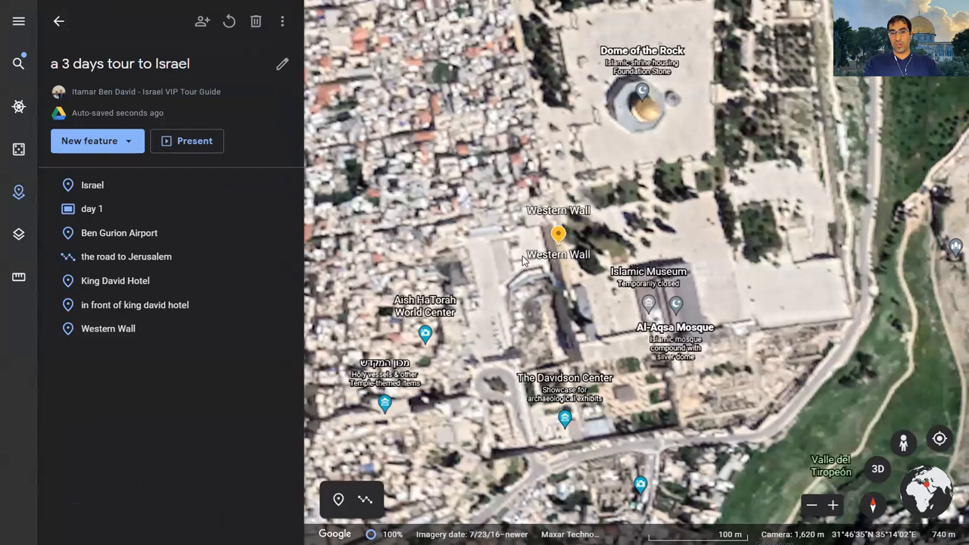
scroll(528, 260, up, 1)
scroll(528, 260, up, 1)
scroll(534, 258, up, 1)
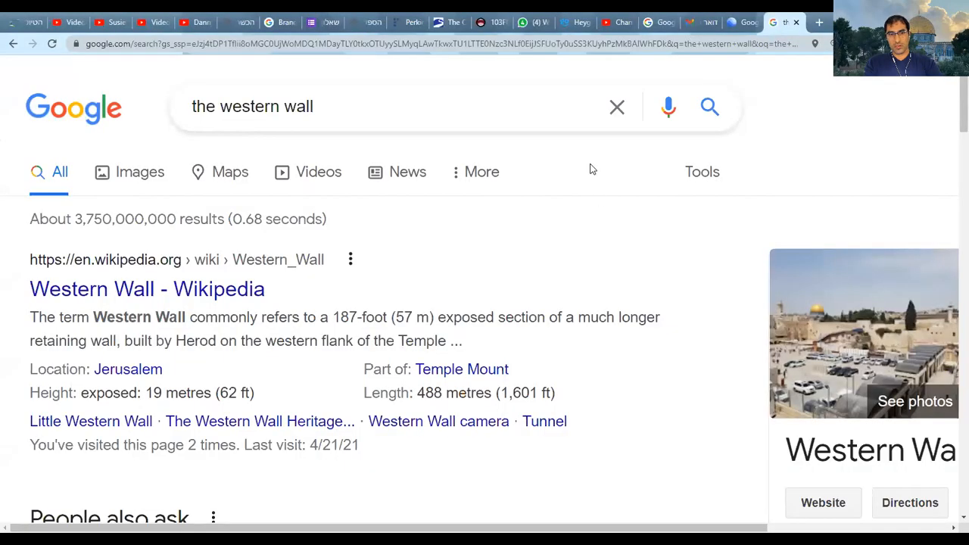
Open the Wikipedia article on the Western Wall from the Google results full screen and look through its introduction, infobox and related project links.
key(F11)
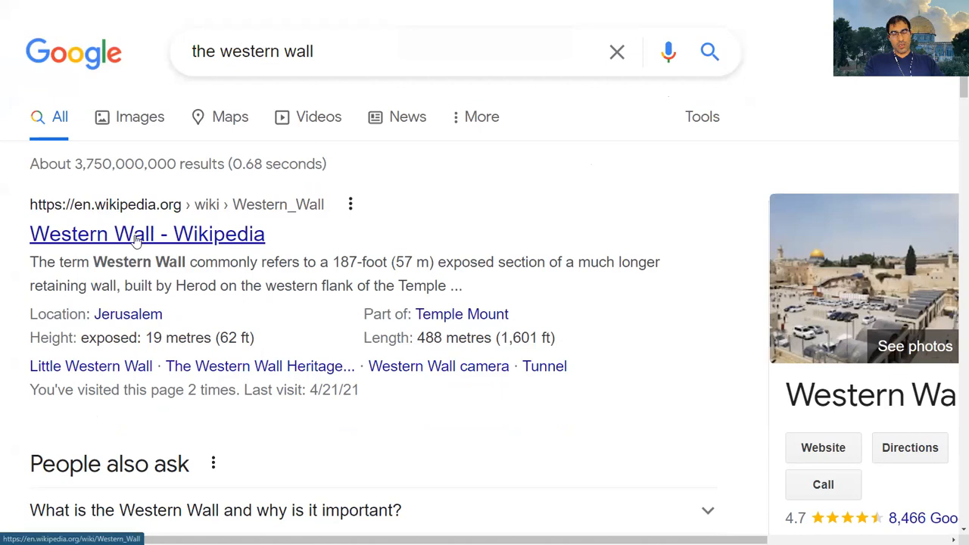
click(109, 244)
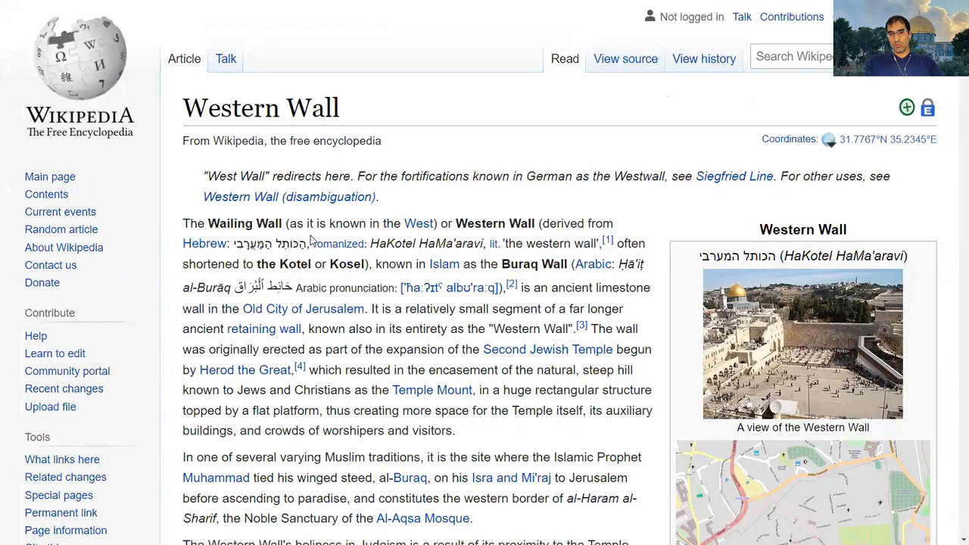
scroll(312, 241, down, 3)
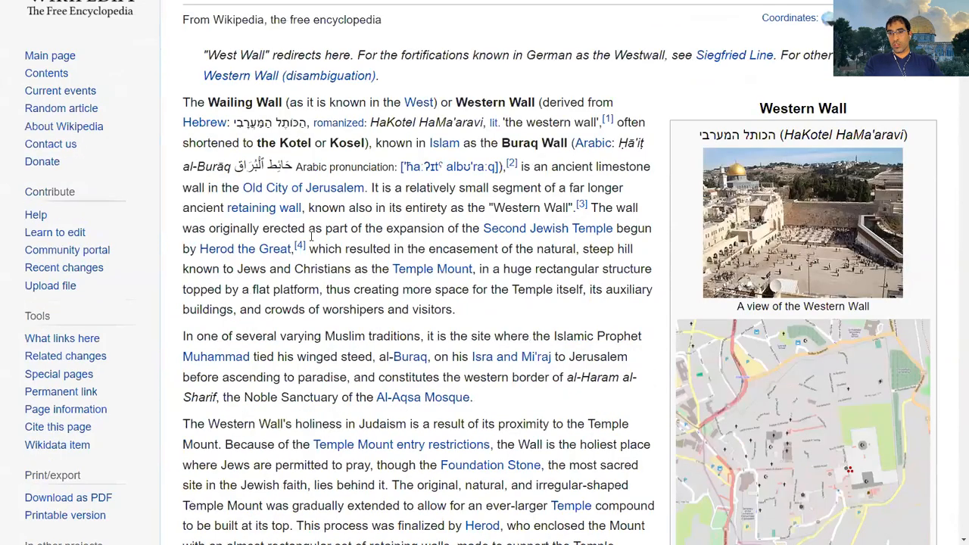
scroll(311, 241, down, 5)
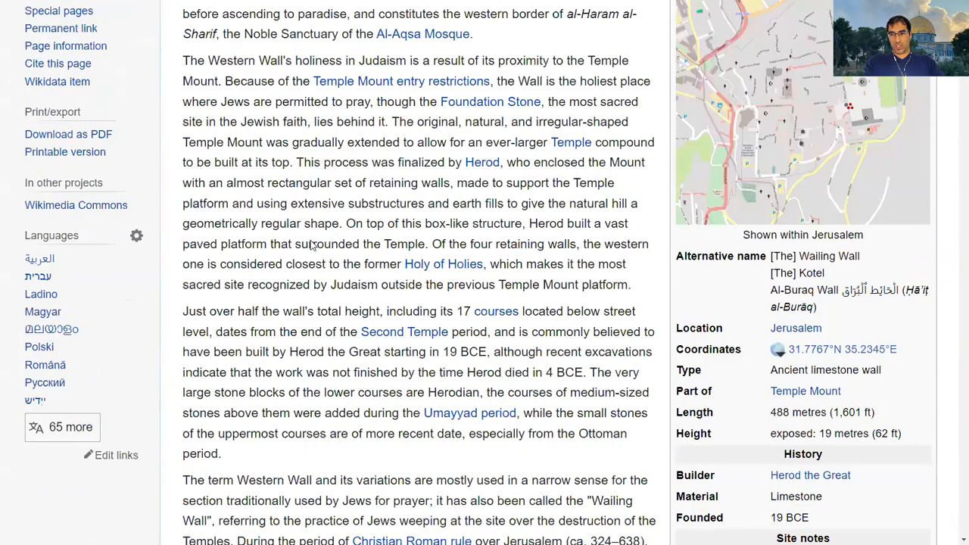
scroll(312, 246, down, 4)
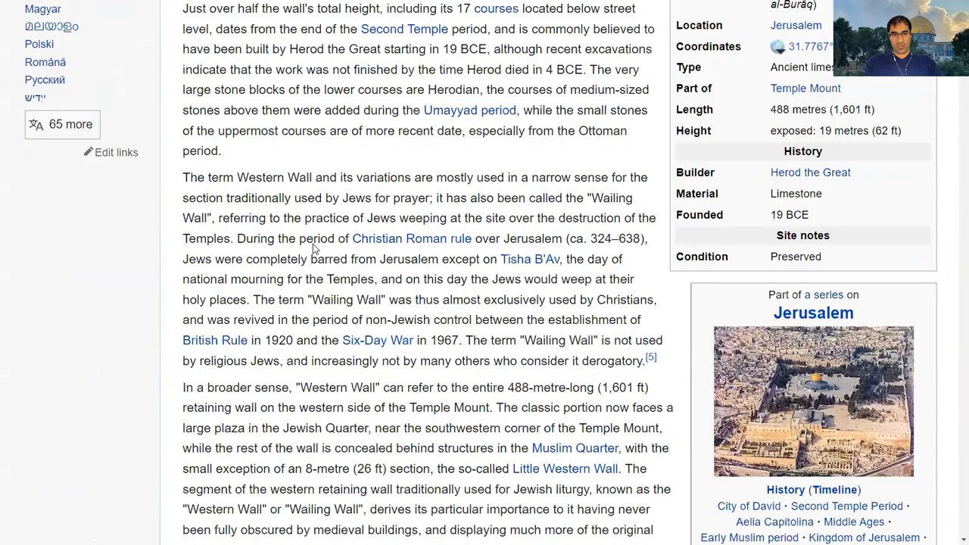
scroll(315, 248, up, 6)
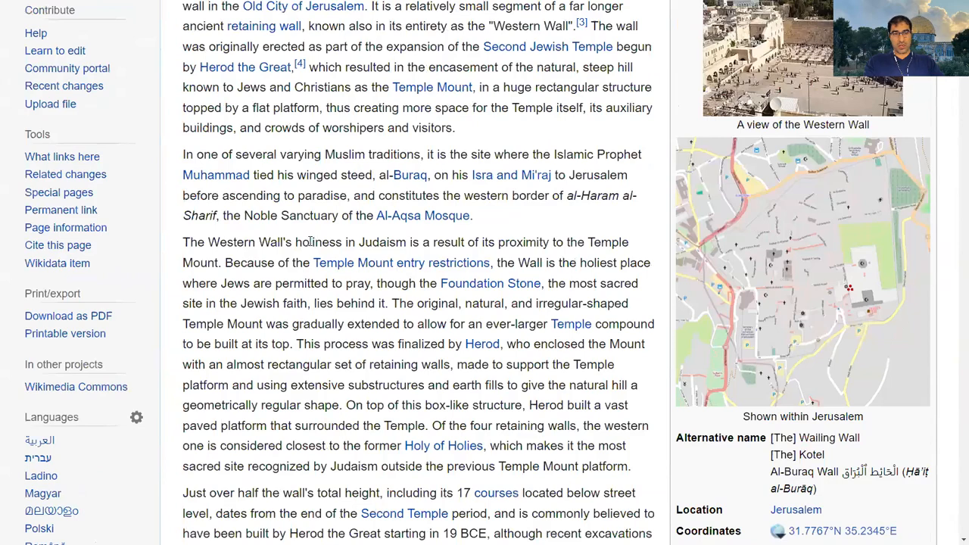
scroll(310, 240, up, 3)
scroll(311, 246, down, 7)
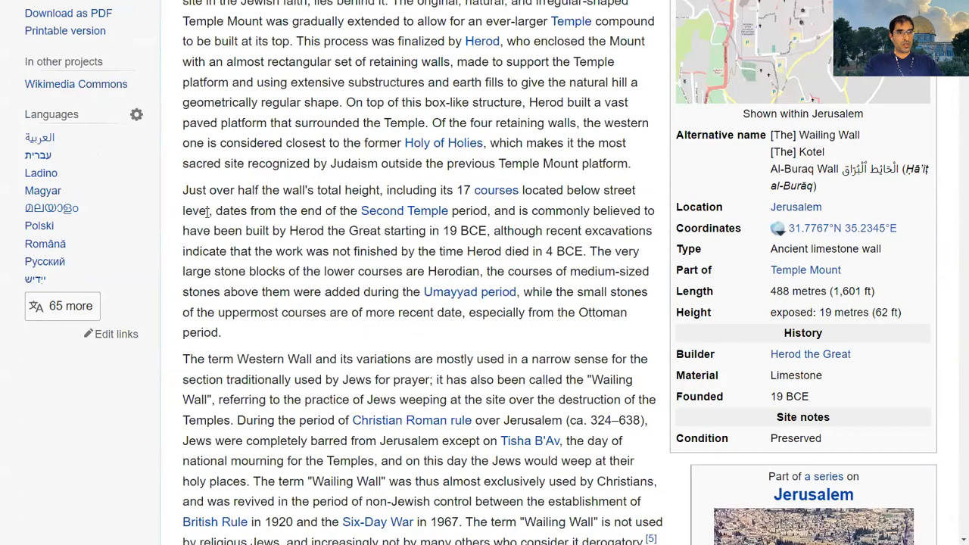
scroll(140, 217, up, 2)
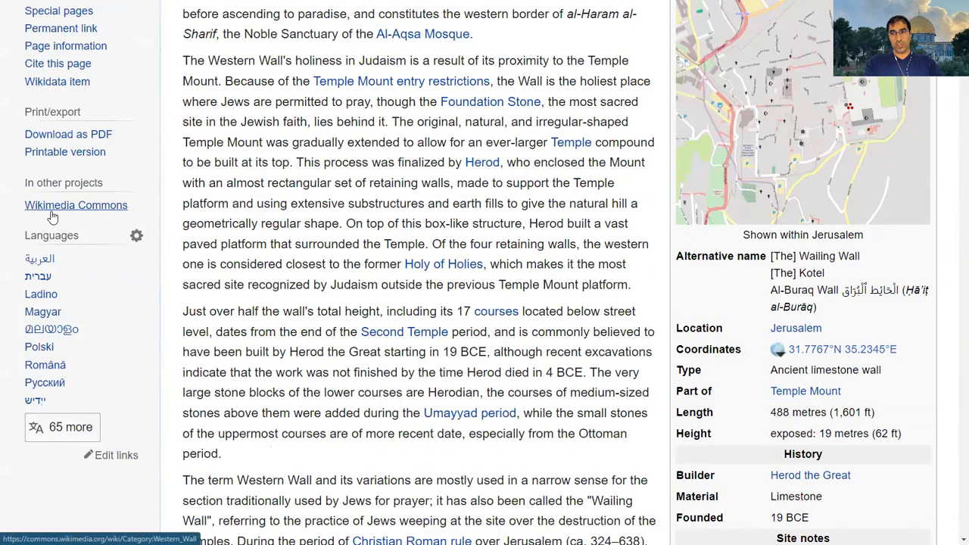
scroll(181, 221, up, 2)
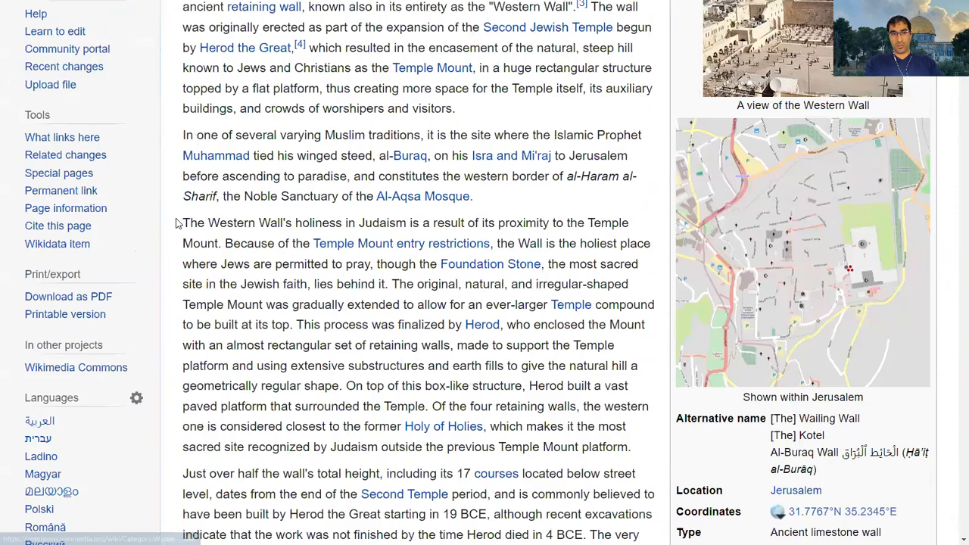
scroll(118, 113, up, 4)
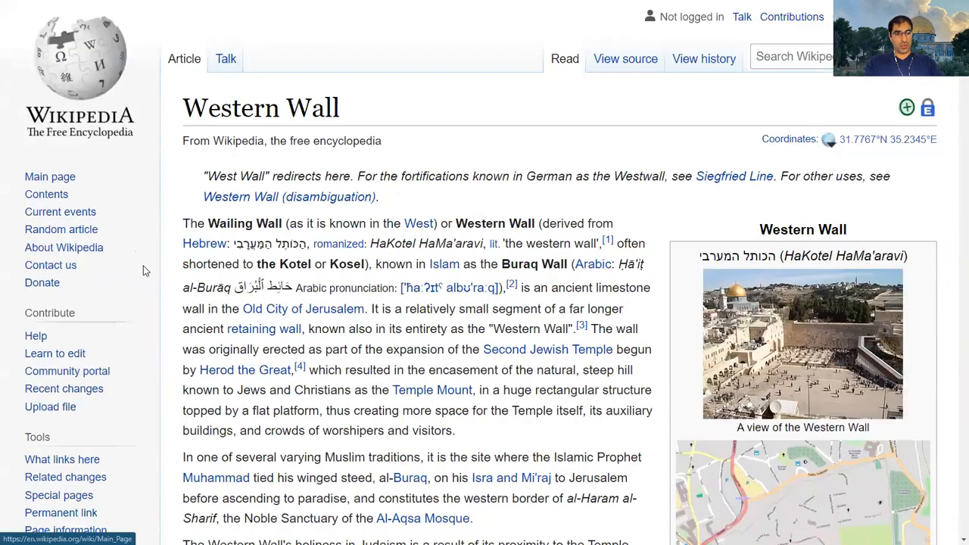
scroll(144, 270, down, 4)
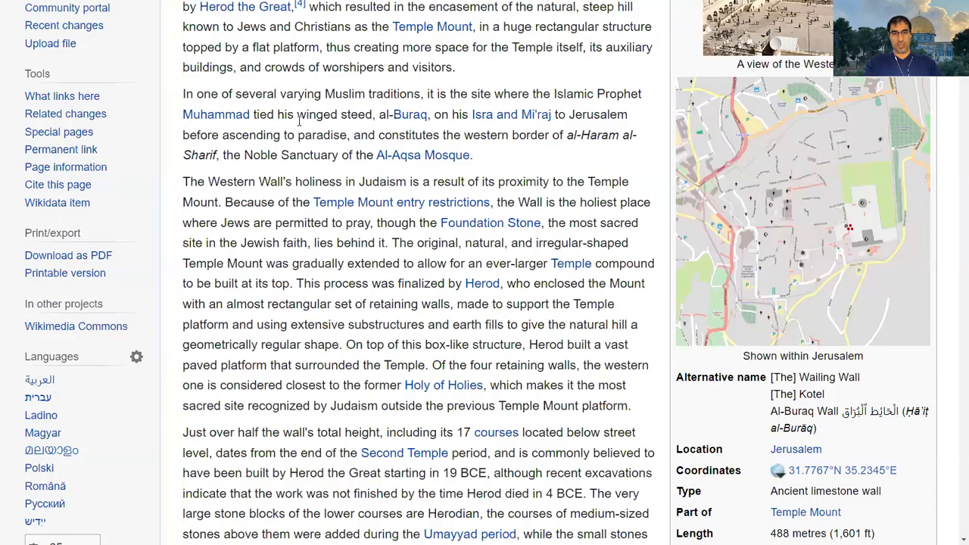
scroll(299, 121, up, 4)
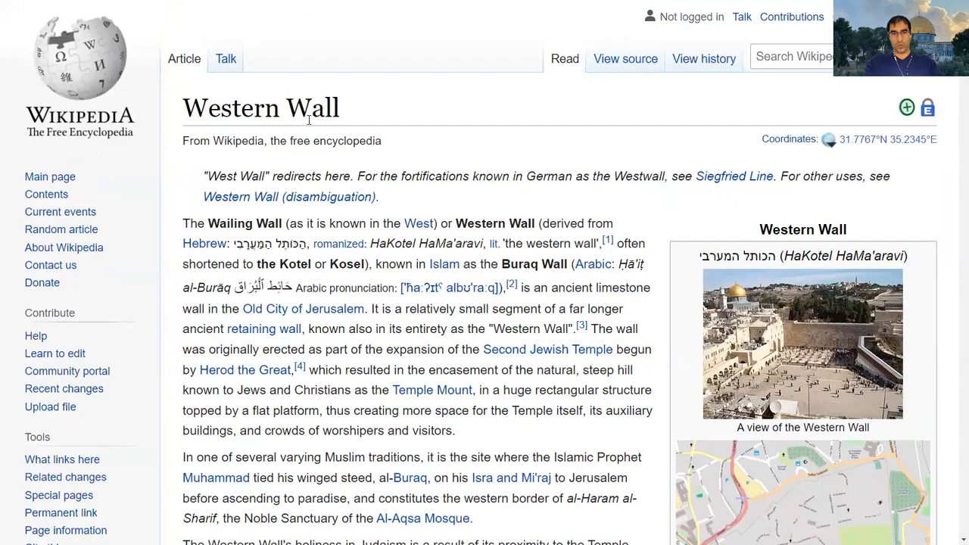
scroll(280, 162, down, 5)
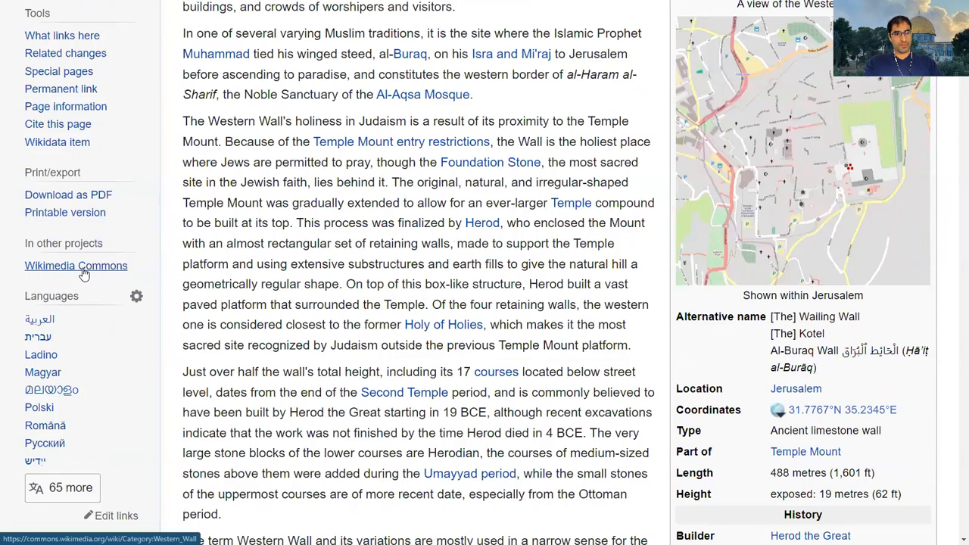
Open the article's Wikimedia Commons category for the Western Wall and look through its subcategories for historical images.
click(84, 271)
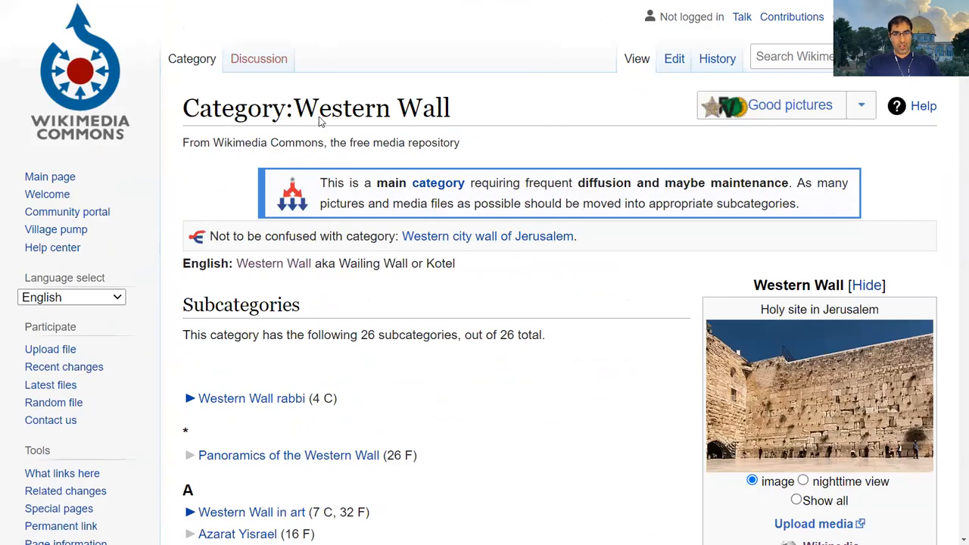
scroll(379, 255, down, 3)
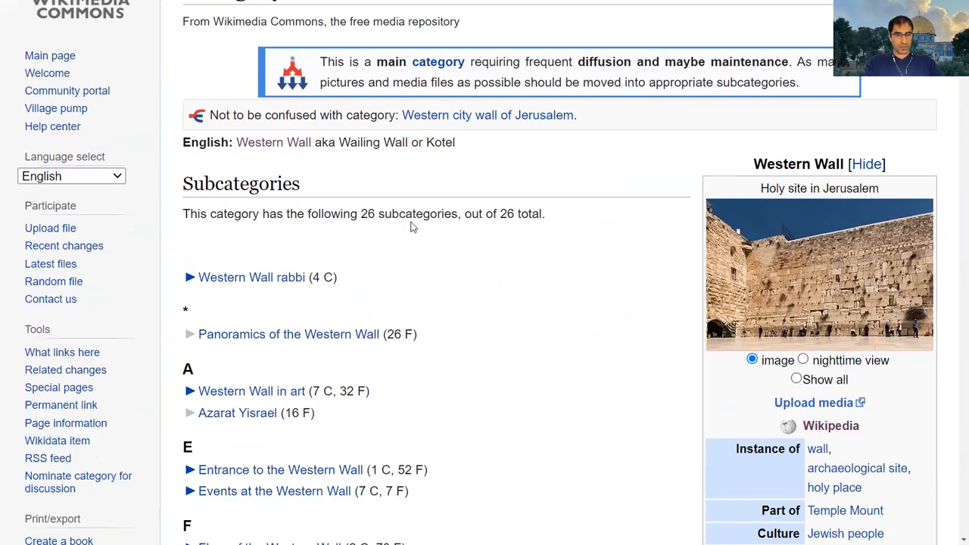
scroll(410, 227, down, 2)
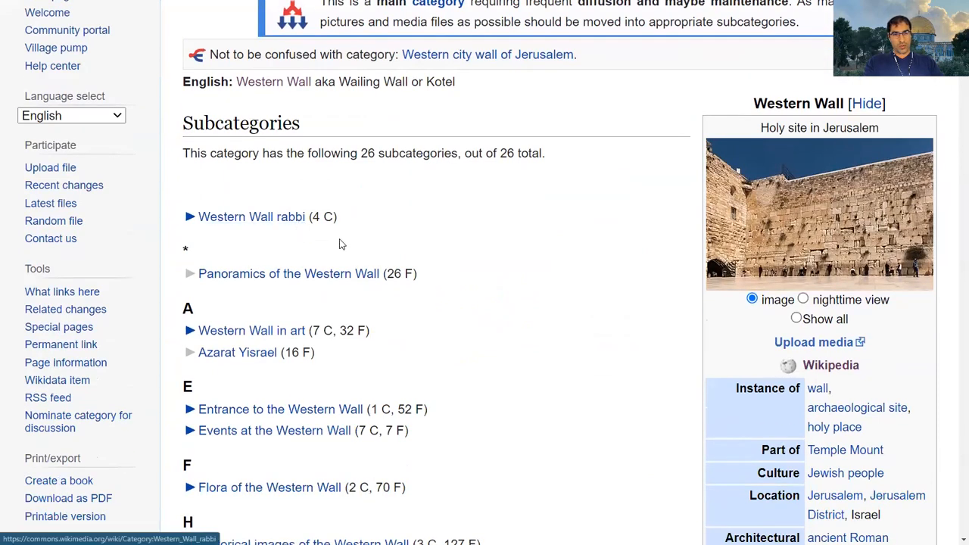
scroll(339, 244, down, 2)
scroll(418, 240, down, 2)
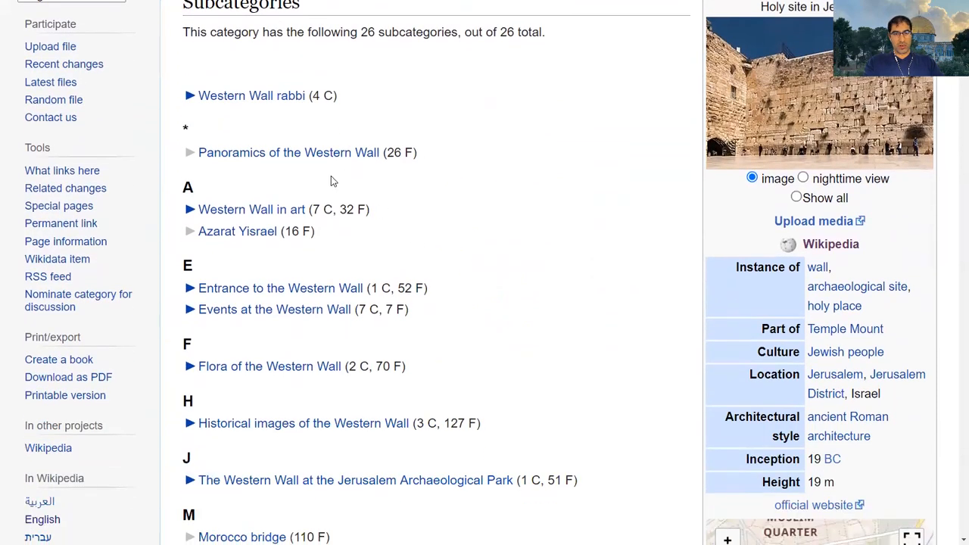
scroll(383, 198, down, 2)
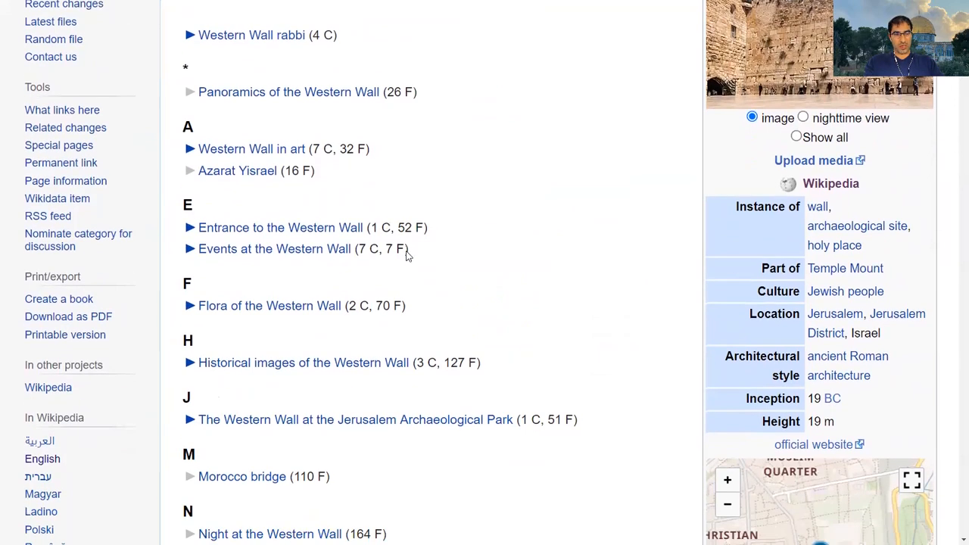
scroll(406, 256, down, 2)
scroll(290, 195, down, 4)
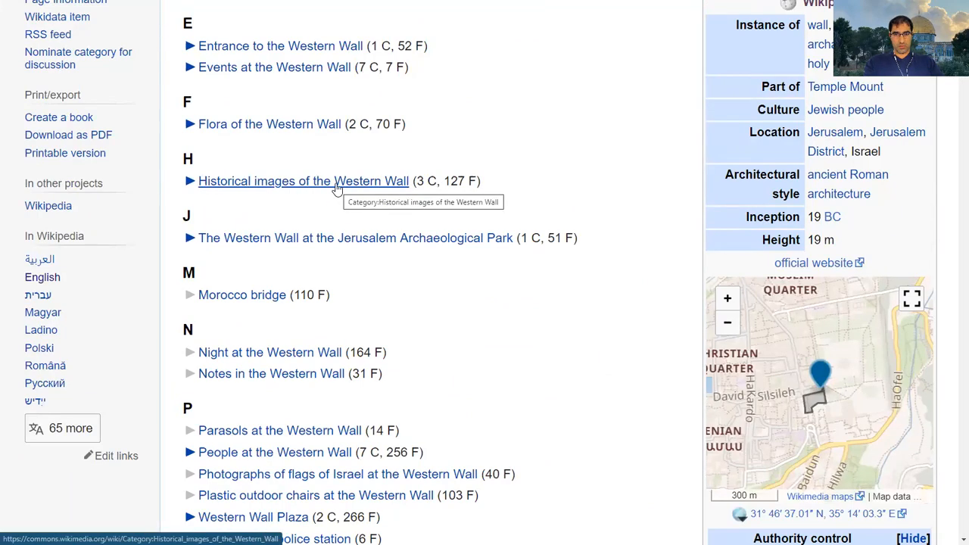
Open the "Historical images of the Western Wall" category and enlarge the photo "The Jews wailing place, a friday" numbered RP-F-F01089-F.
click(338, 189)
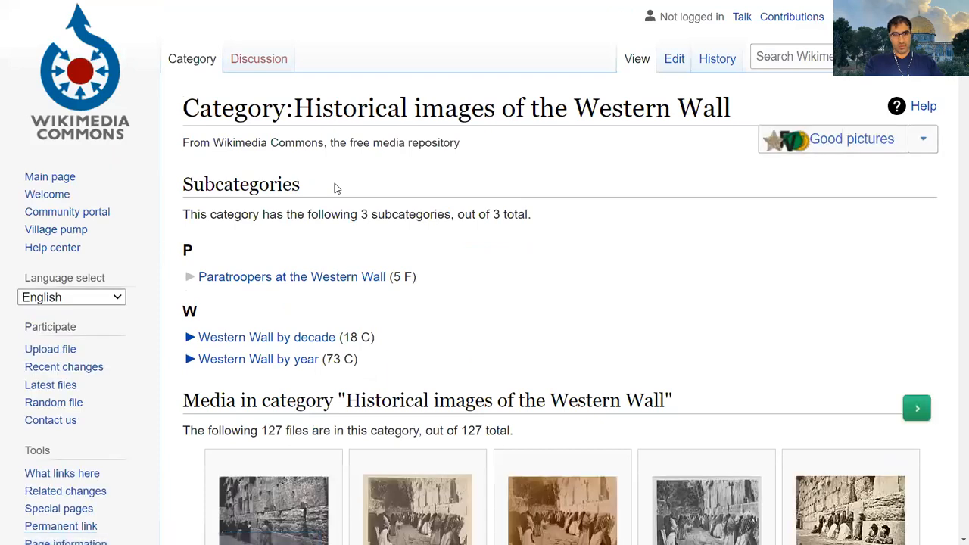
scroll(356, 210, down, 3)
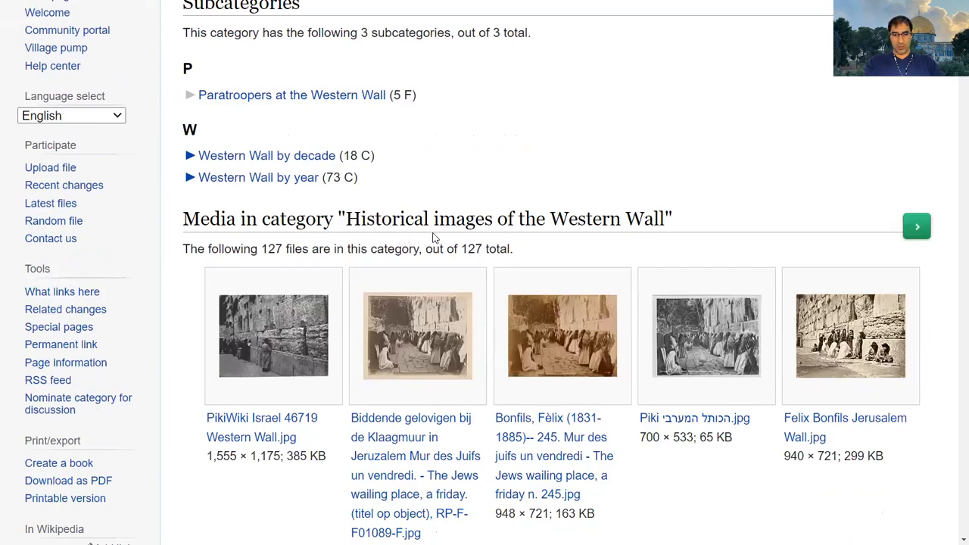
scroll(454, 248, down, 1)
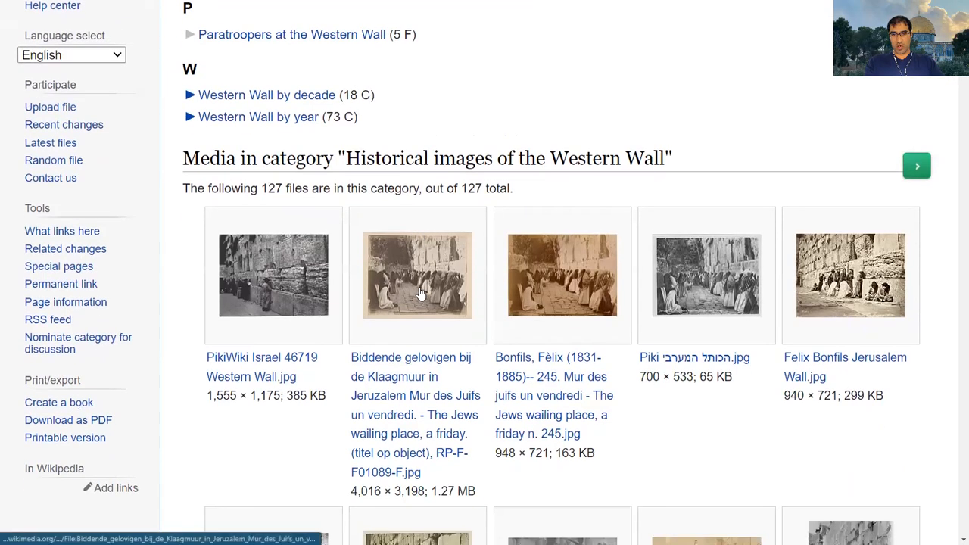
click(422, 300)
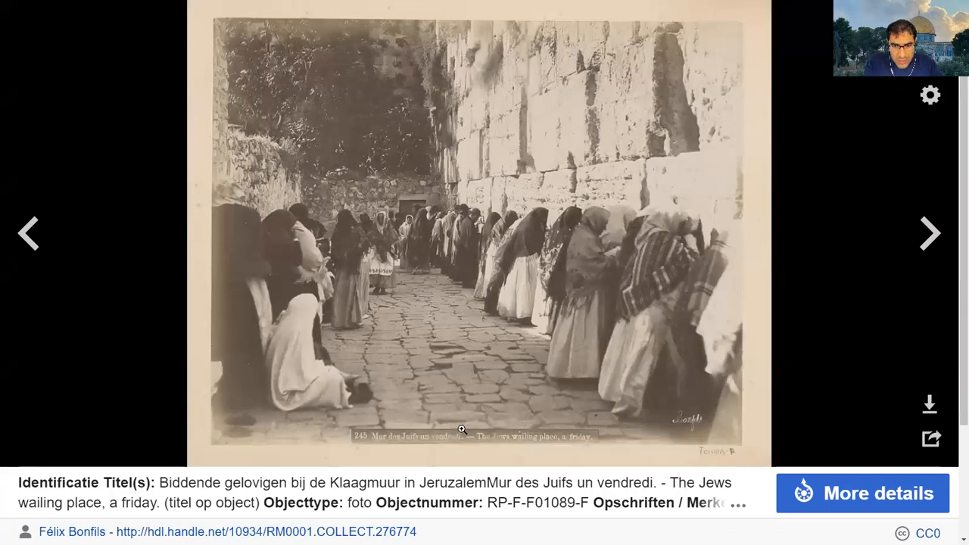
Read the enlarged photo's full description, creation date and CC0 licence details, and return to the category's image list.
scroll(466, 428, down, 2)
scroll(470, 415, up, 2)
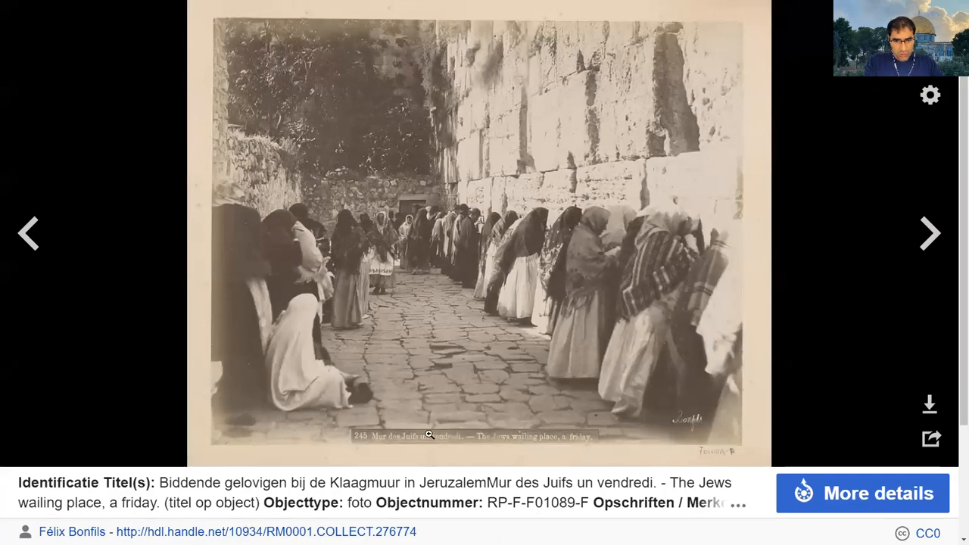
scroll(429, 435, down, 2)
scroll(430, 433, down, 1)
scroll(391, 406, down, 1)
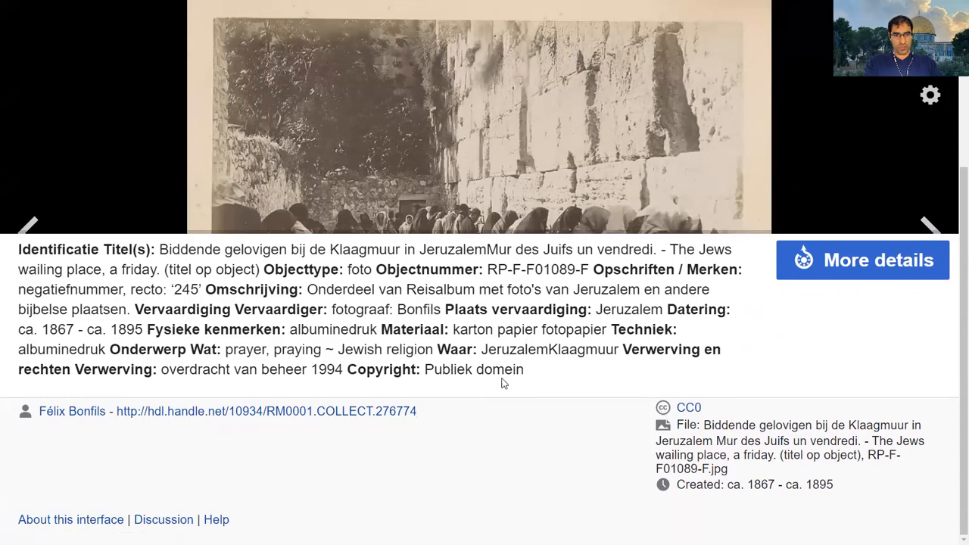
scroll(492, 373, up, 3)
key(Escape)
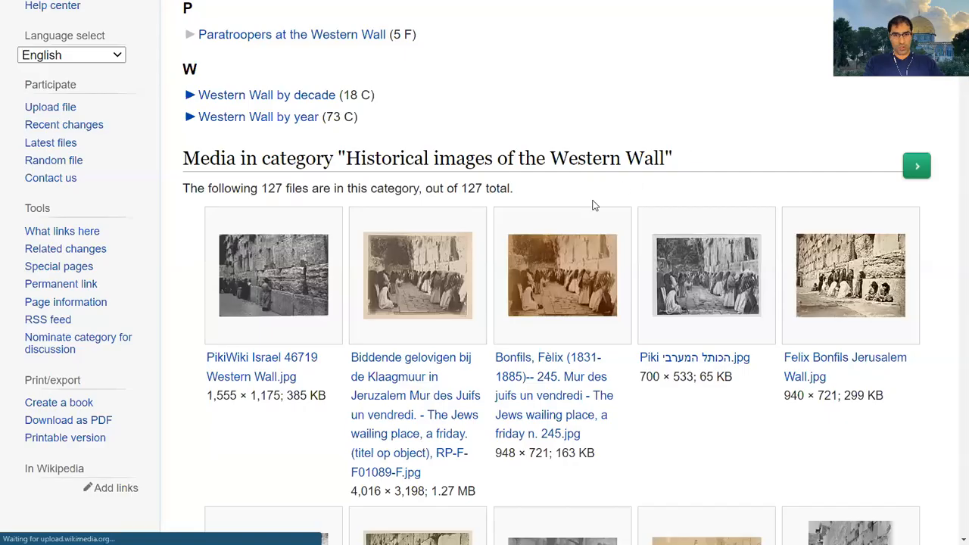
Enlarge the photo "Piki הכותל המערבי.jpg", check its licence and permission details, and return to the category.
scroll(551, 295, down, 2)
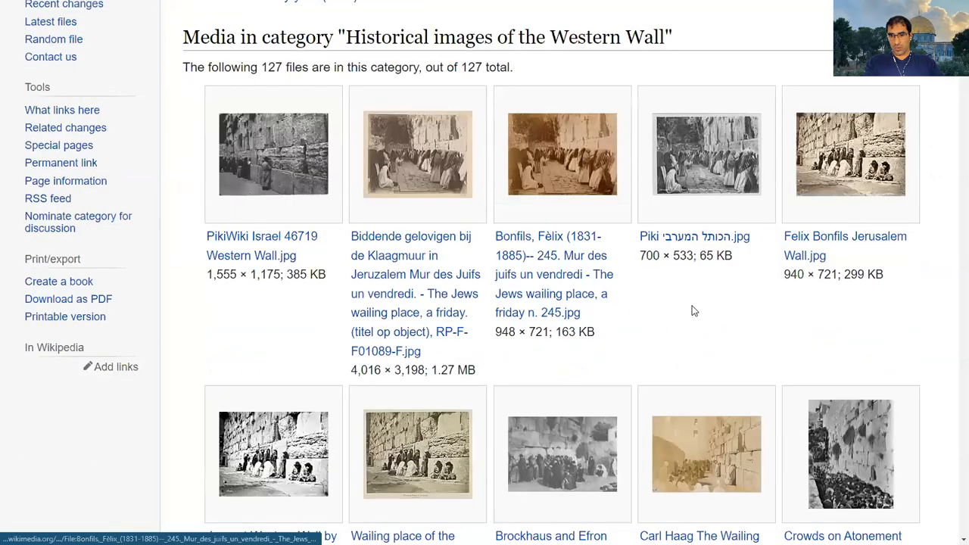
click(701, 178)
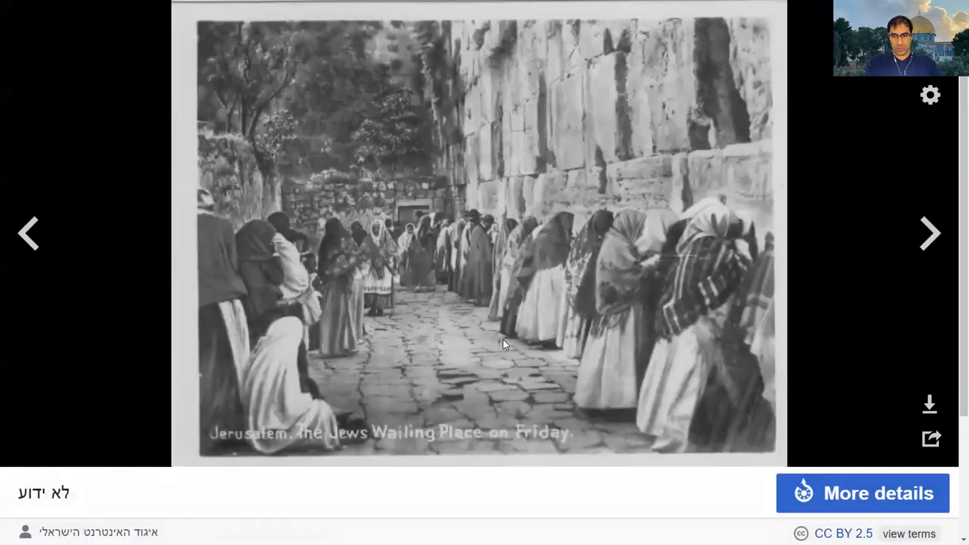
scroll(503, 340, down, 2)
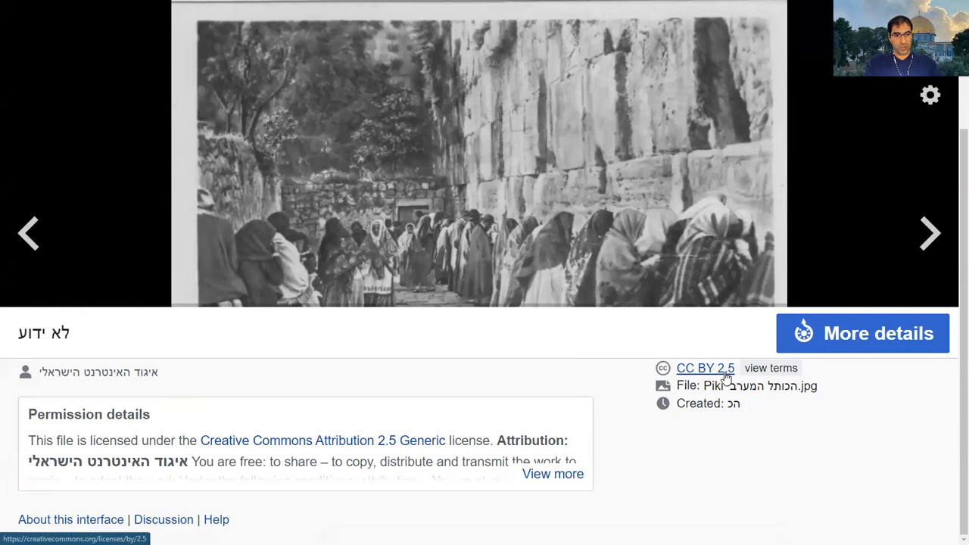
key(Escape)
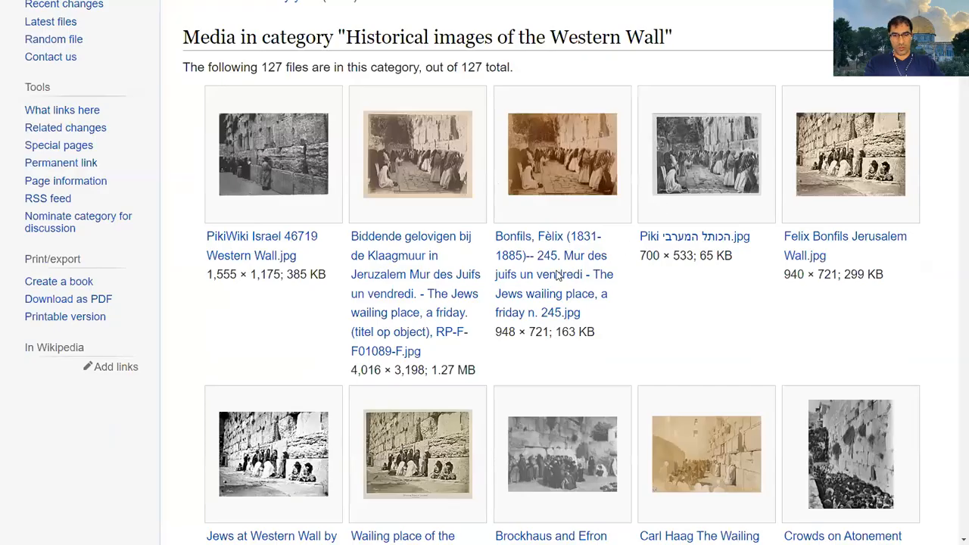
Enlarge the engraving "Die Gartenlaube (1879) b 297.jpg", examine its caption, source and licence details, and close it.
scroll(500, 292, down, 2)
scroll(530, 379, down, 2)
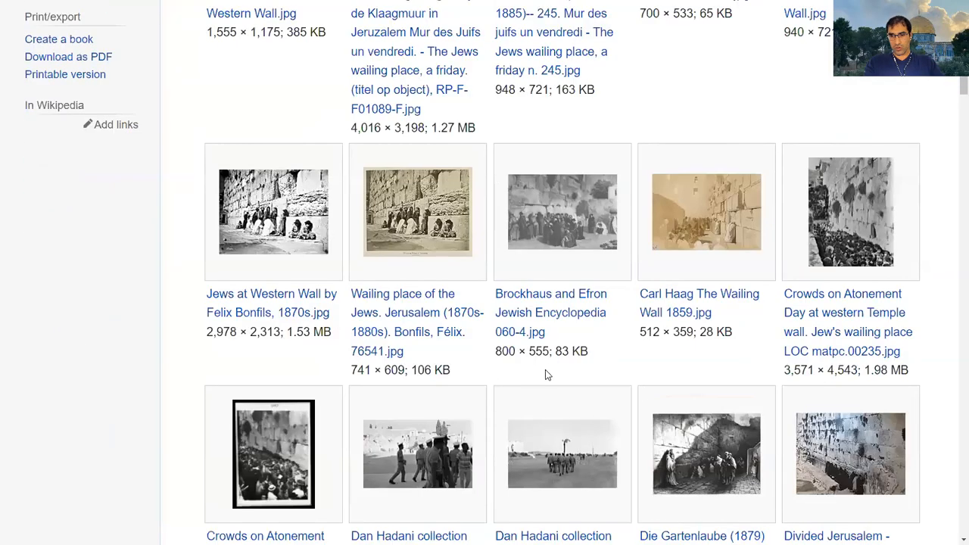
click(694, 460)
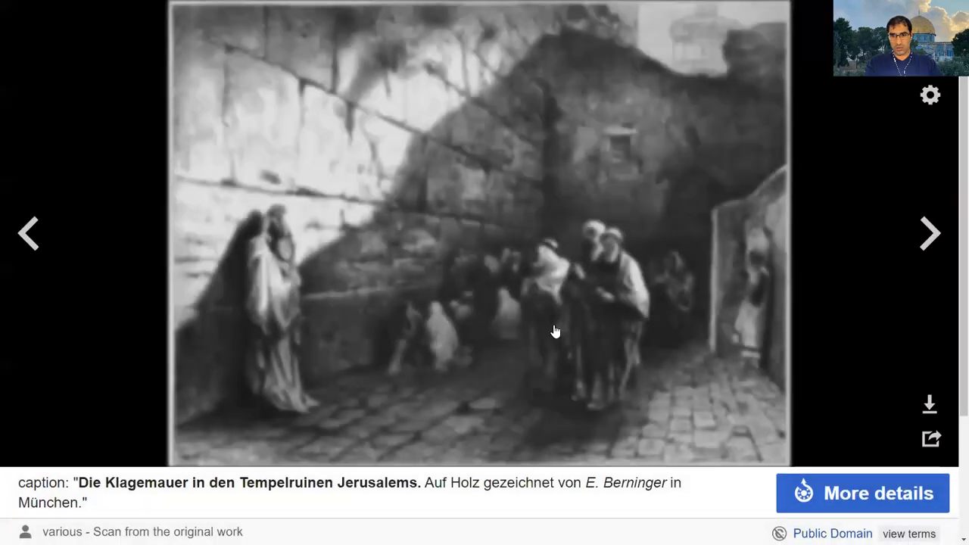
scroll(549, 337, down, 1)
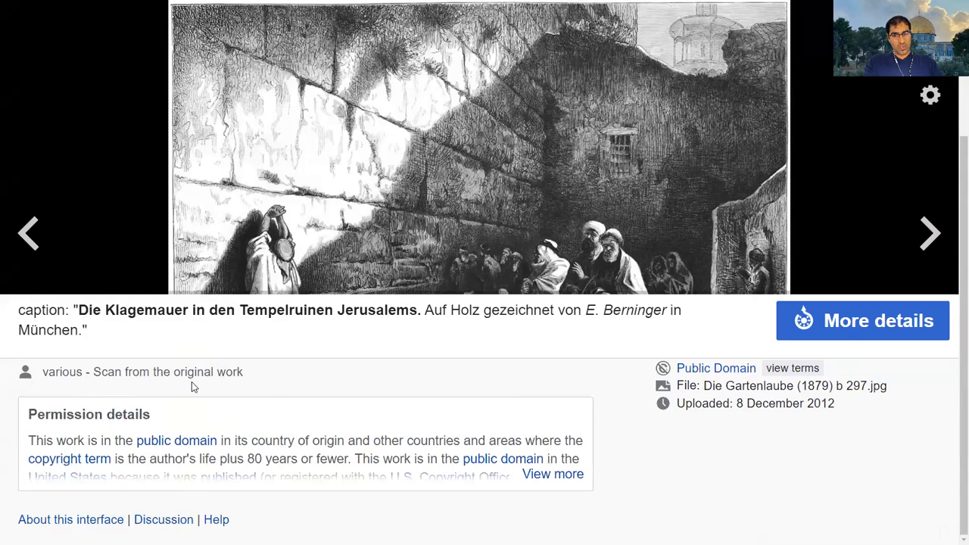
scroll(414, 268, up, 2)
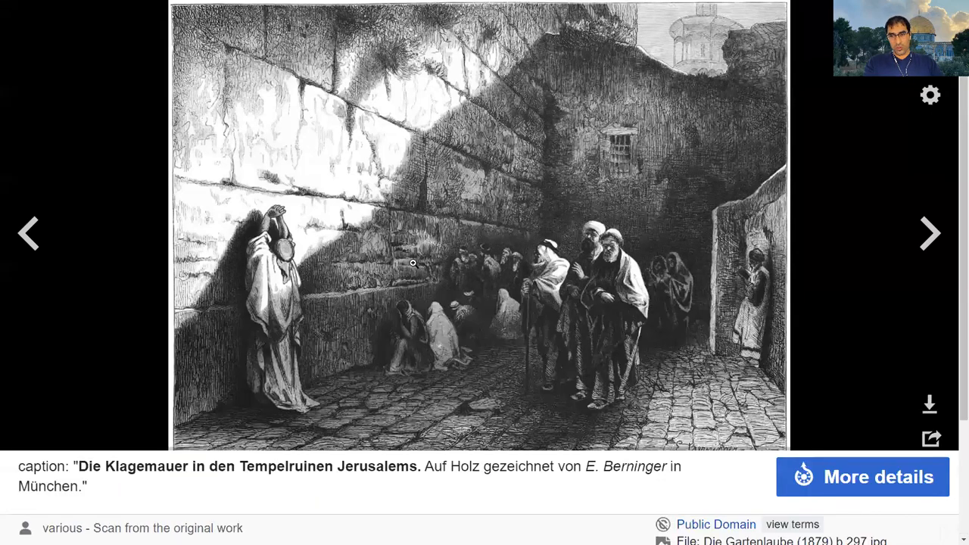
scroll(413, 268, up, 1)
scroll(414, 288, down, 1)
scroll(414, 292, down, 1)
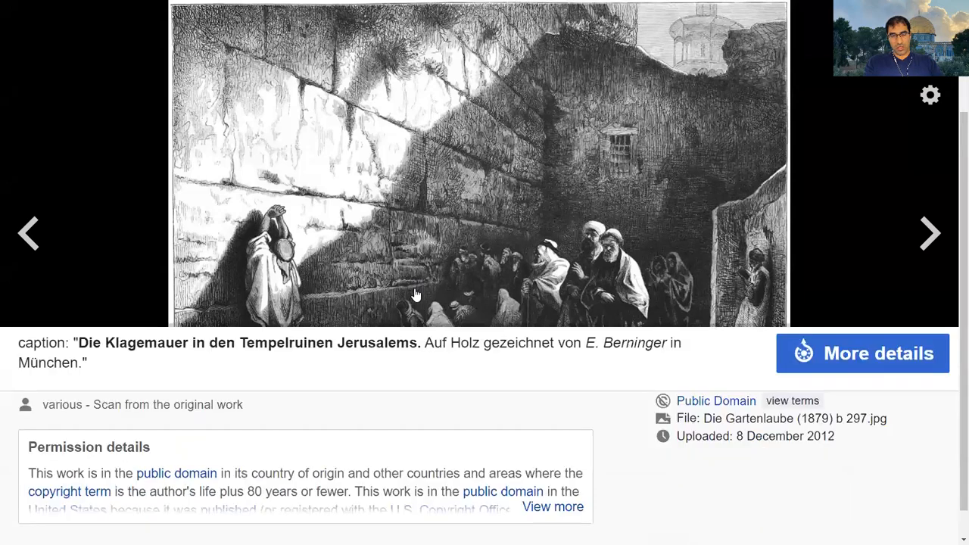
scroll(416, 295, down, 1)
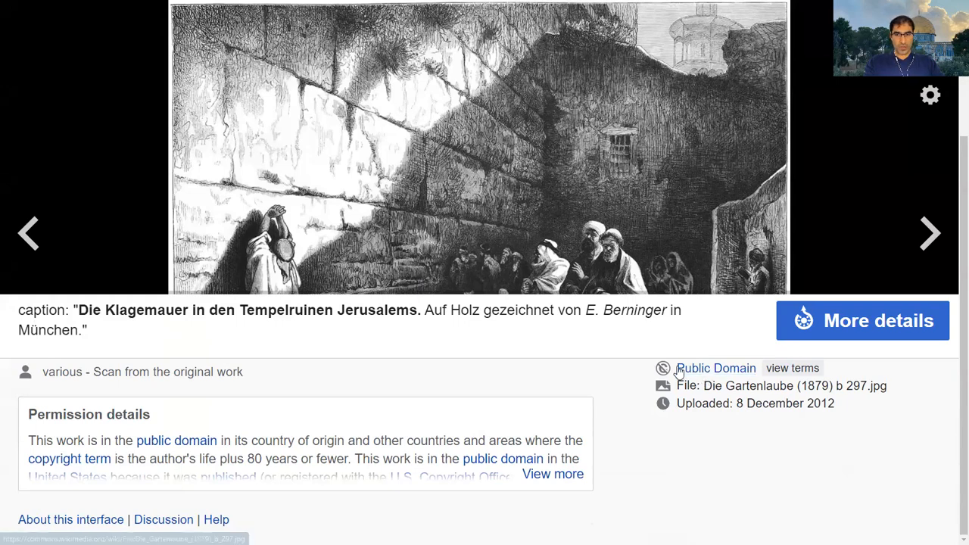
scroll(675, 371, up, 3)
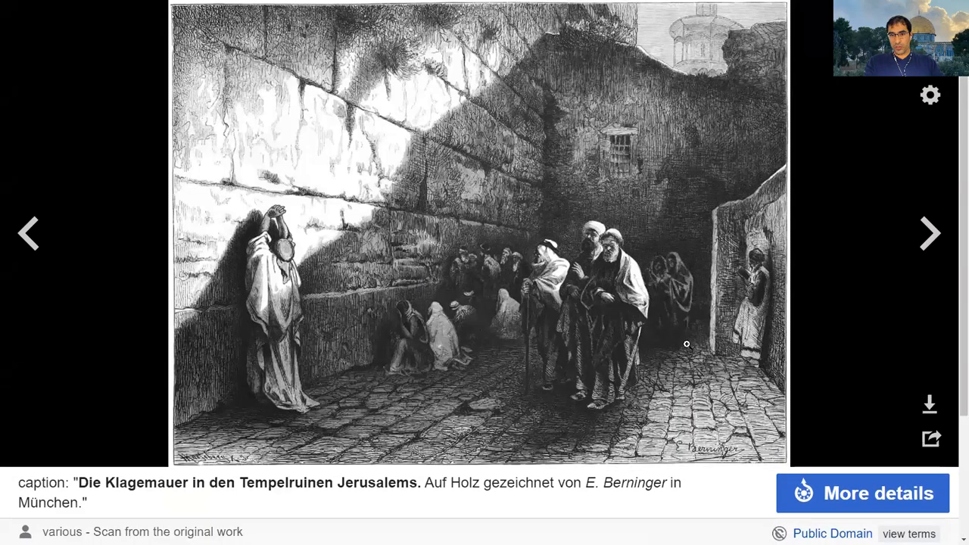
scroll(687, 345, down, 3)
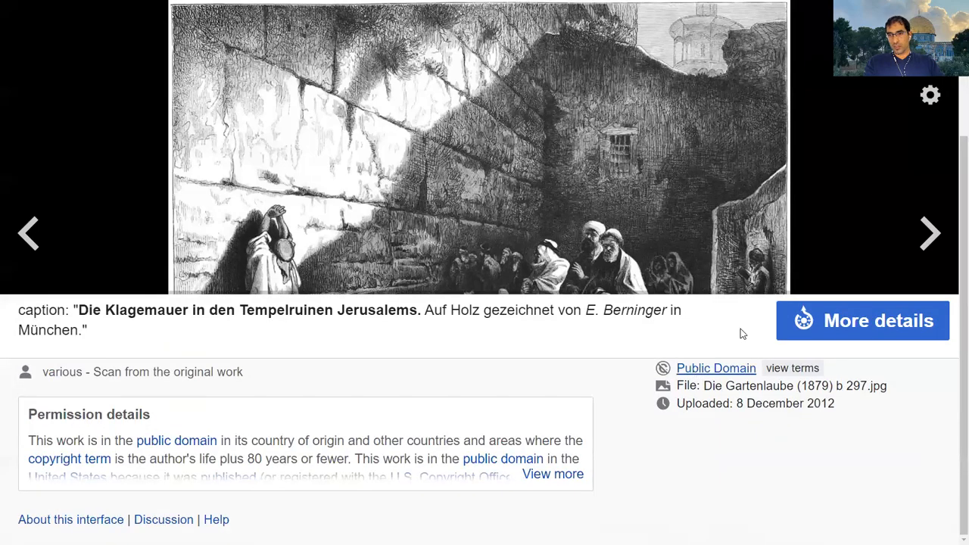
key(Escape)
Reopen the engraving "Die Gartenlaube (1879) b 297.jpg", save it as the JPEG "1280px-Die_Gartenlaube_(1879)_b_297", and return to the category.
scroll(695, 200, down, 5)
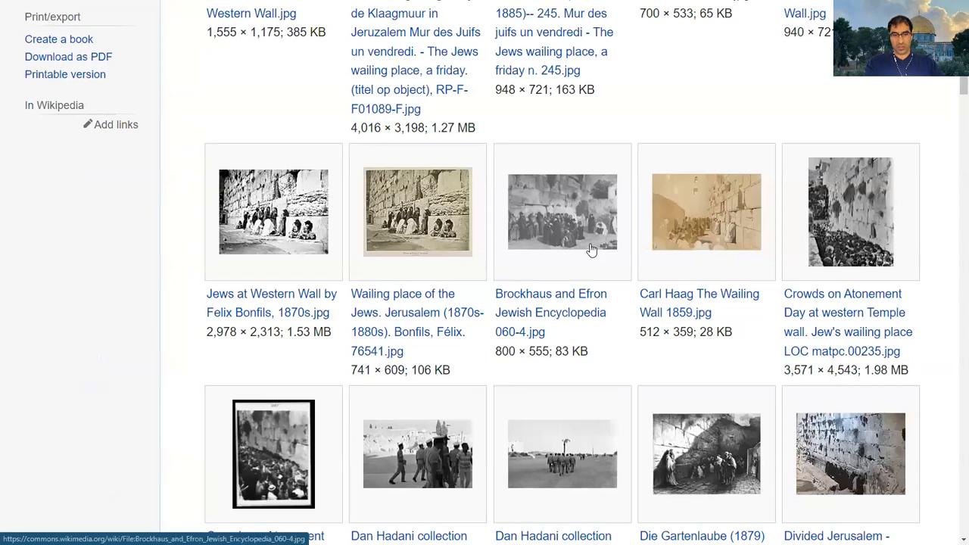
click(738, 445)
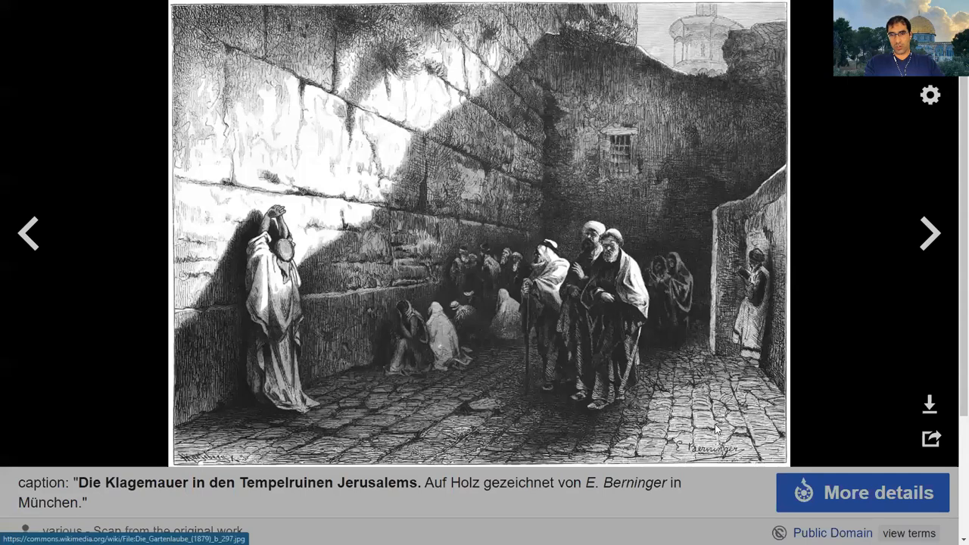
scroll(716, 429, down, 2)
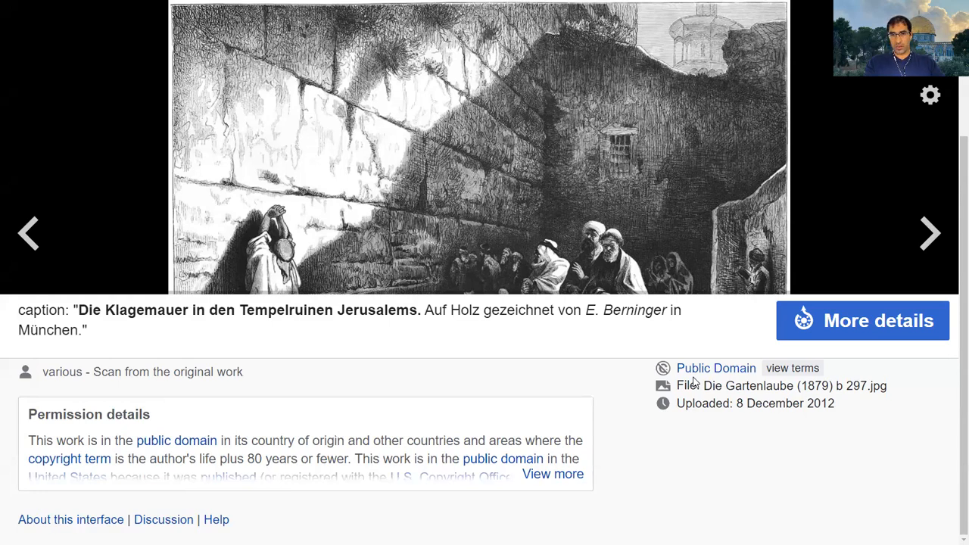
scroll(614, 238, up, 2)
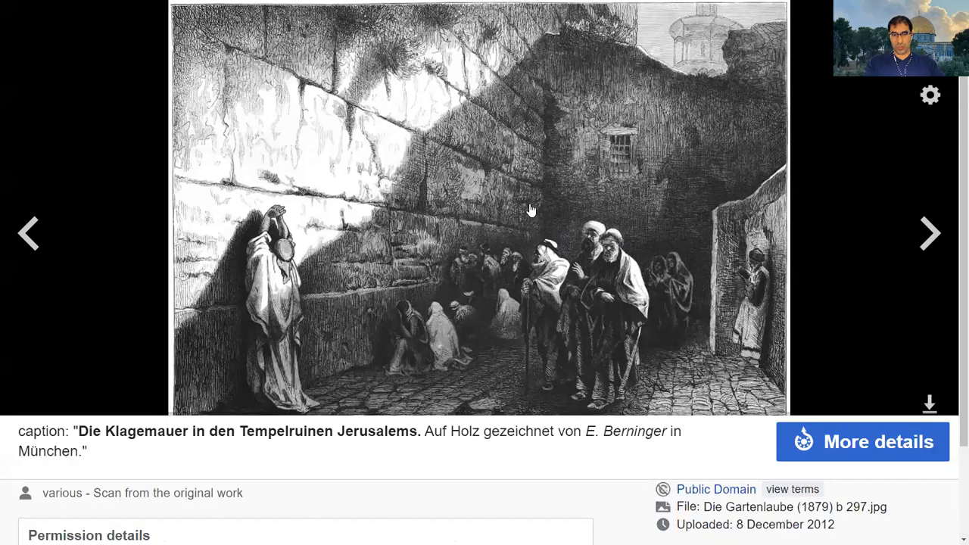
right_click(531, 210)
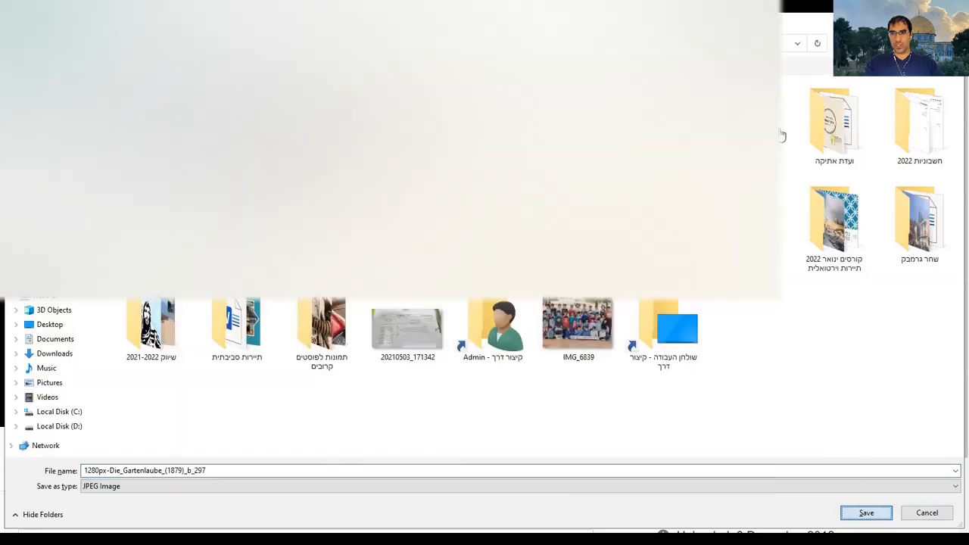
click(866, 513)
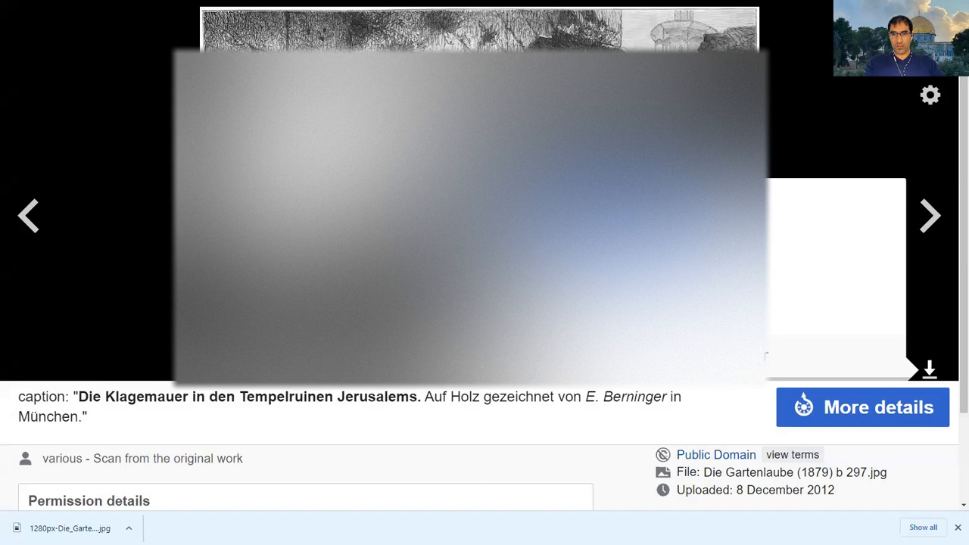
key(Escape)
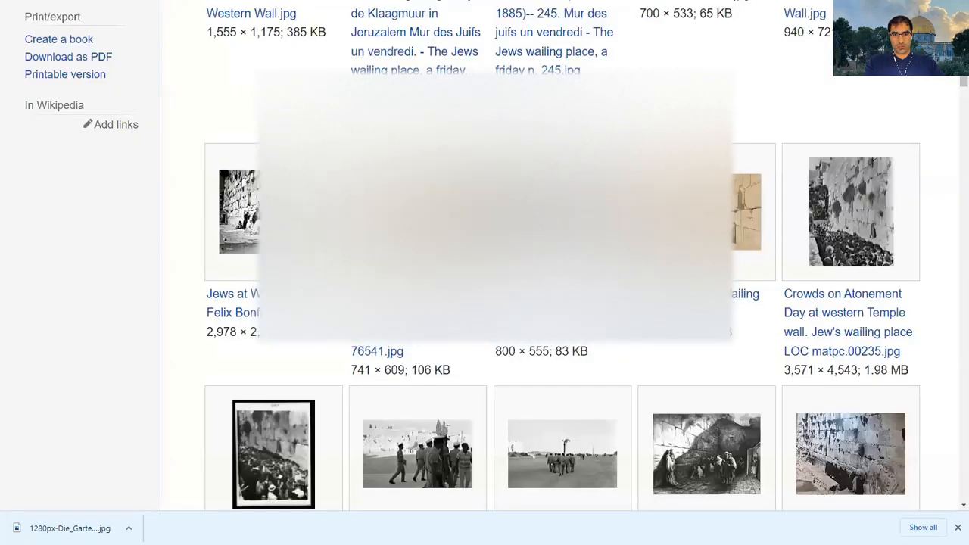
Look through further thumbnails of historical Western Wall images and return to the first row of the category.
scroll(560, 303, down, 3)
scroll(560, 287, down, 3)
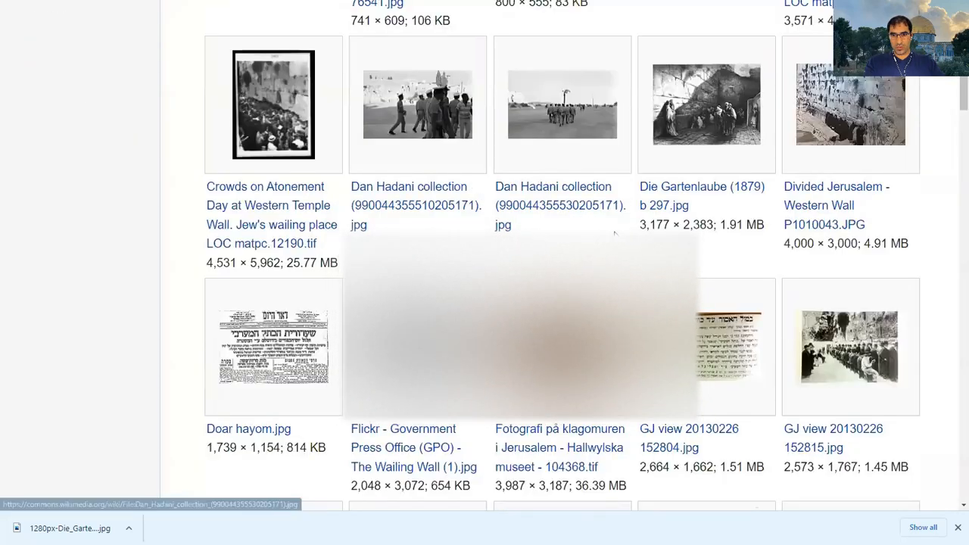
scroll(561, 288, down, 1)
scroll(617, 234, down, 3)
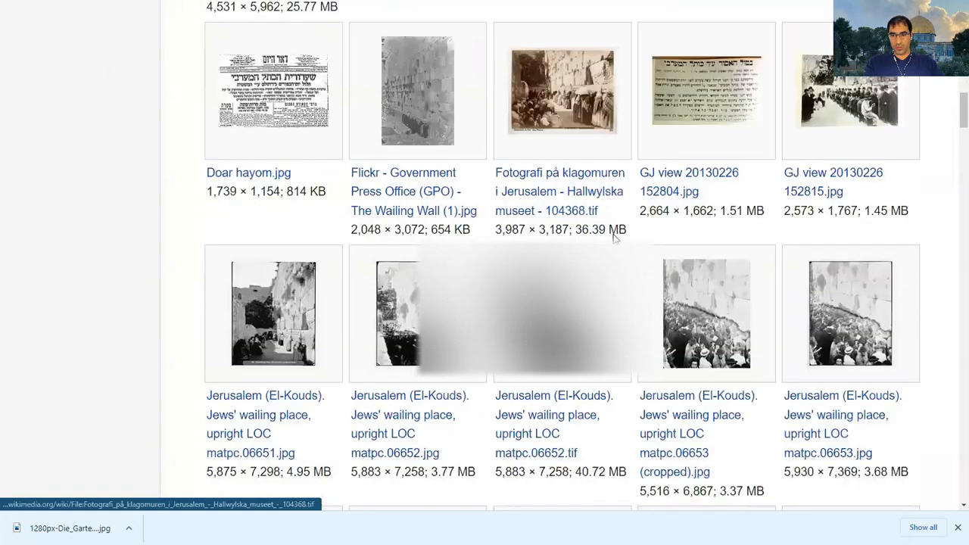
scroll(616, 234, down, 2)
scroll(328, 250, up, 5)
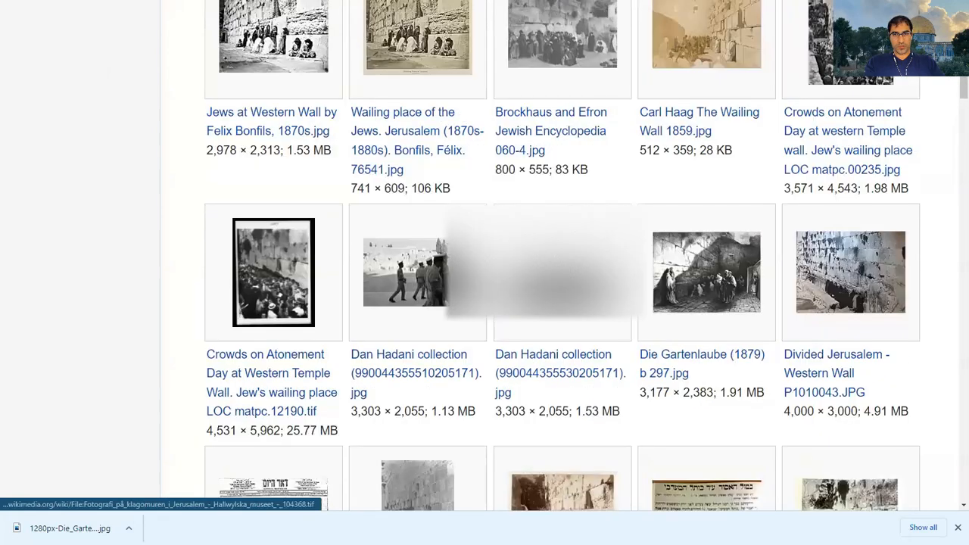
scroll(279, 272, up, 2)
click(292, 271)
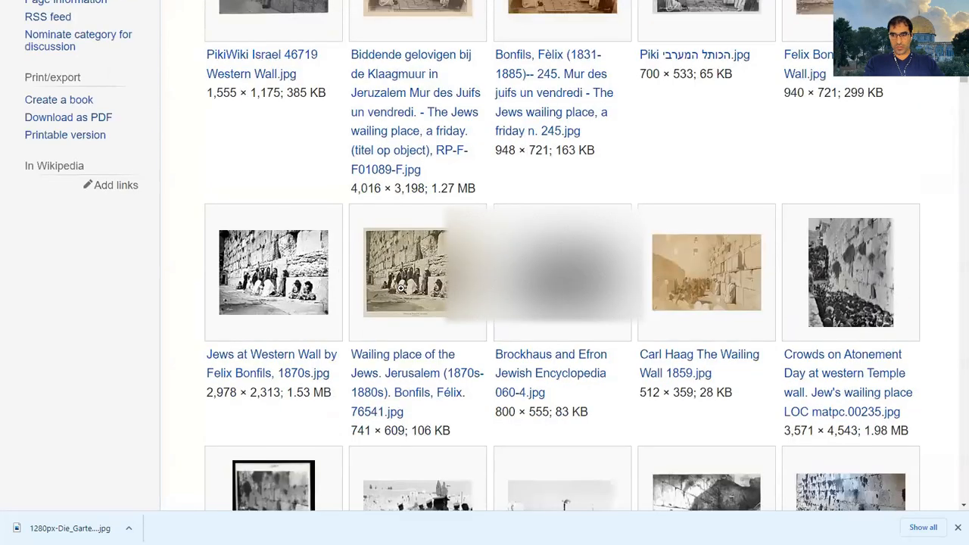
key(alt+Left)
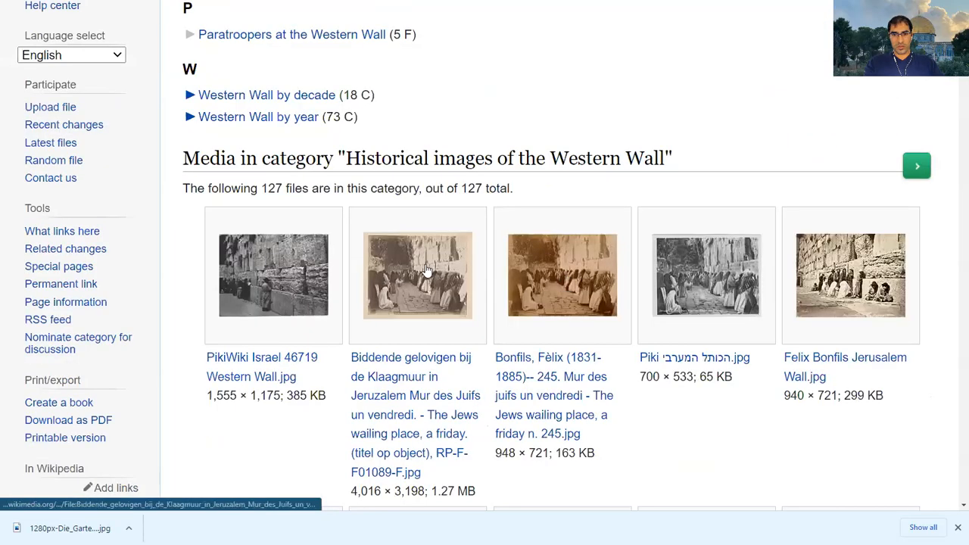
Reopen the photo numbered RP-F-F01089-F and highlight its licence and the photographer's name in the image details.
click(443, 274)
scroll(716, 359, down, 2)
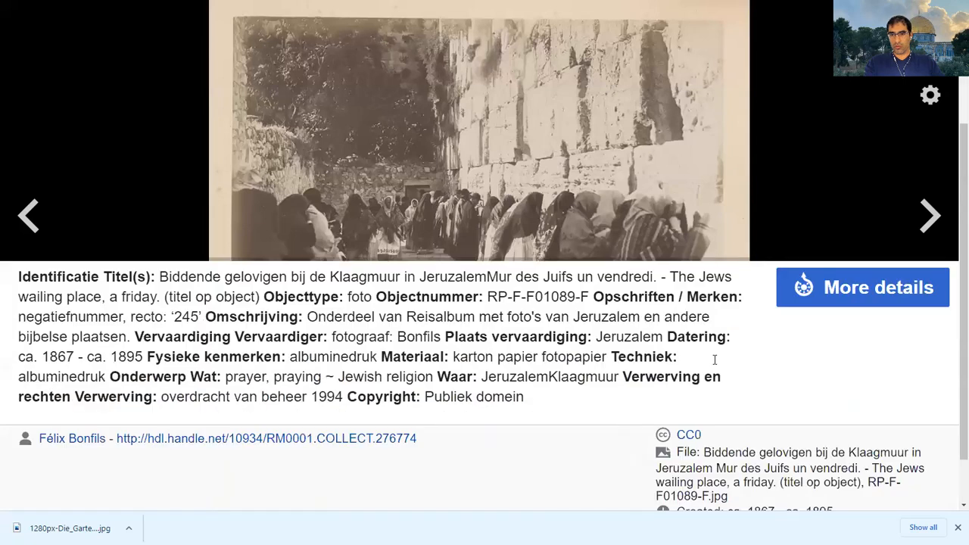
scroll(714, 360, down, 1)
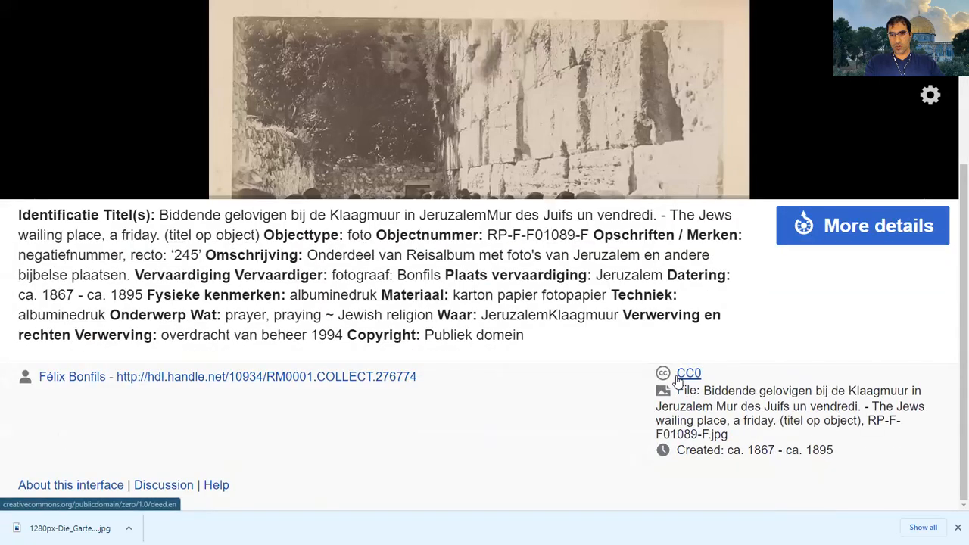
drag(709, 376, 676, 376)
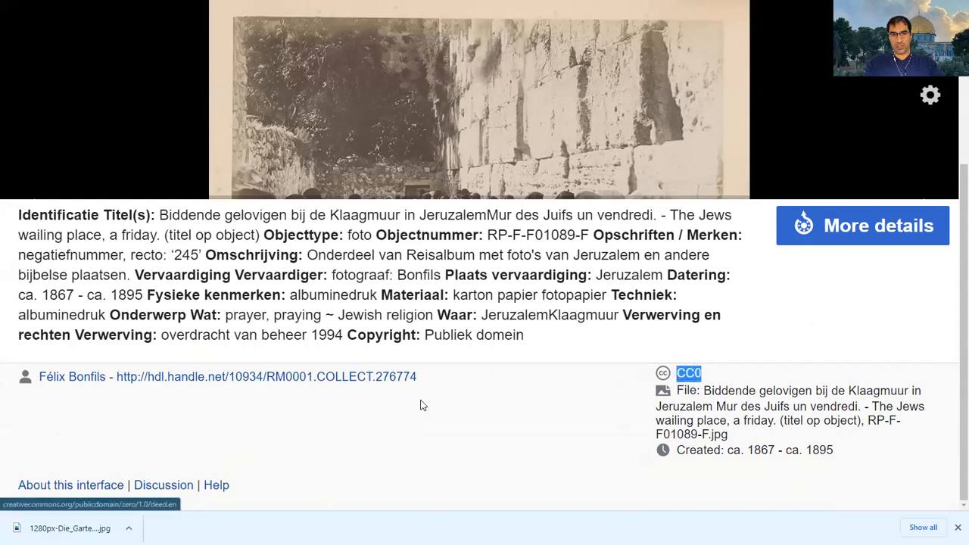
drag(40, 379, 109, 379)
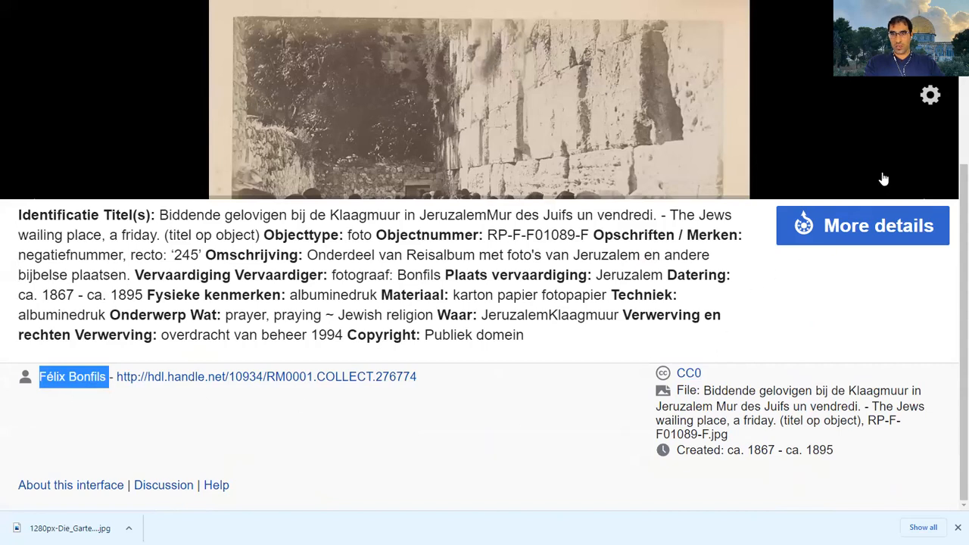
scroll(683, 163, up, 2)
scroll(662, 195, down, 2)
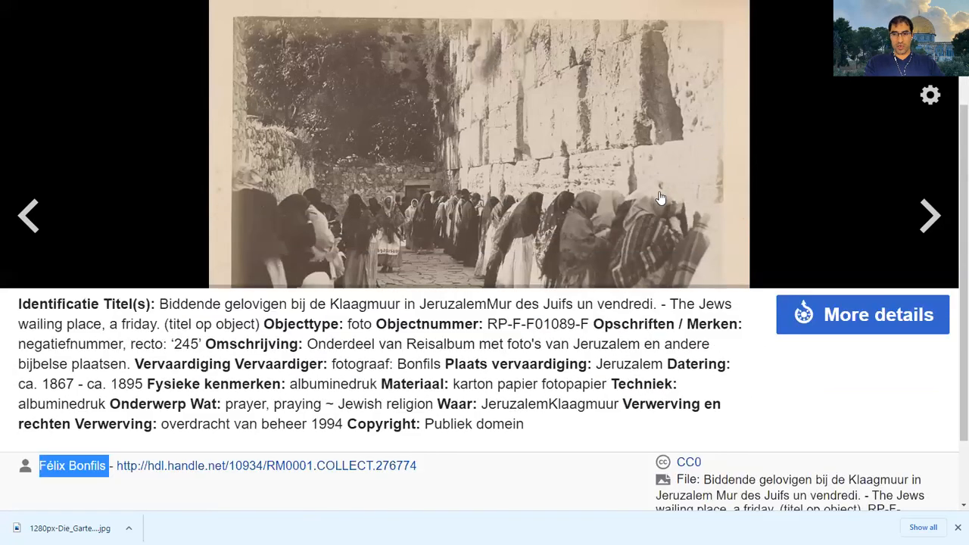
Open the photo's full Wikimedia Commons file page and display the code for using the file on a wiki.
click(851, 234)
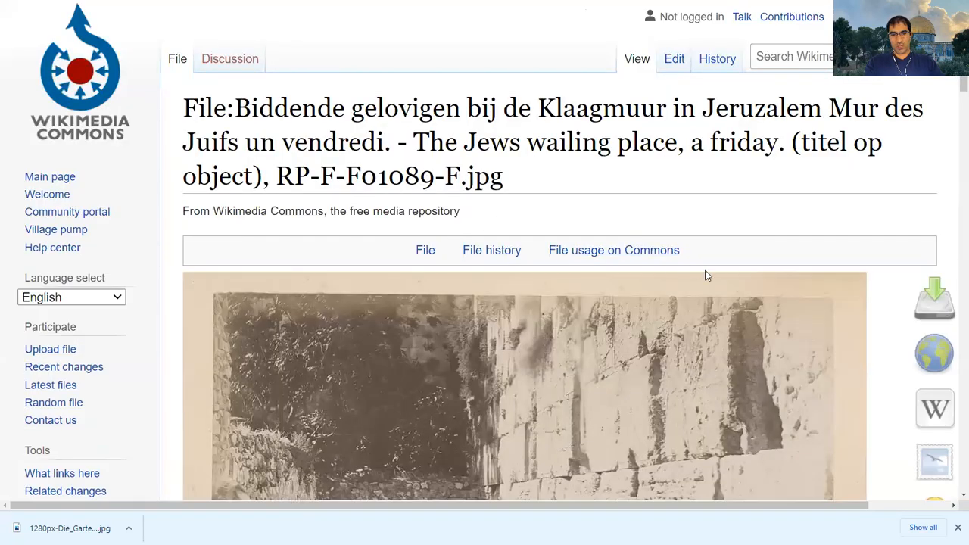
scroll(712, 277, down, 1)
ctrl+scroll(733, 280, down, 1)
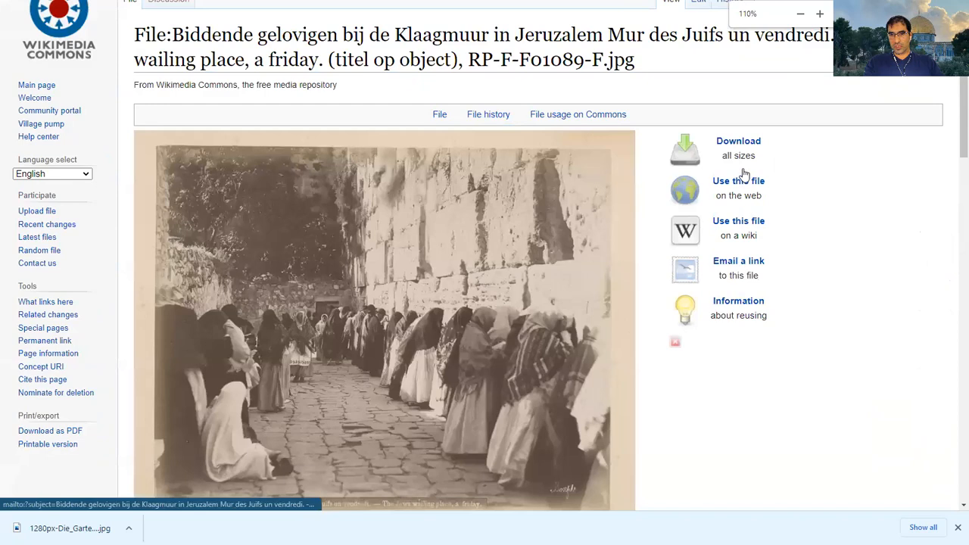
click(738, 225)
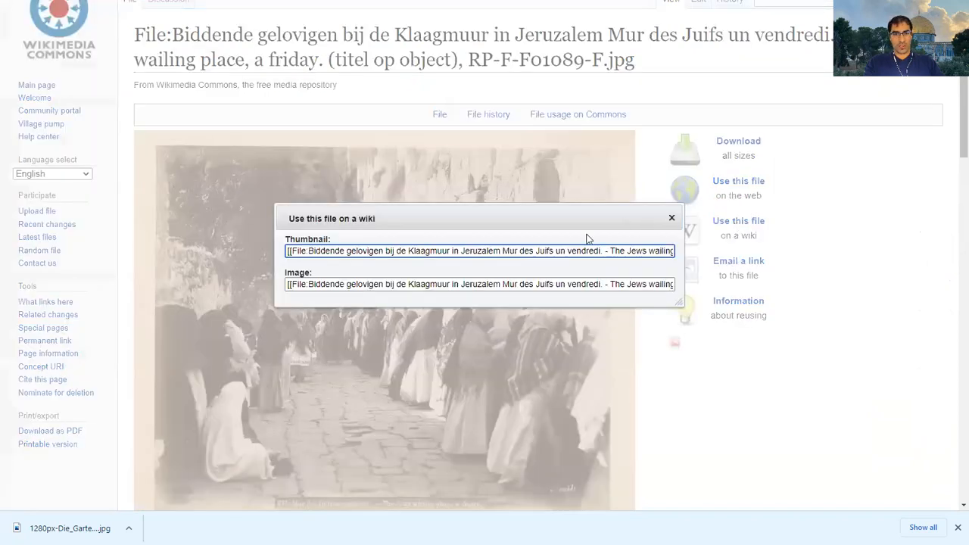
Replace the wiki code with the photo's web-use details, select the full attribution line including the CC0 licence, and close the details.
click(671, 218)
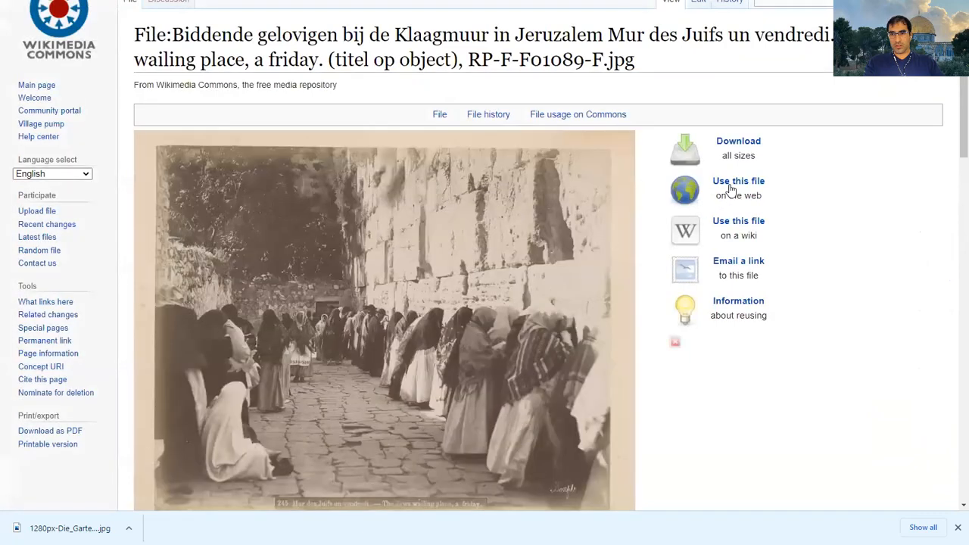
click(734, 186)
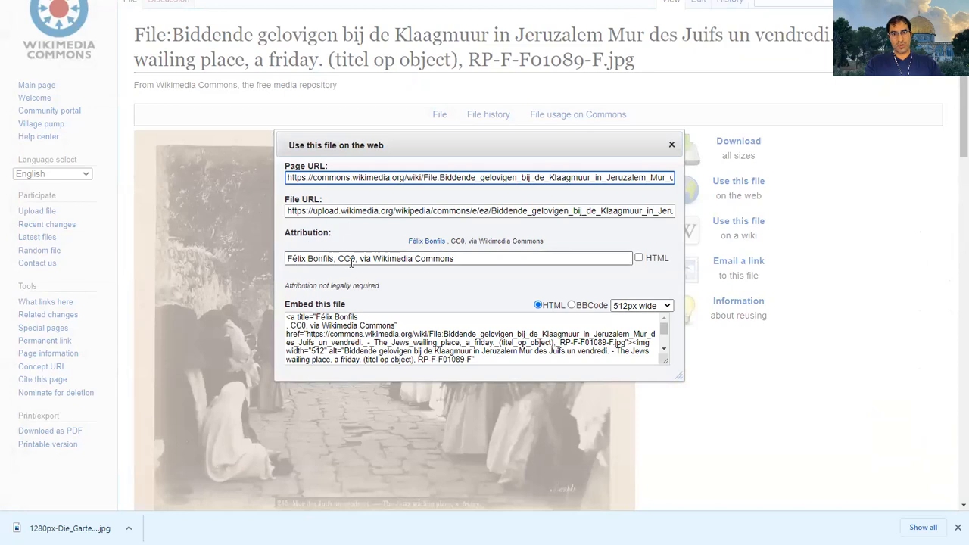
click(419, 262)
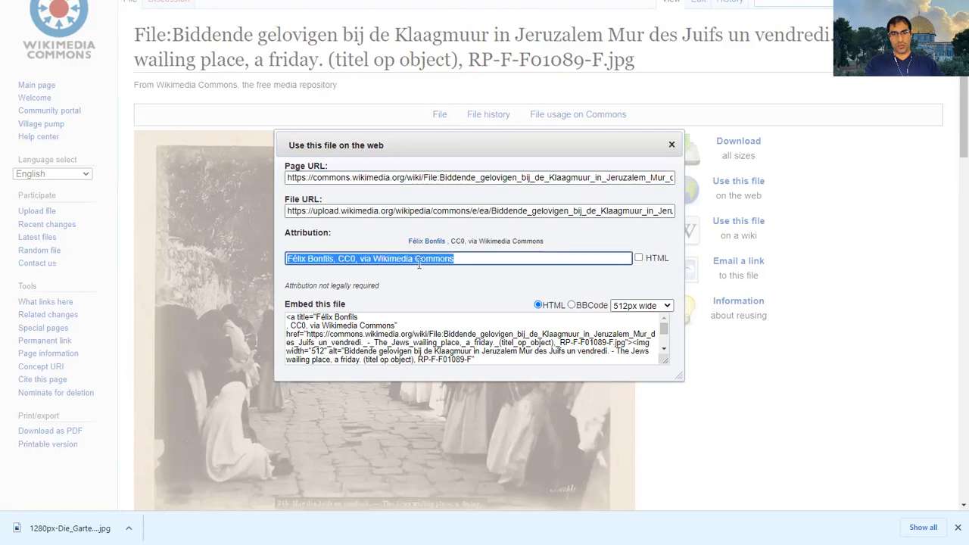
click(672, 144)
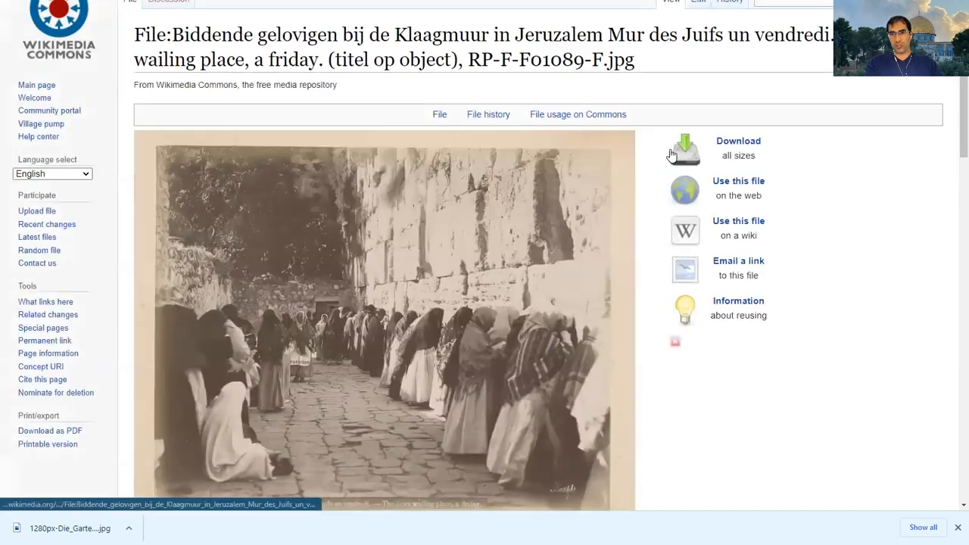
click(733, 181)
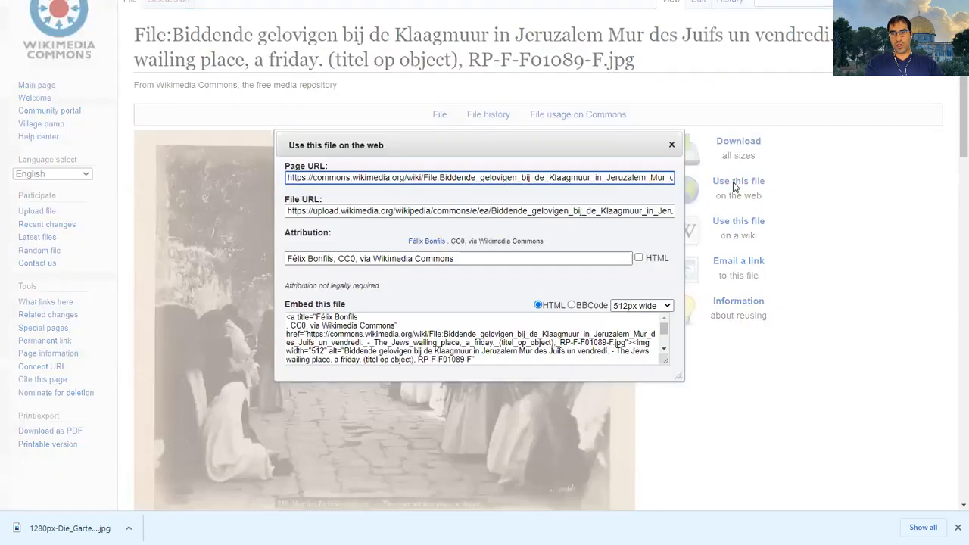
click(312, 258)
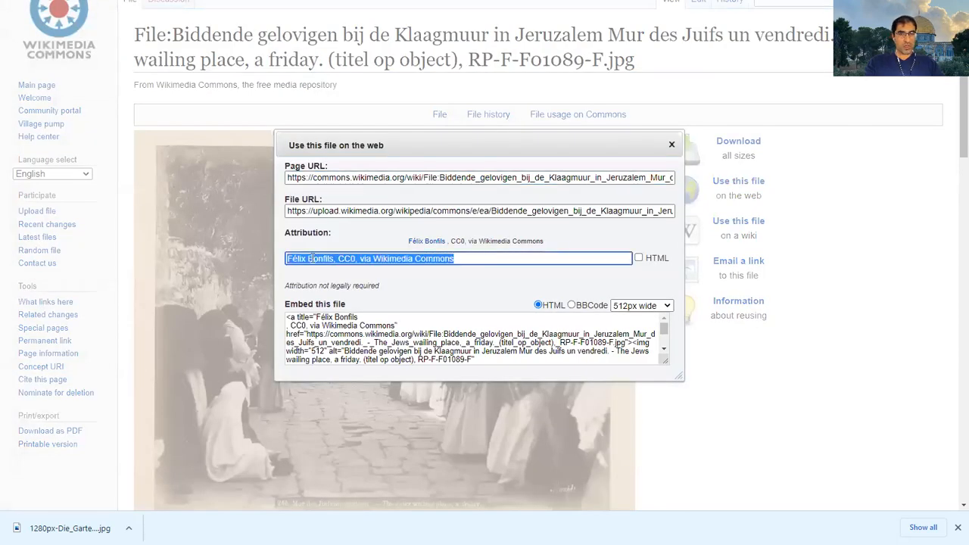
click(671, 144)
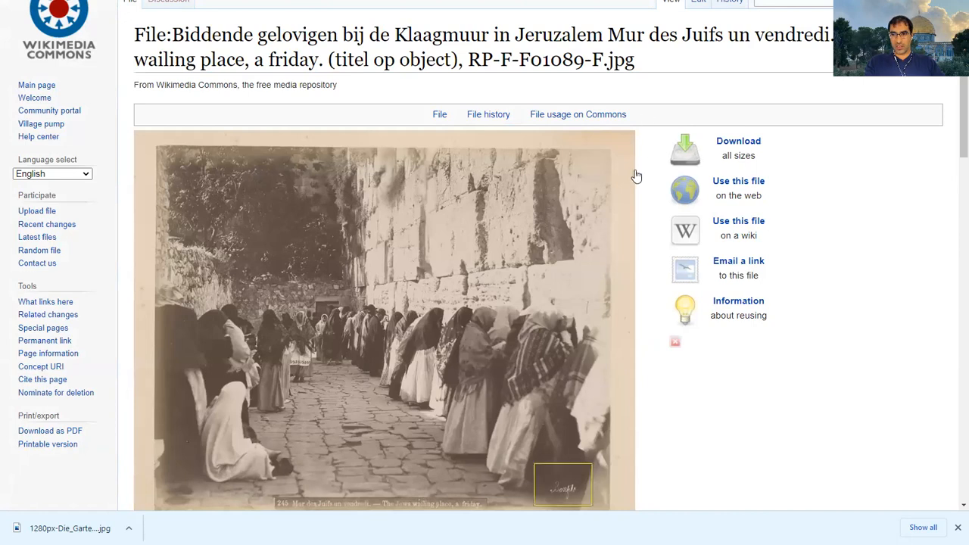
Save the RP-F-F01089-F photo to the computer as the 1130px JPEG version.
right_click(403, 253)
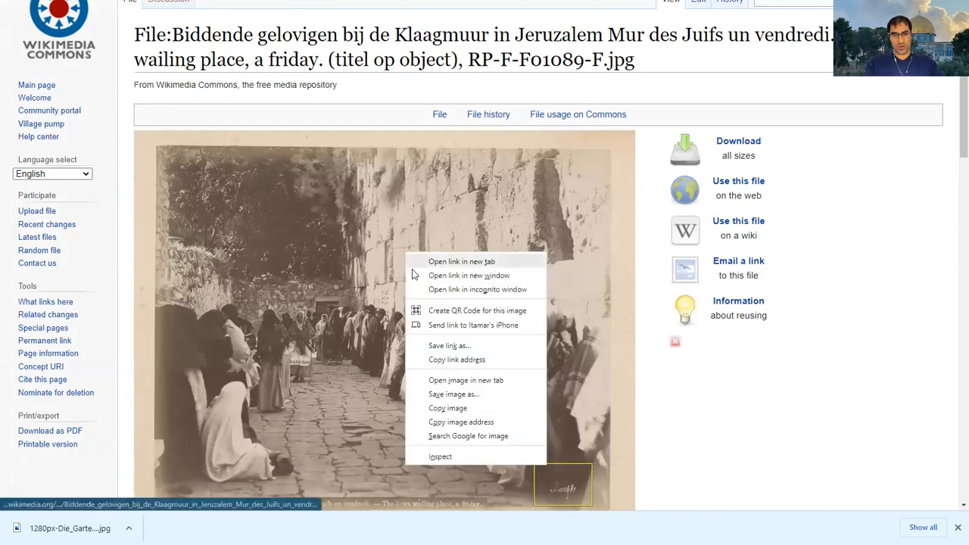
click(447, 345)
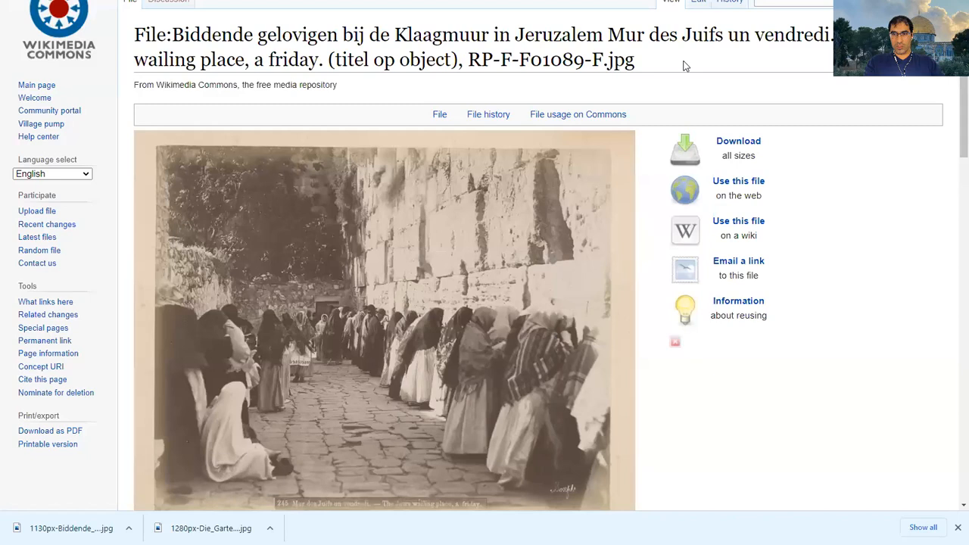